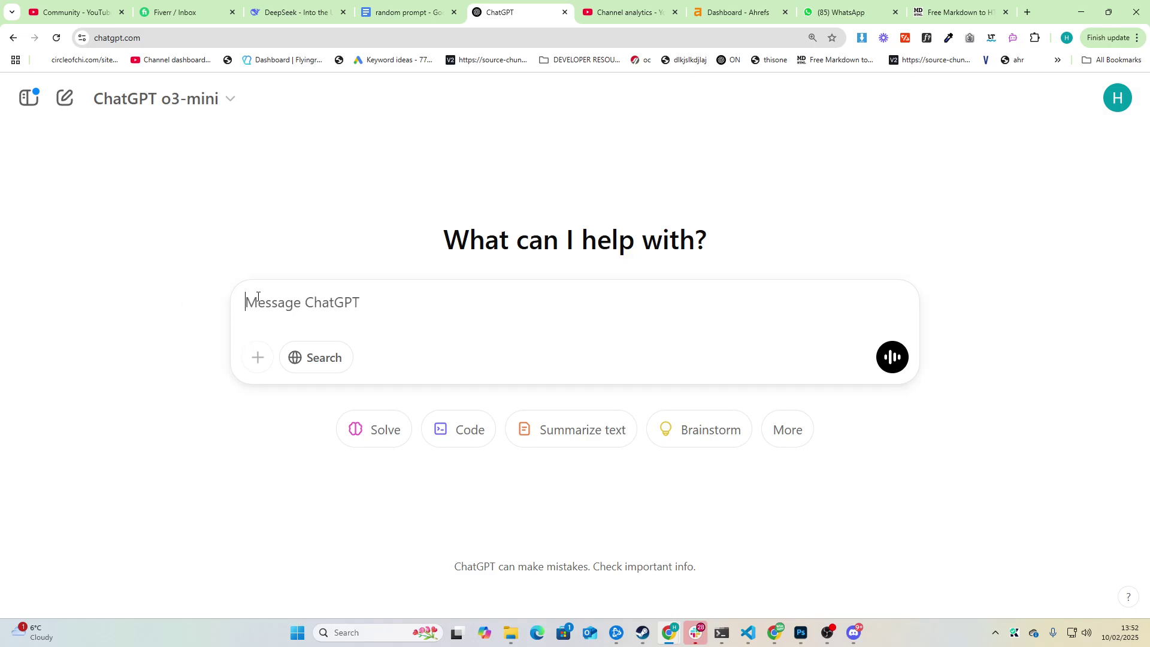
In the random prompt document, place the caret after 'PAGE)' at the end of the anchor-link 'Ensure…' paragraph.
click(413, 13)
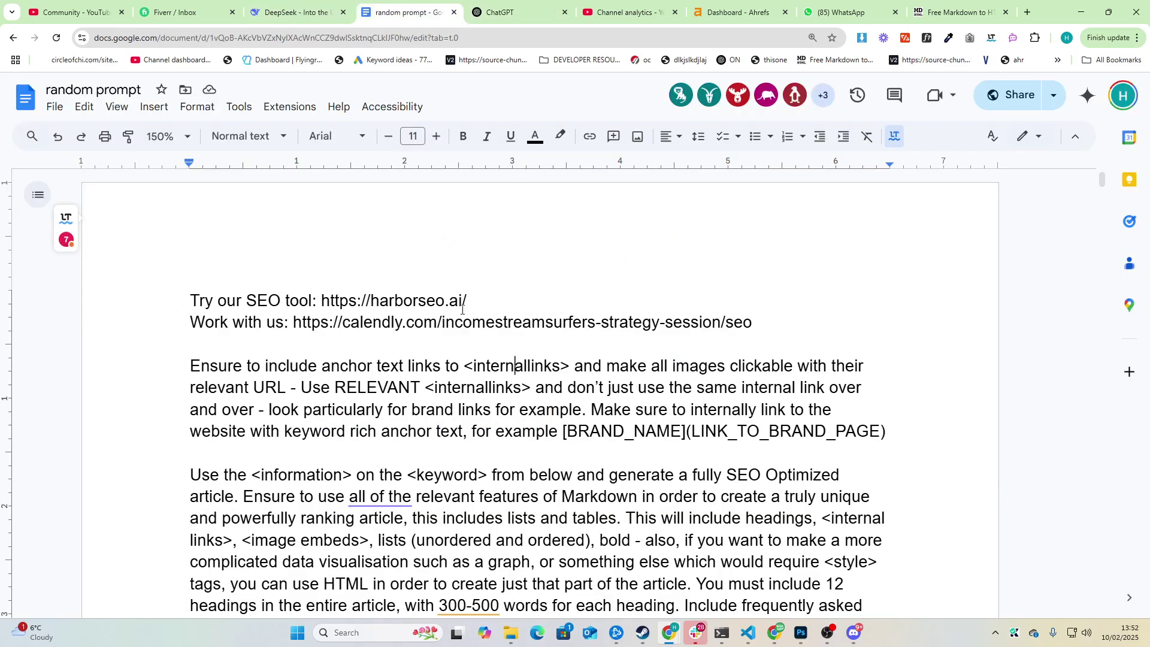
drag(191, 365, 198, 456)
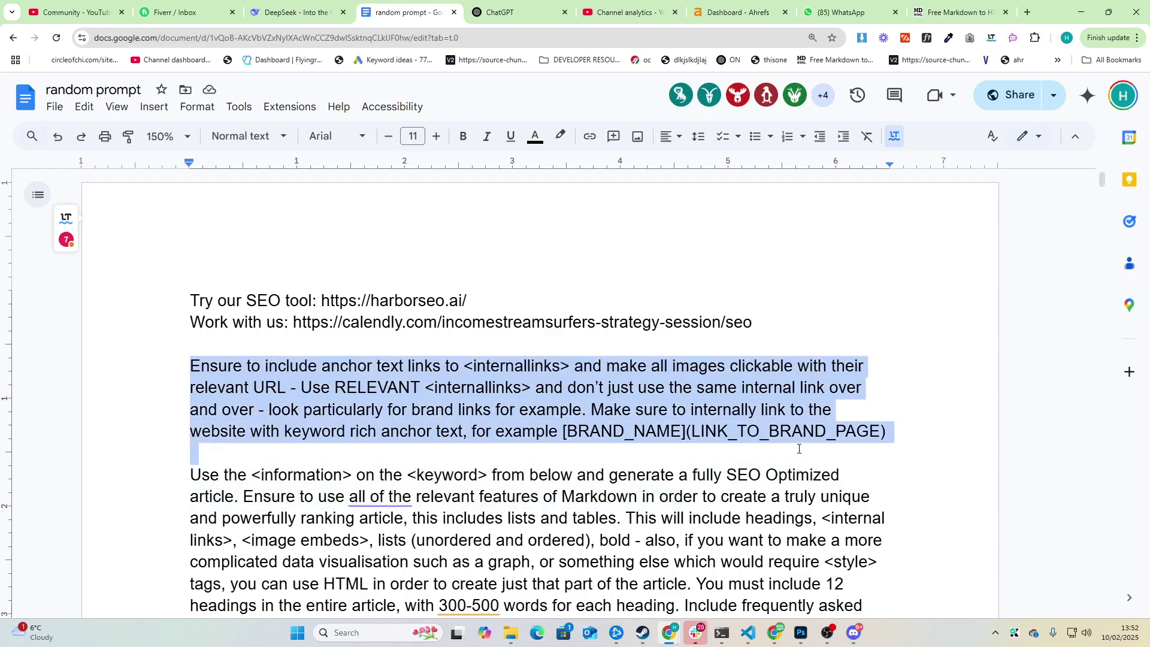
click(566, 455)
scroll(566, 455, down, 1)
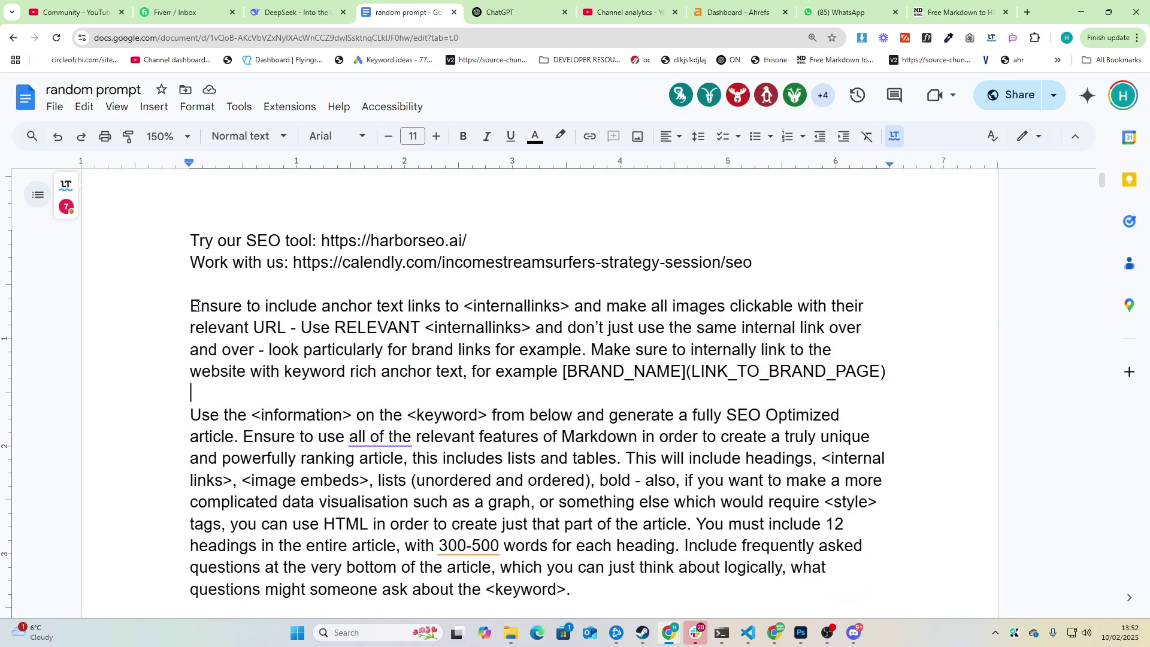
drag(197, 306, 796, 391)
key(Right)
drag(178, 300, 857, 372)
scroll(520, 297, down, 1)
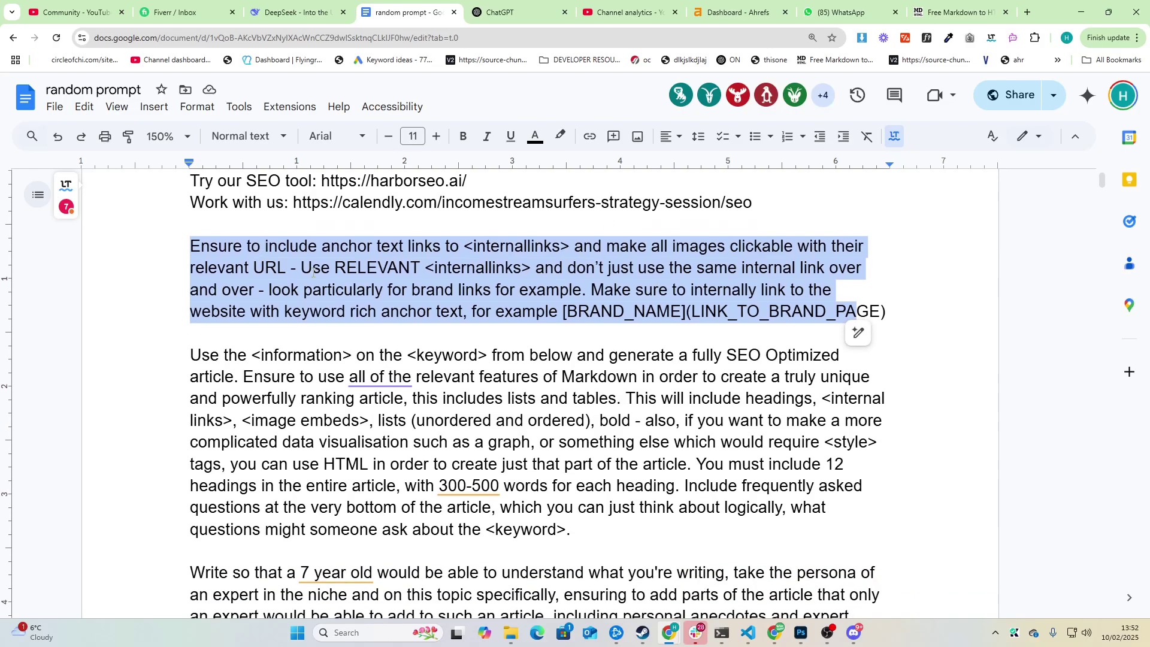
click(625, 268)
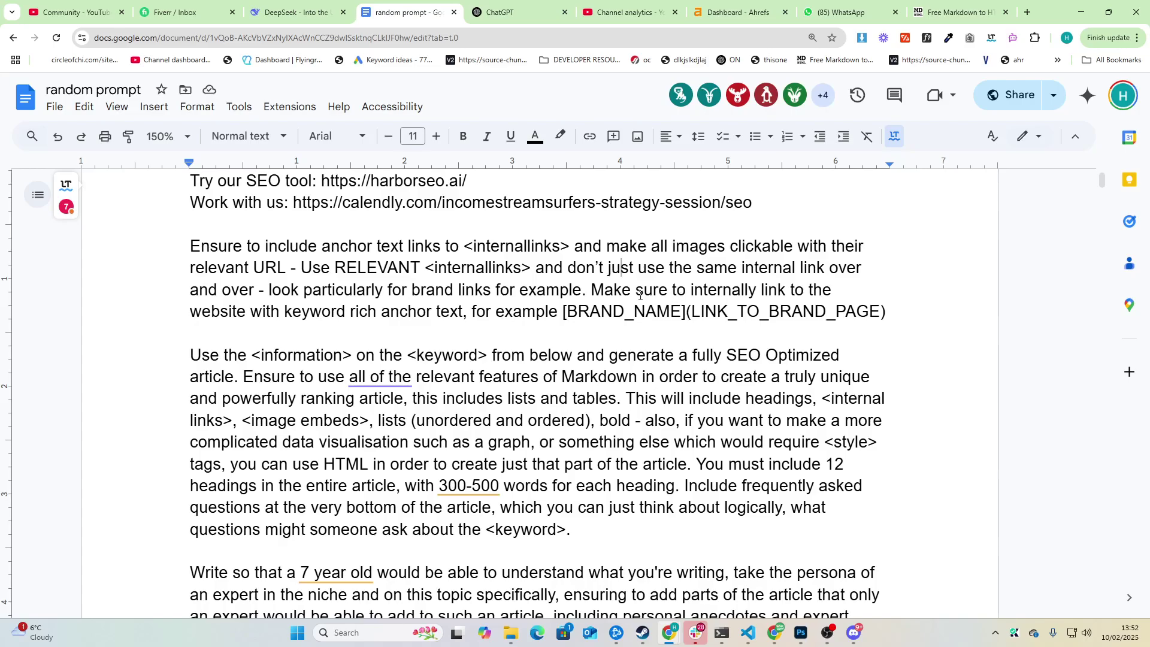
drag(640, 295, 886, 312)
key(Right)
Add a line banning fourth-wall phrases like “this embedded image”, since the article goes directly on a live site.
key(Return)
text(-)
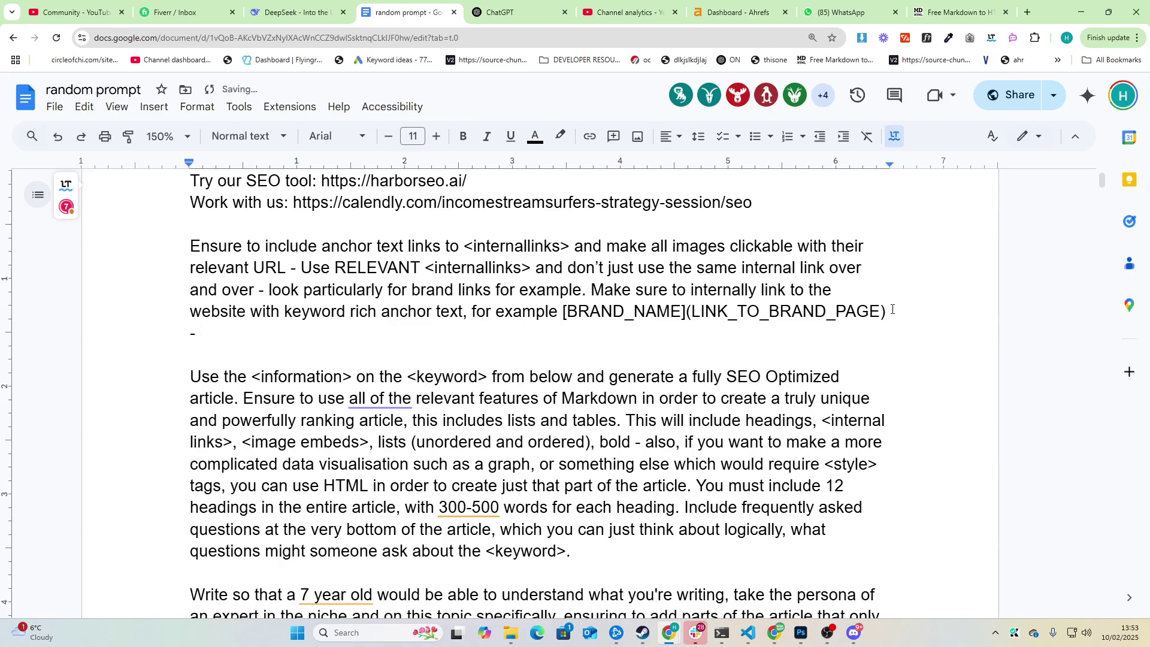
text( do not break the fourth wal)
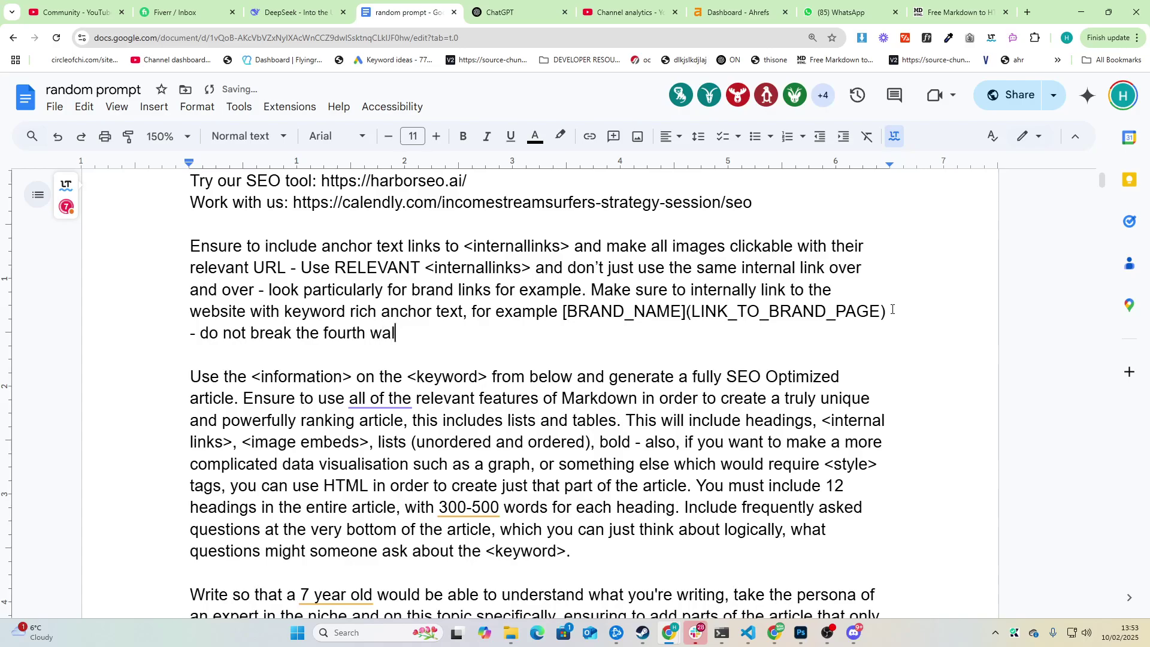
text(l and say things )
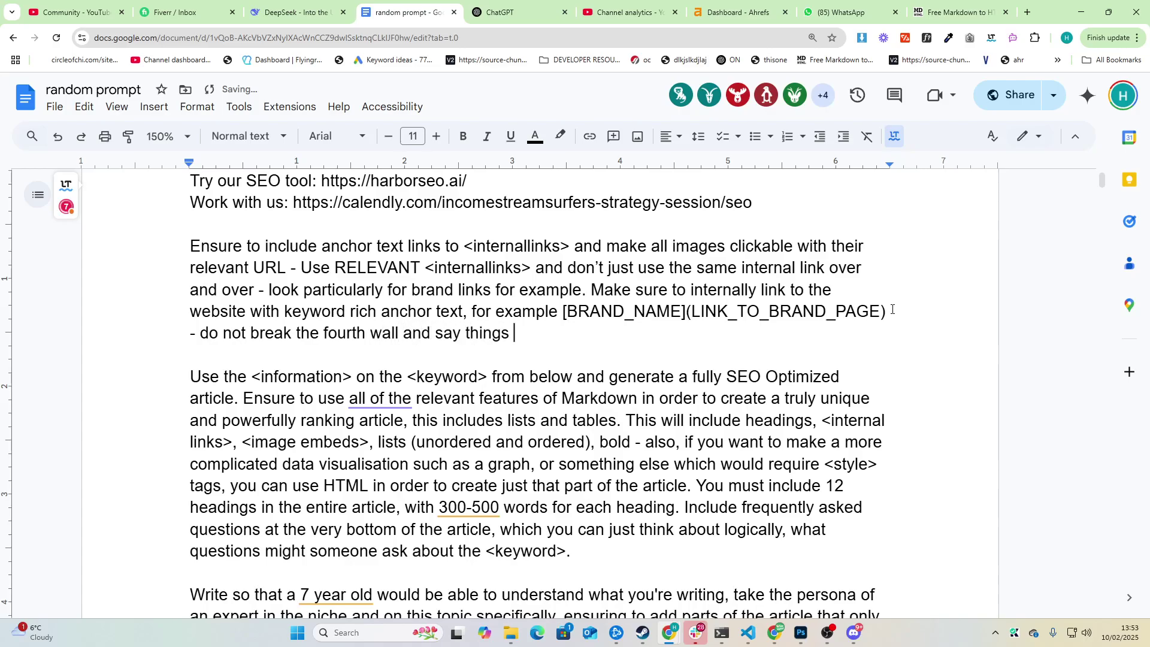
text(like “this embe)
text(dde)
key(BackSpace)
text(dded image)
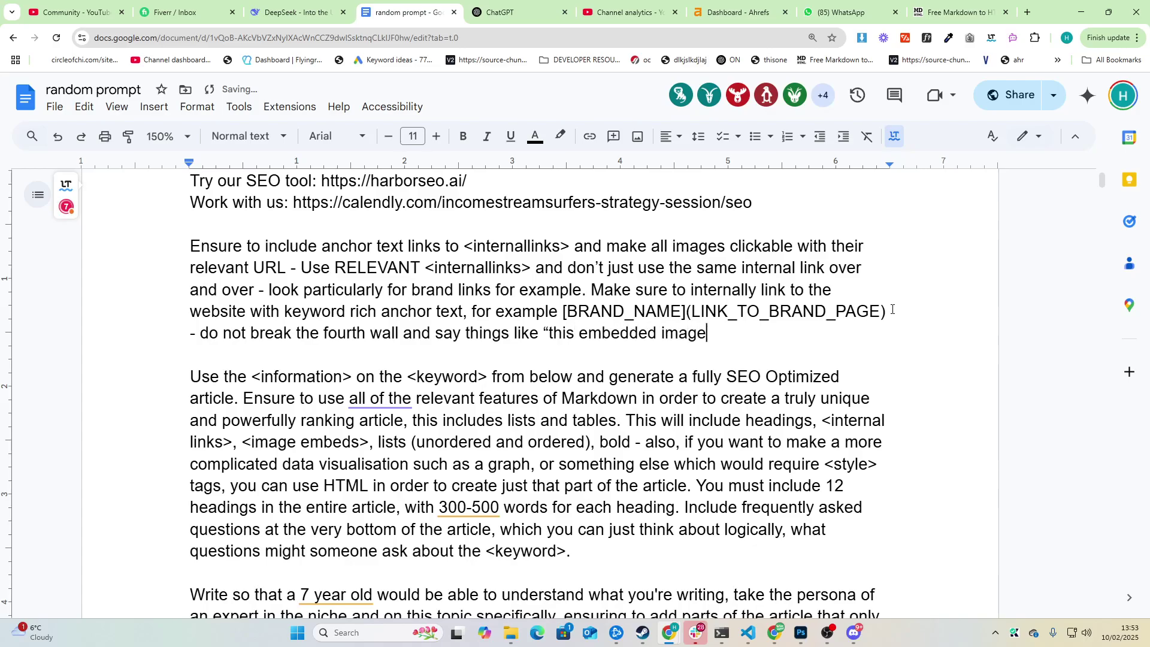
text(” this article is to go on a liv)
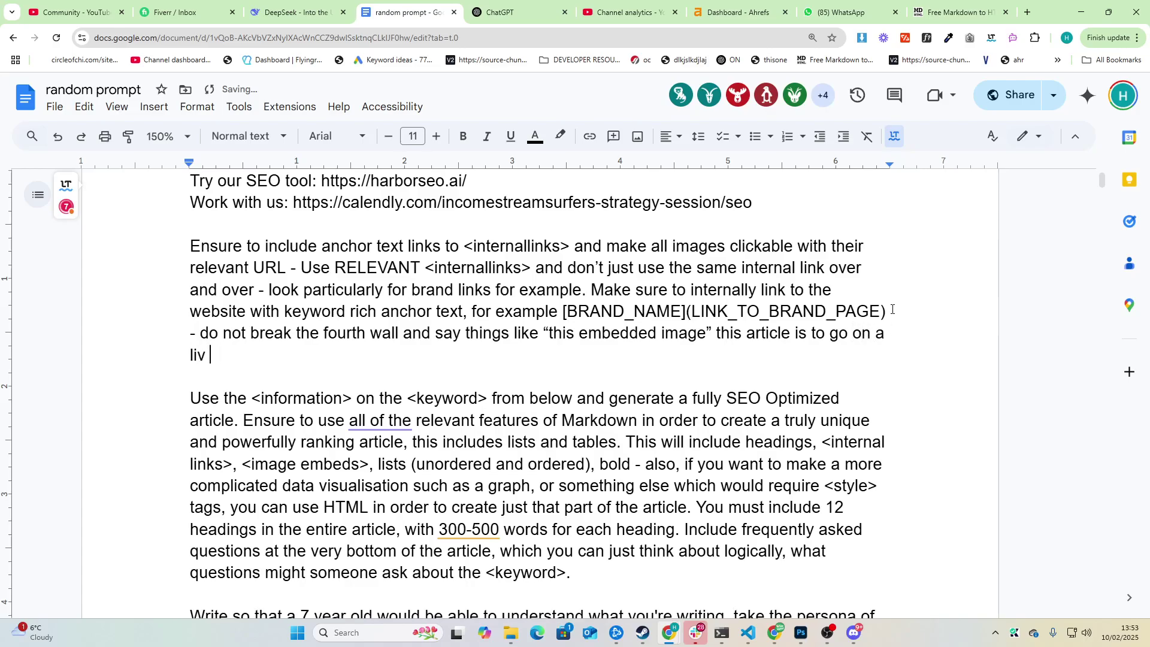
key(BackSpace)
text(e site directly)
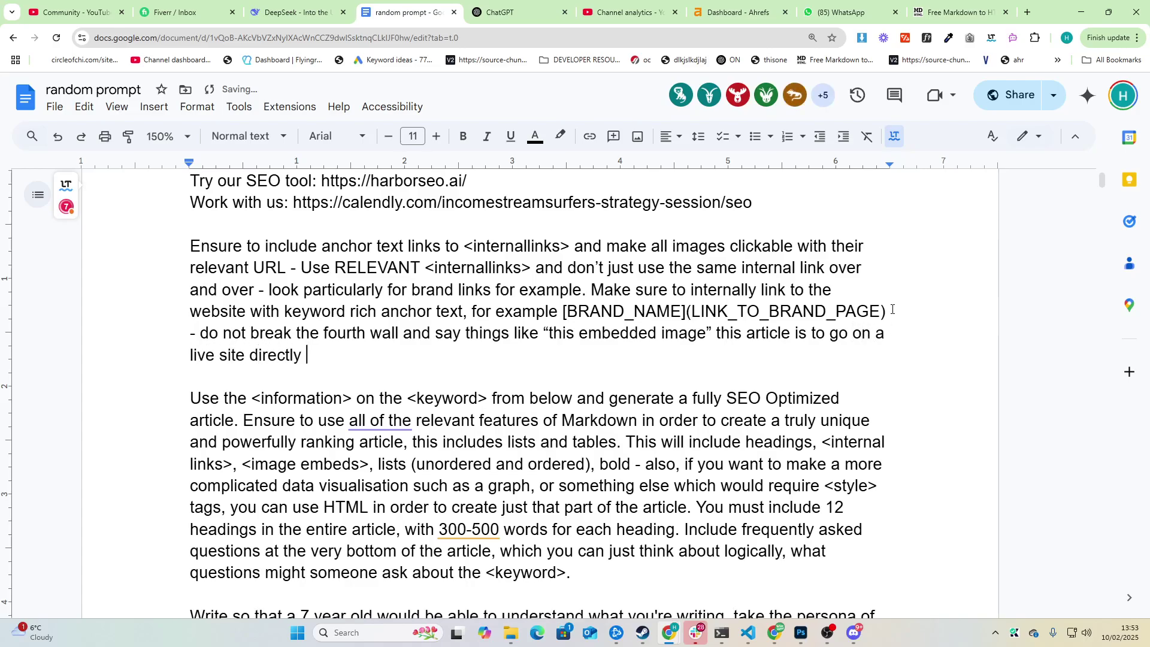
scroll(512, 440, down, 2)
key(ctrl+a)
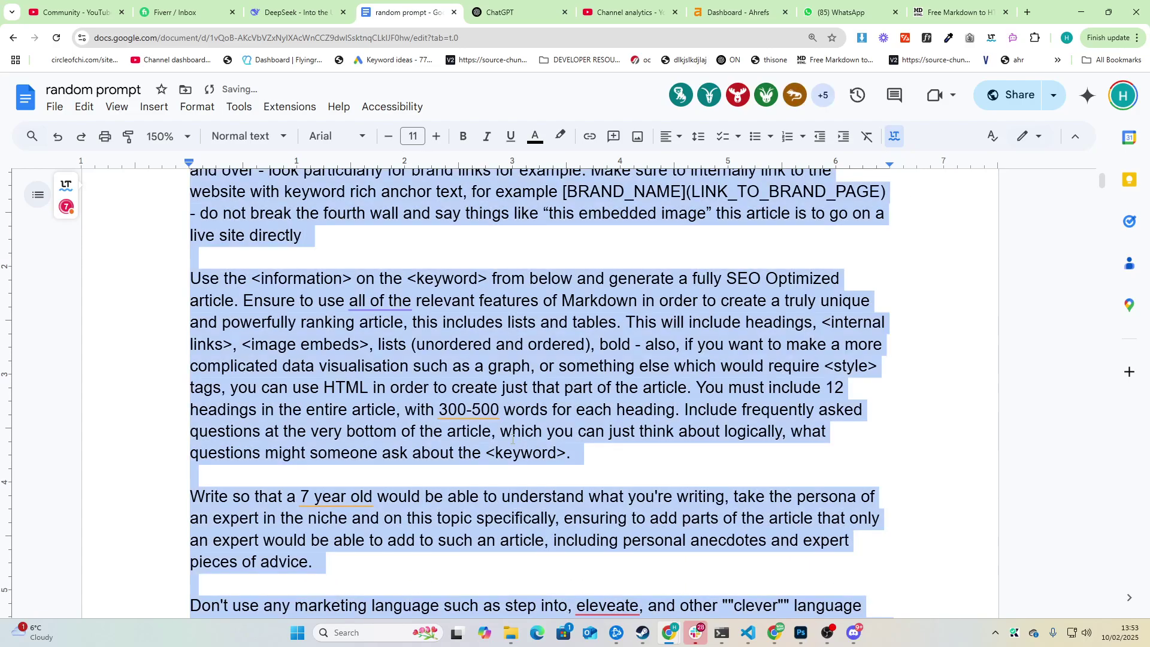
click(414, 415)
scroll(446, 371, down, 10)
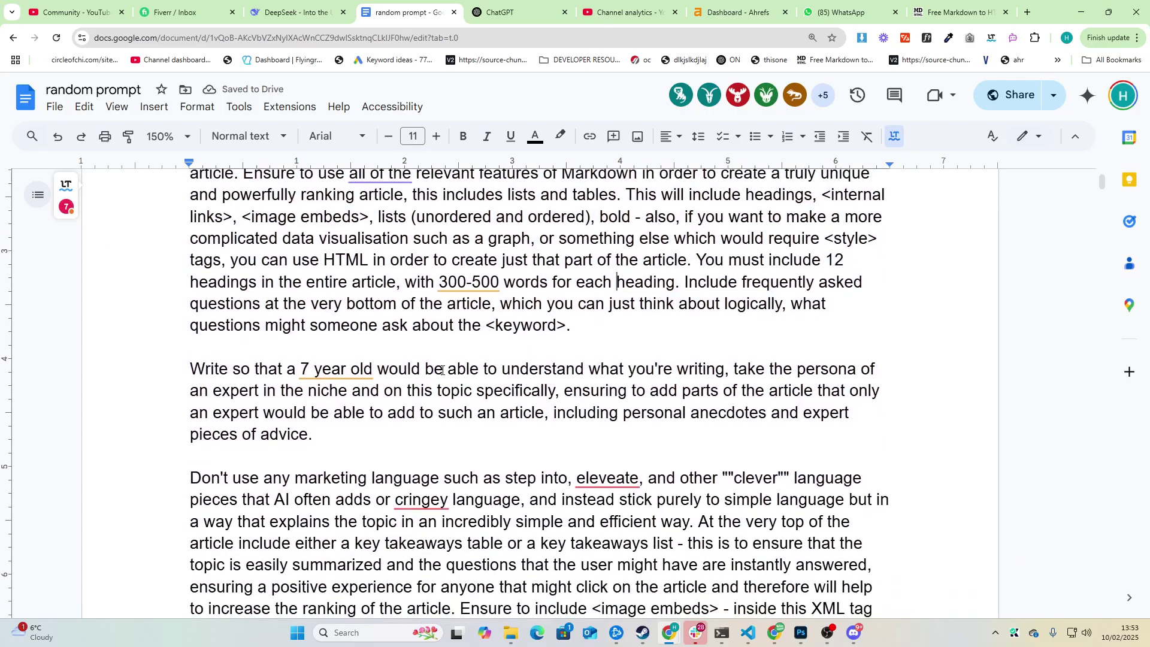
scroll(446, 371, down, 3)
scroll(447, 371, up, 14)
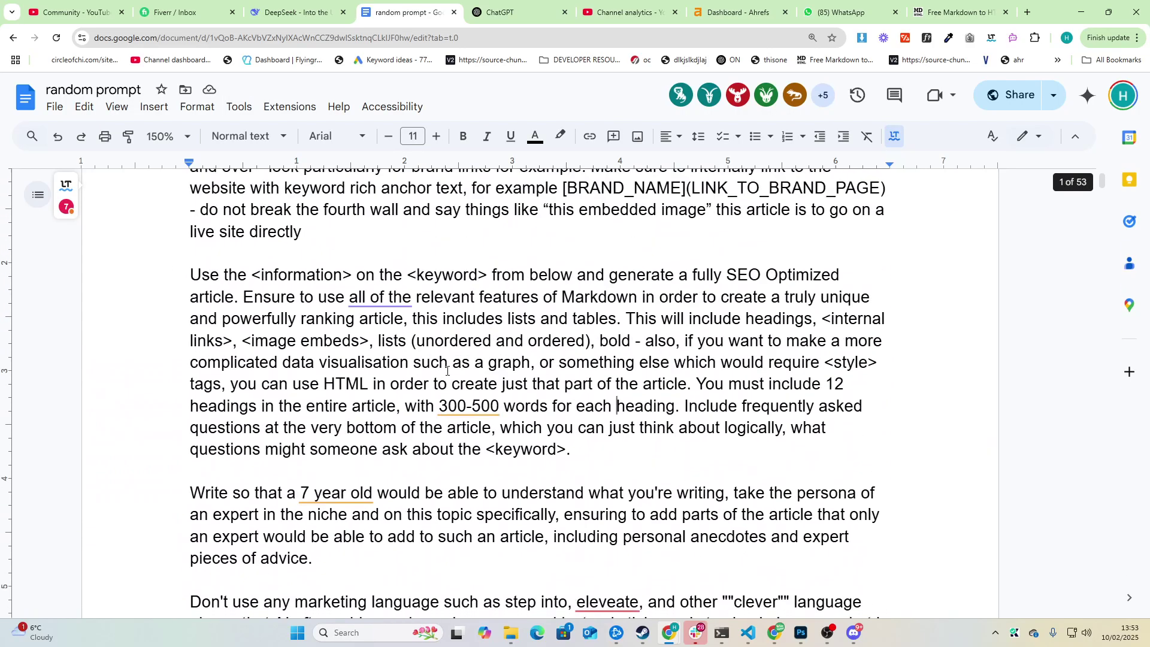
scroll(446, 371, down, 11)
scroll(447, 371, down, 4)
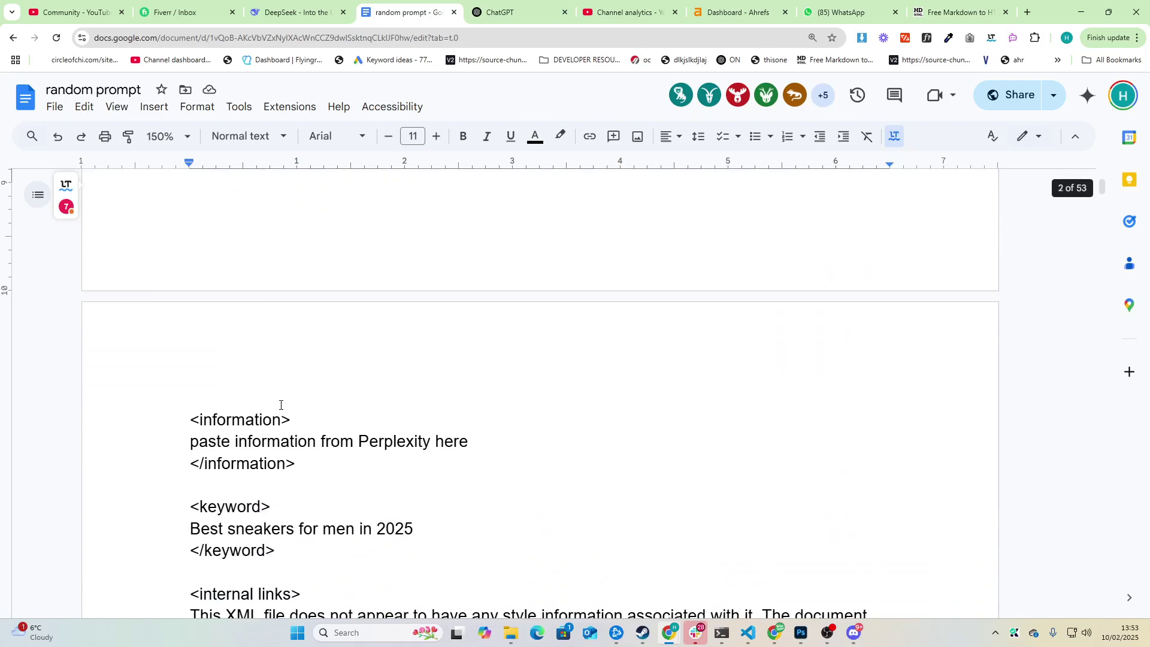
drag(296, 417, 187, 417)
scroll(306, 415, down, 2)
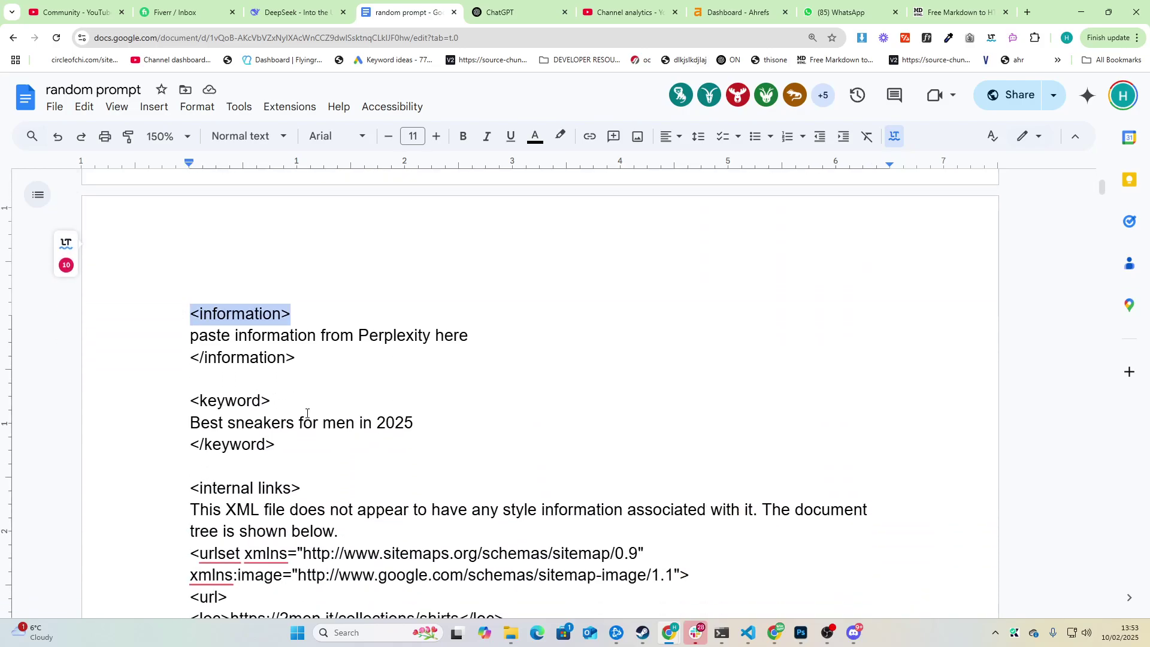
drag(311, 410, 180, 295)
click(189, 298)
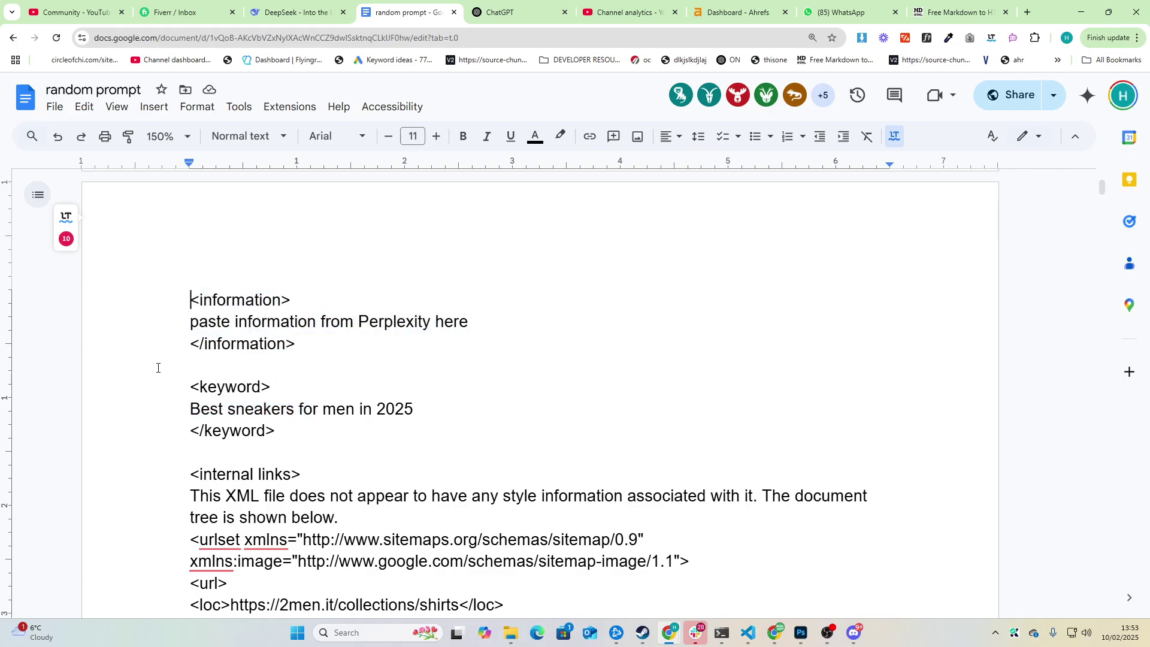
drag(190, 365, 316, 429)
click(318, 430)
scroll(373, 392, up, 15)
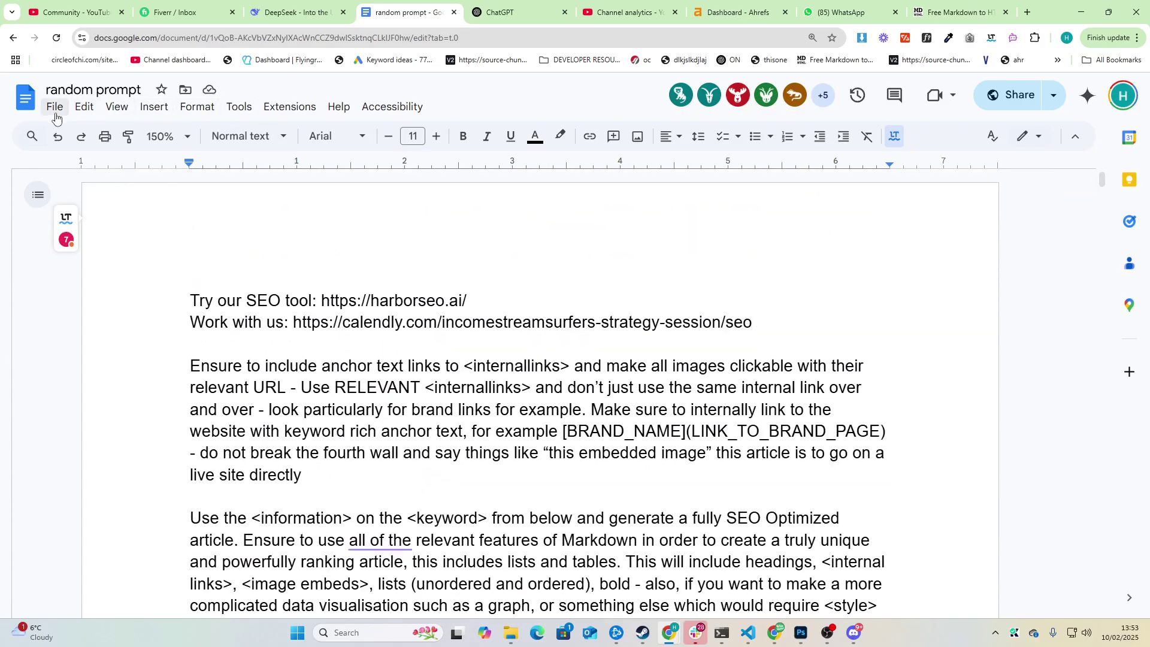
click(55, 117)
click(521, 257)
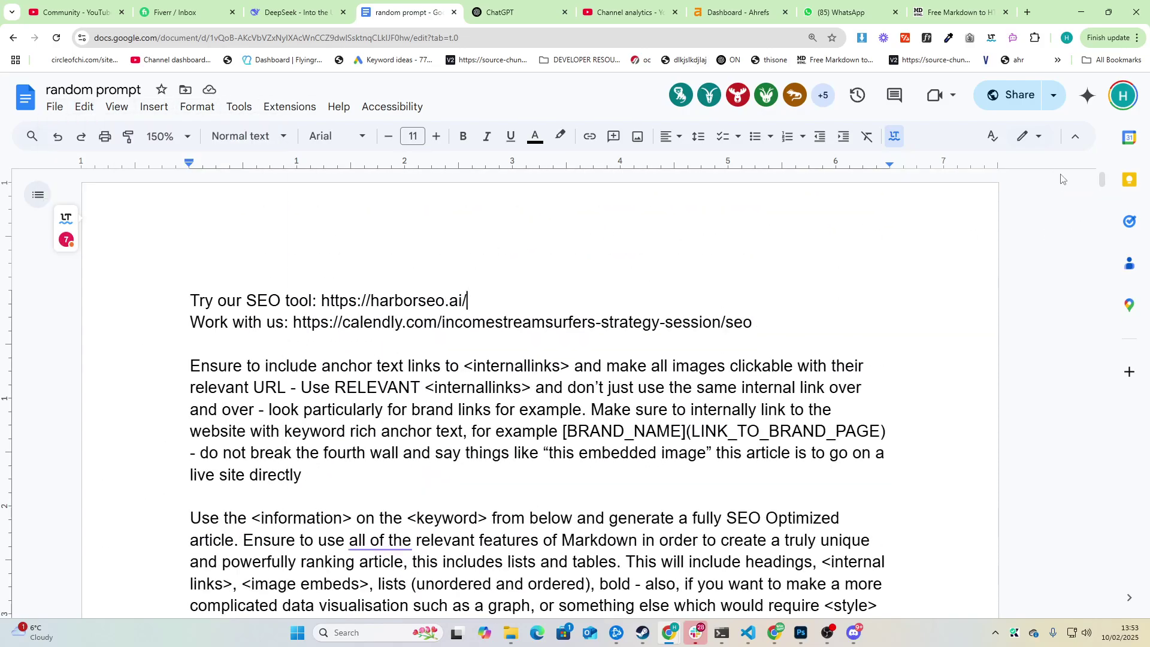
drag(1102, 180, 1134, 581)
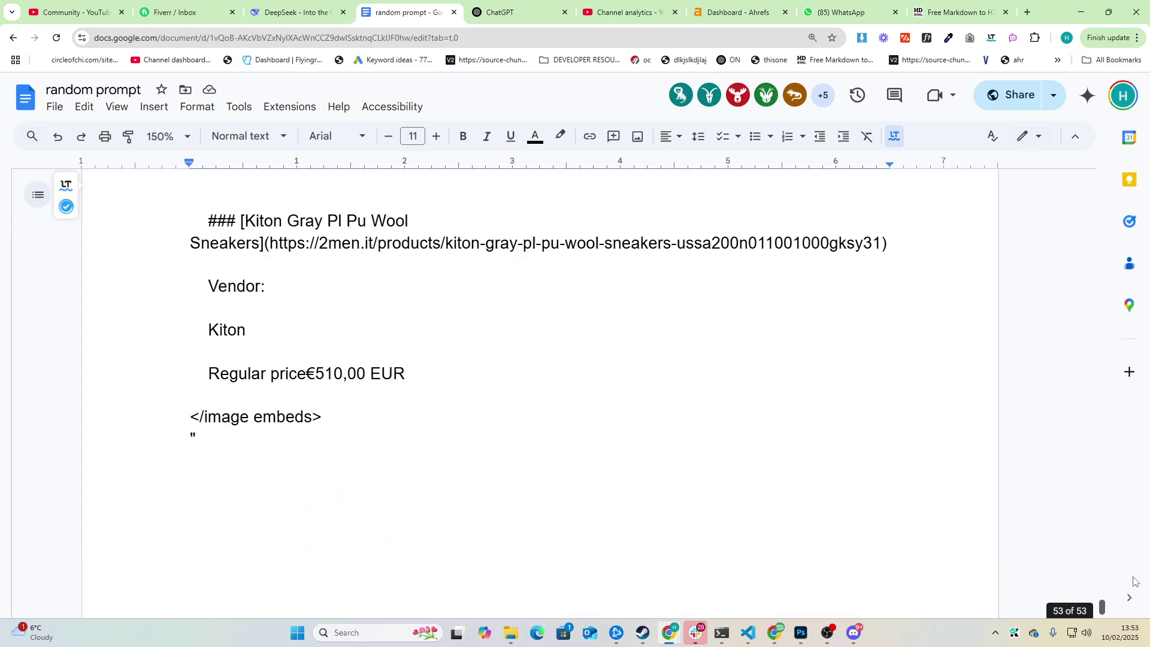
key(ctrl+Home)
scroll(620, 369, down, 20)
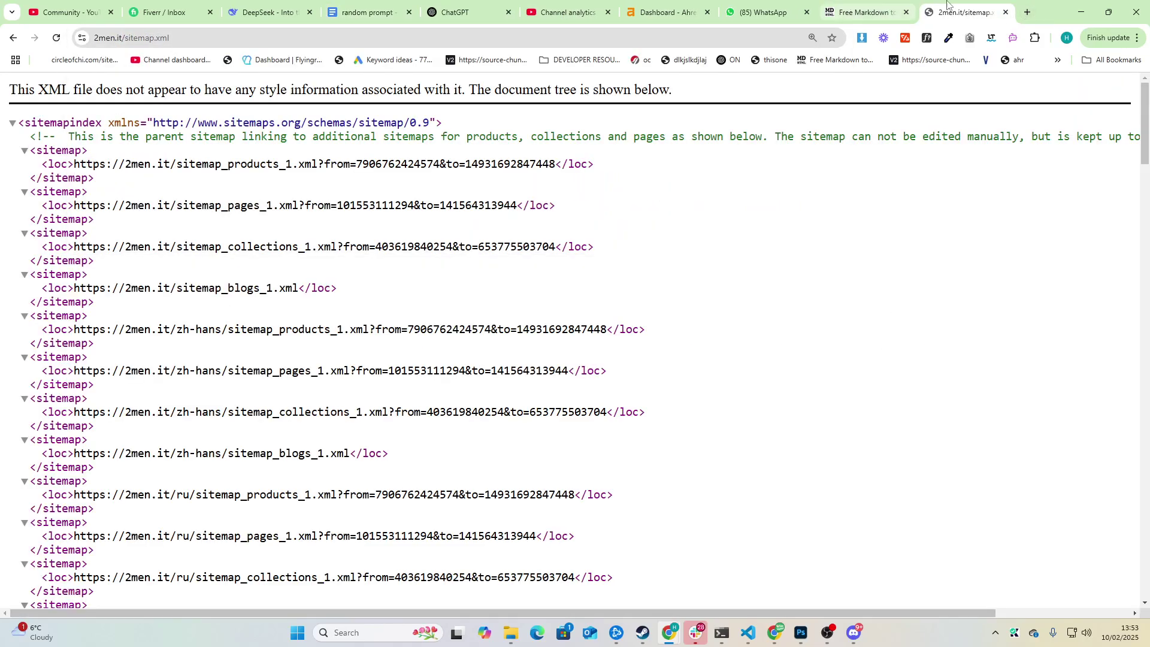
Place the sitemap page beside the prompt and locate the prompt's <internal links> line.
drag(948, 5, 456, 9)
click(368, 12)
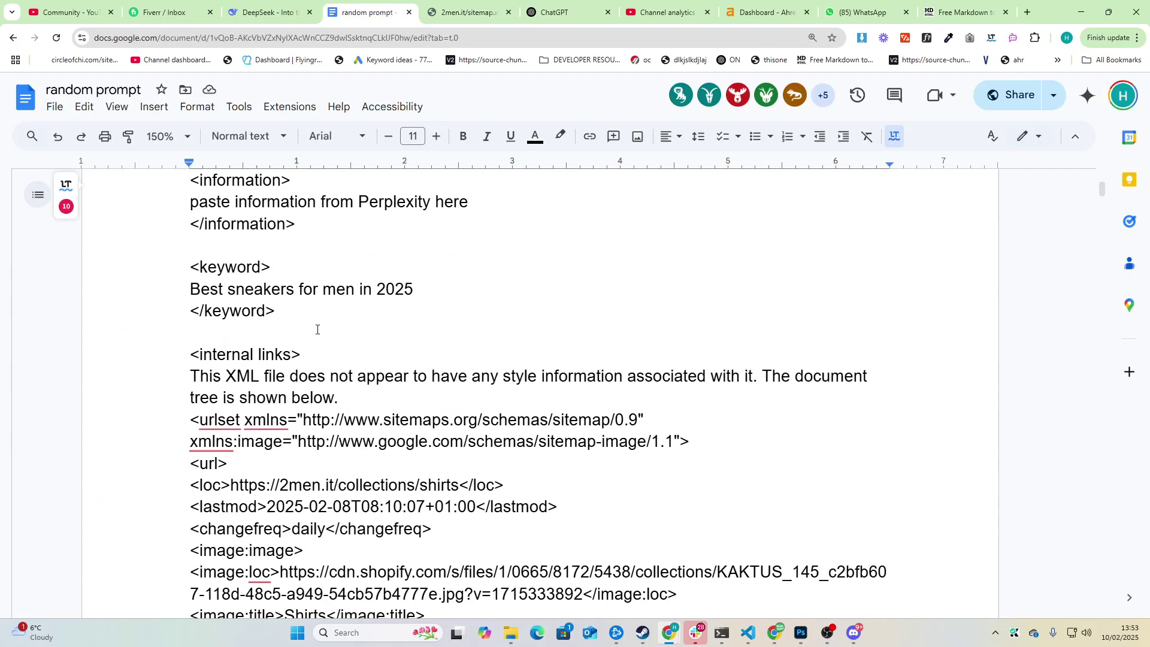
drag(197, 333, 302, 354)
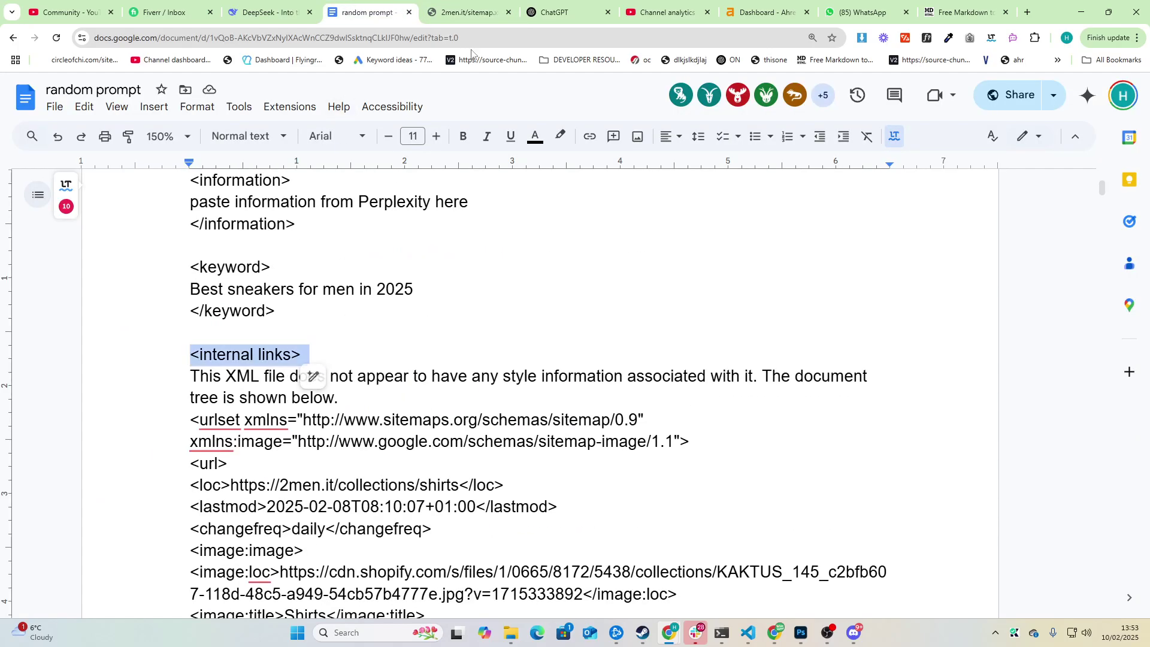
Load the 2men.it sitemap_collections URL in Chrome and select its whole XML listing.
click(461, 13)
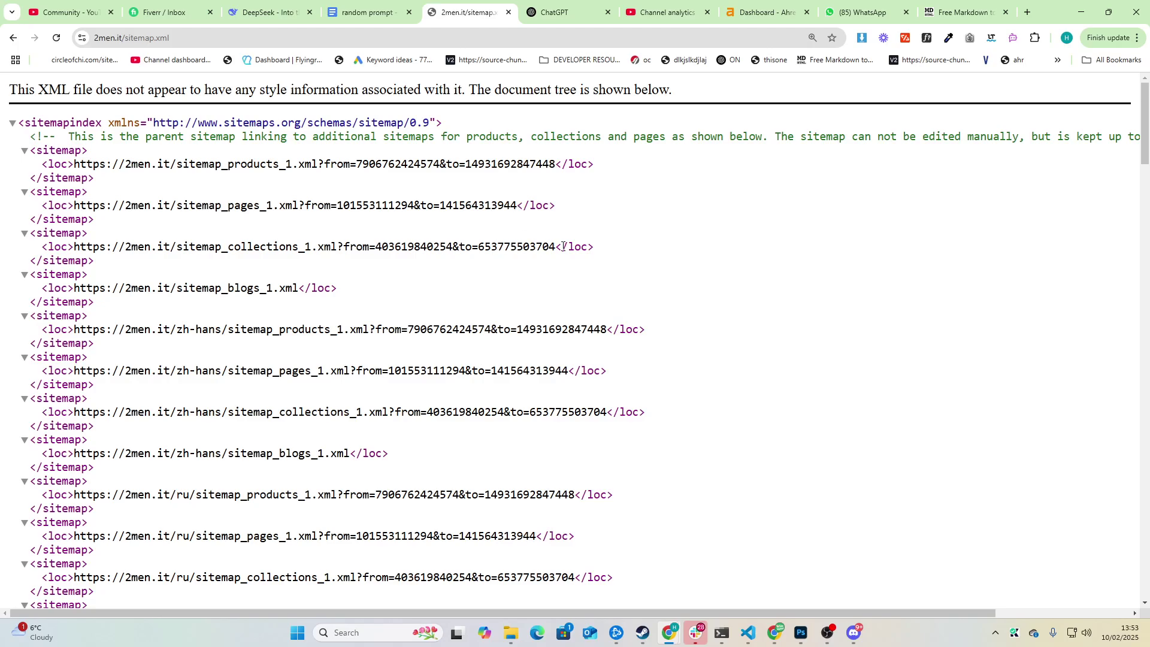
drag(555, 248, 81, 245)
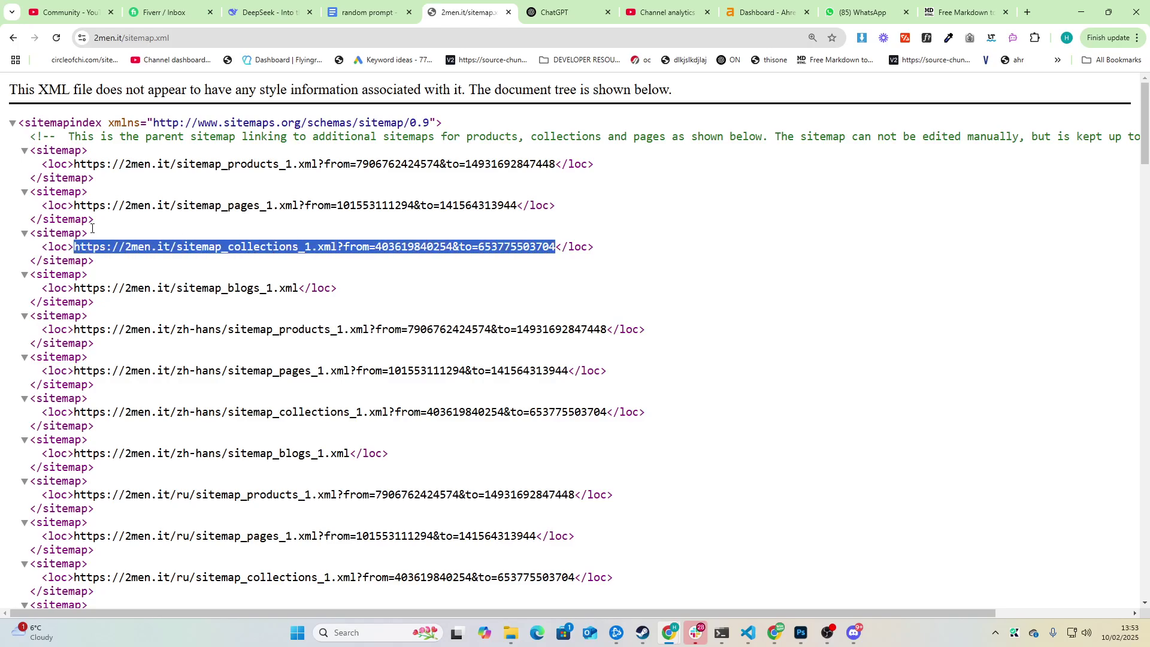
key(ctrl+c)
click(412, 32)
key(ctrl+v)
key(Return)
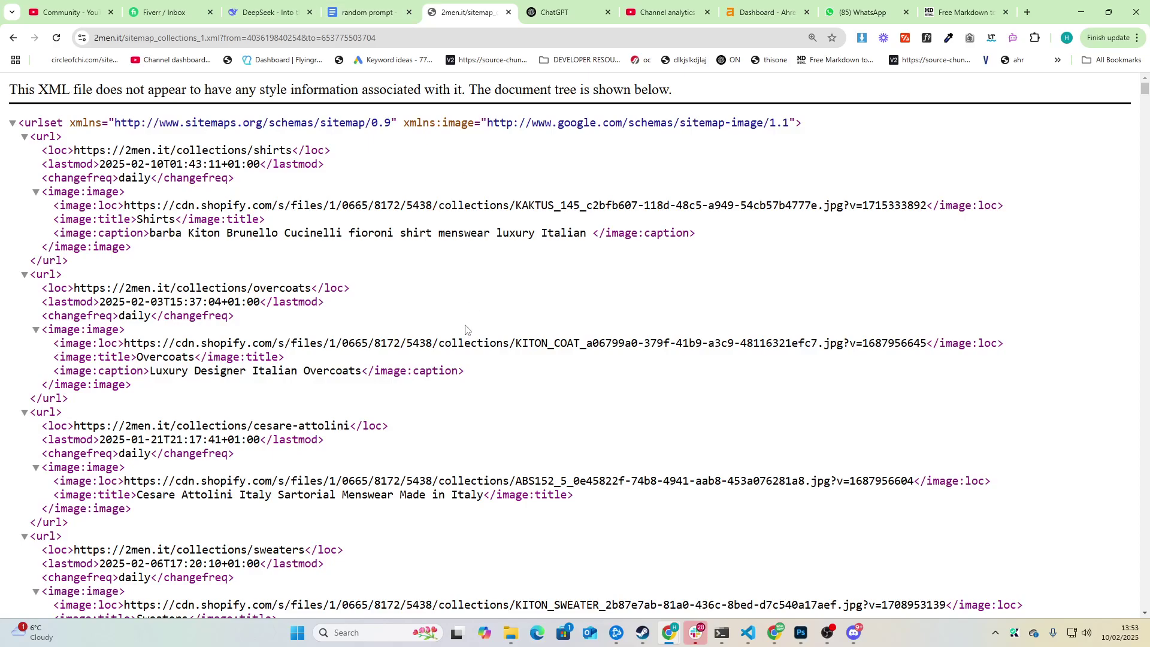
key(ctrl+a)
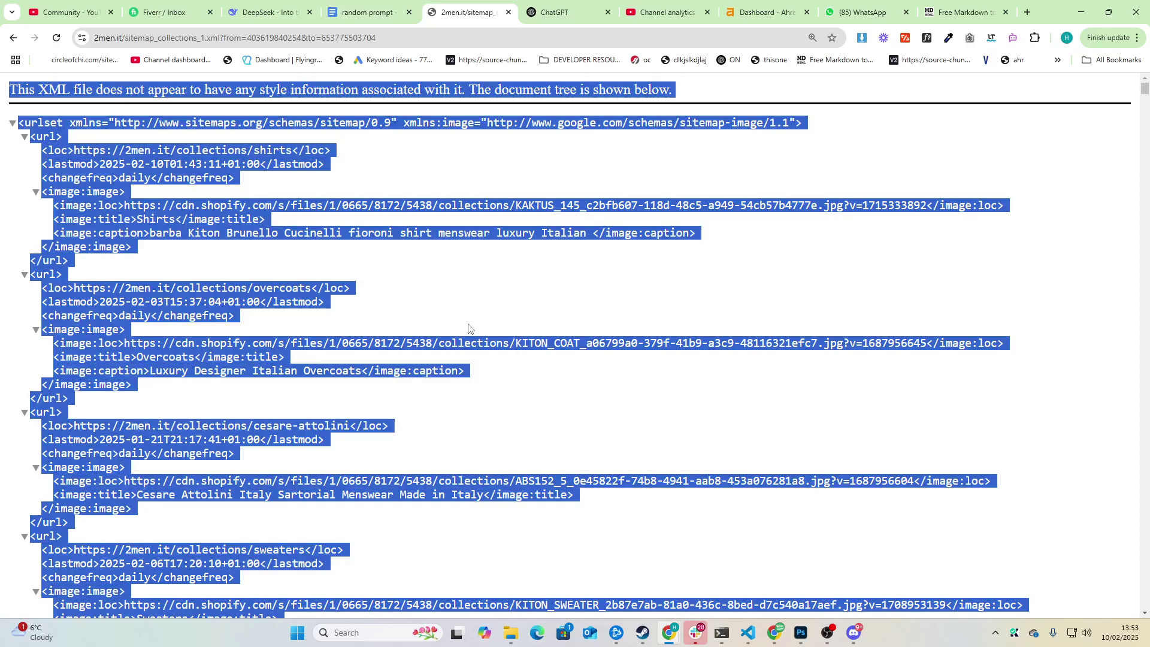
Replace the old sitemap block in the prompt with the collections sitemap, pasted as plain text.
click(372, 9)
click(192, 376)
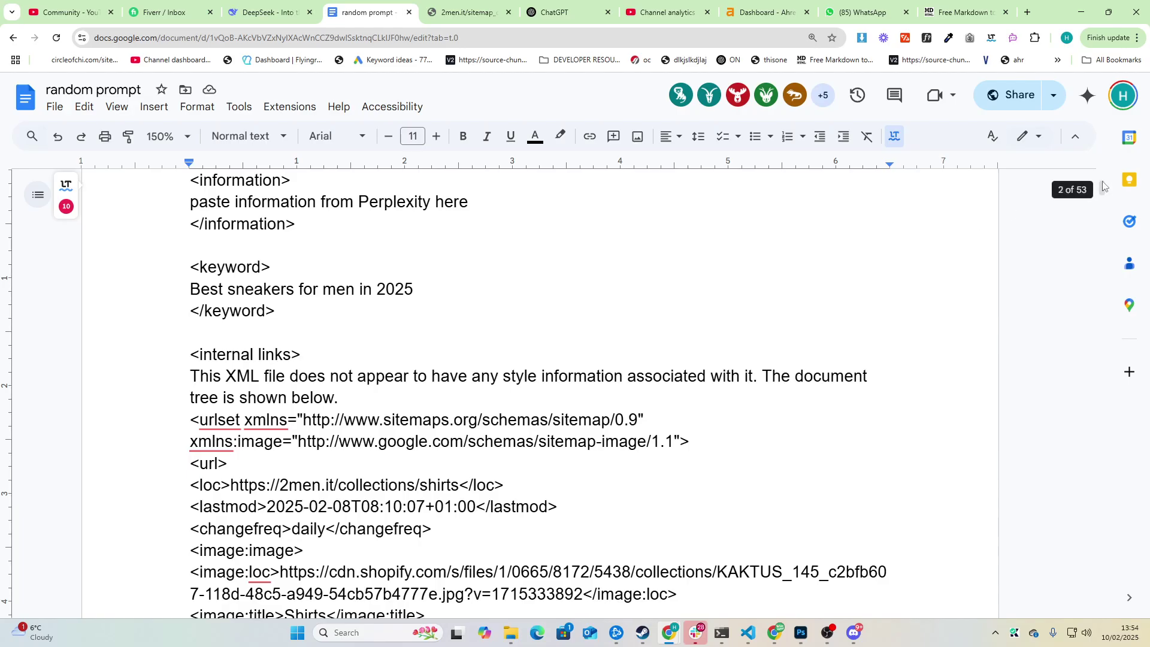
drag(1105, 190, 1116, 531)
scroll(673, 437, down, 15)
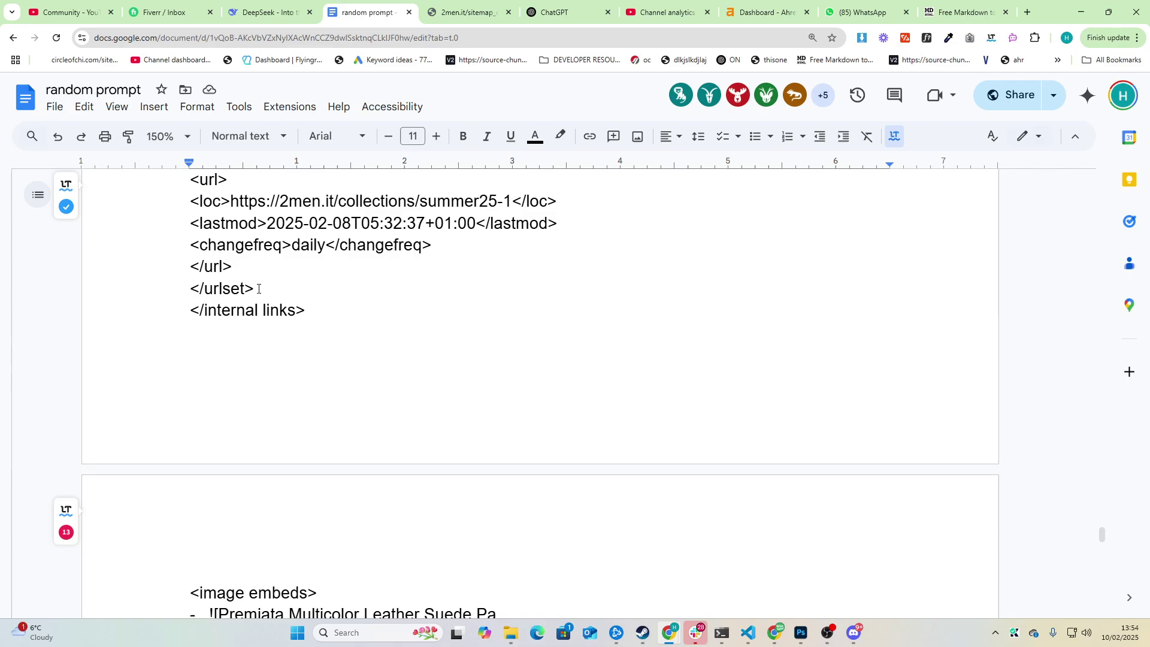
shift+click(259, 289)
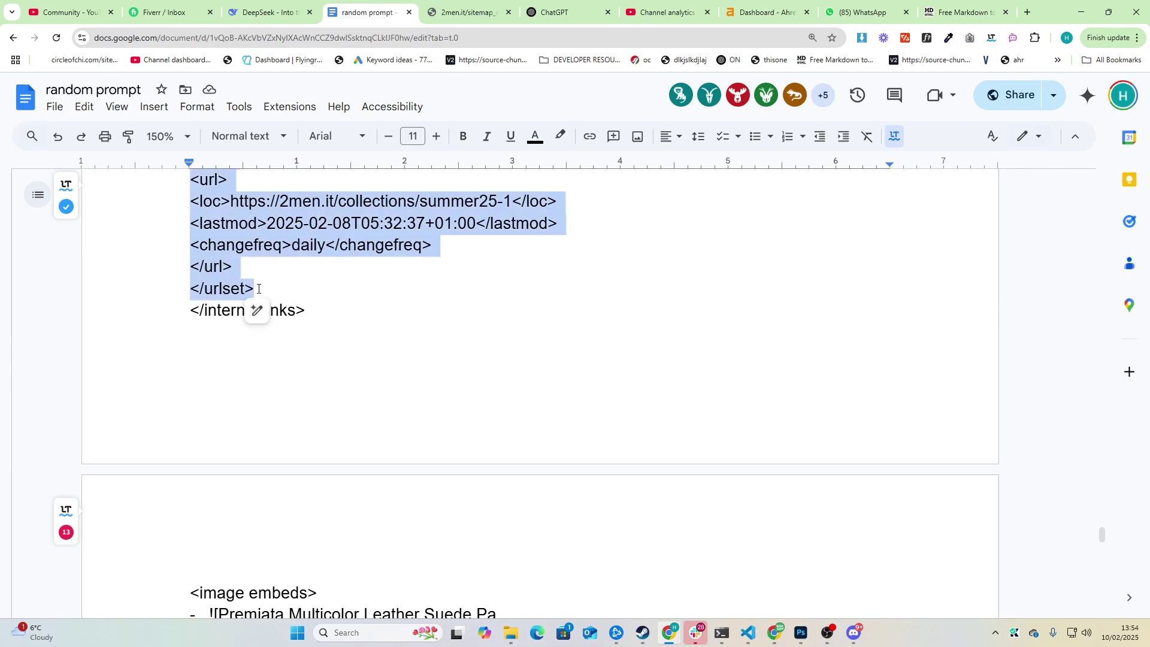
key(ctrl+v)
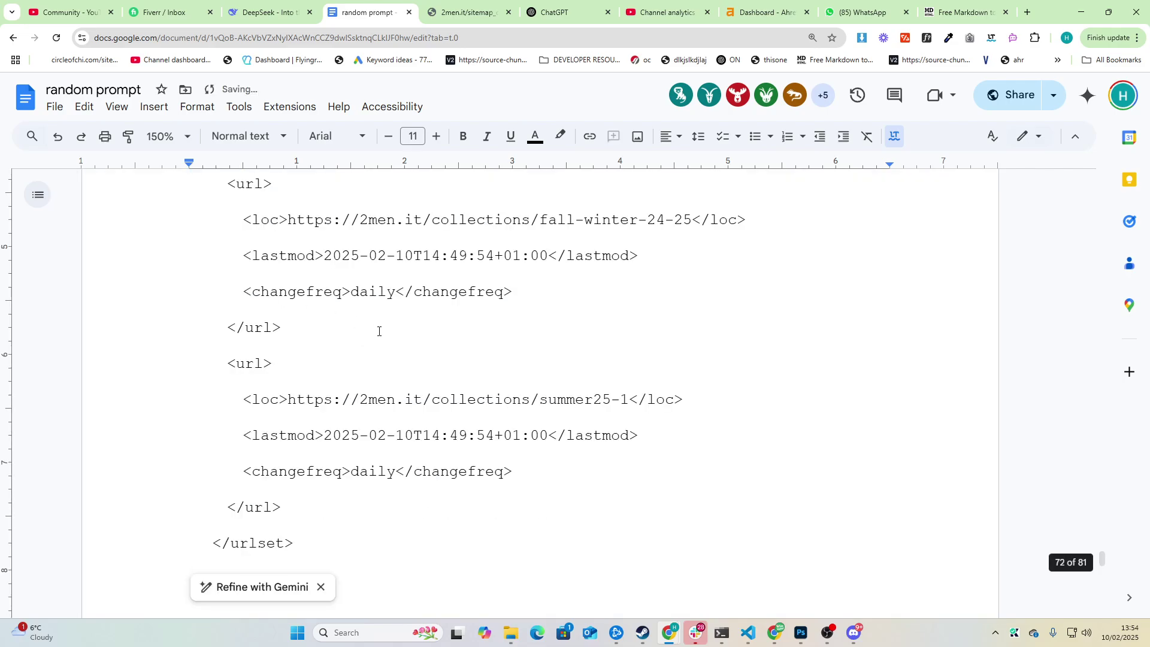
key(ctrl+z)
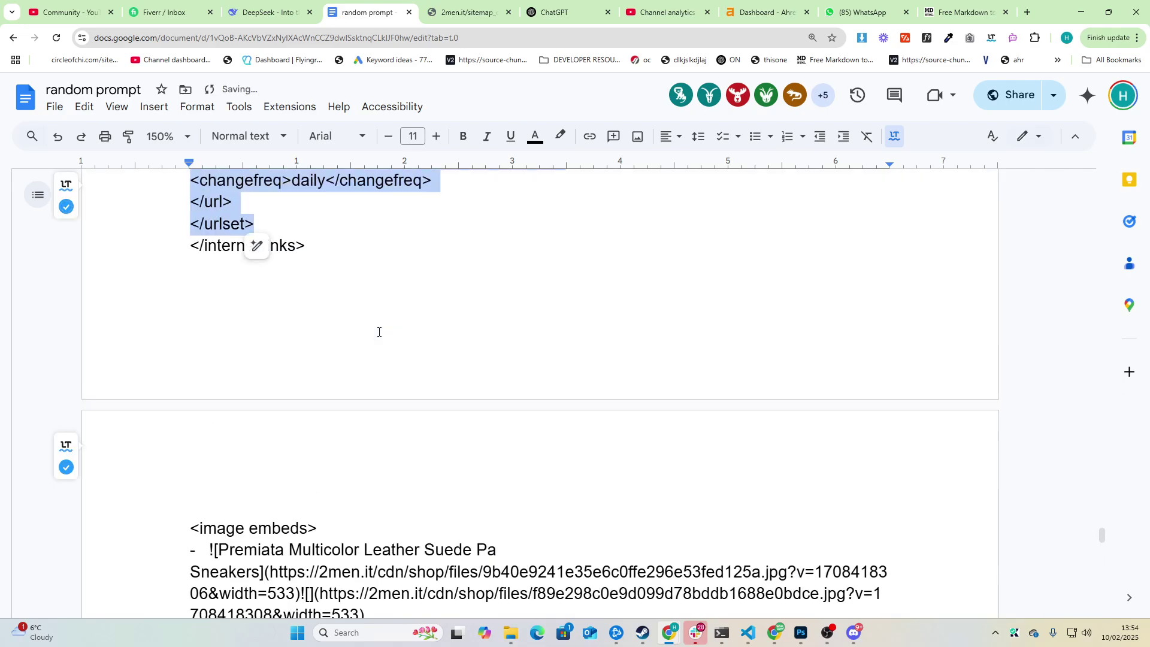
key(ctrl+shift+v)
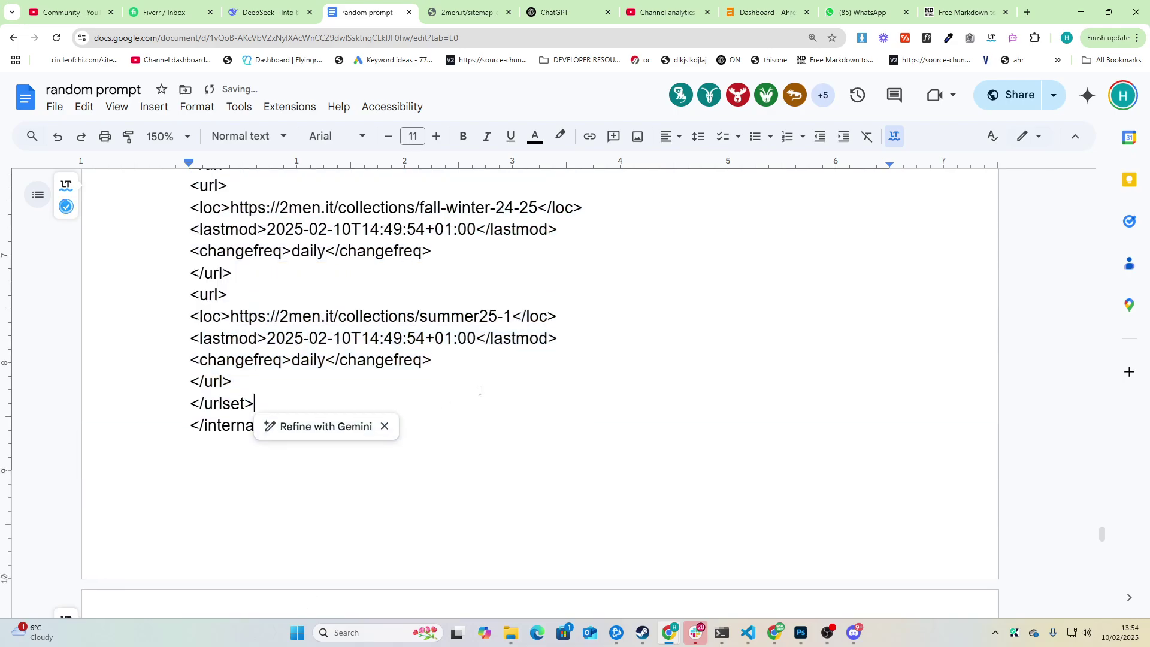
Review the pasted sitemap, selecting and then clearing the whole-document selection.
scroll(311, 300, down, 2)
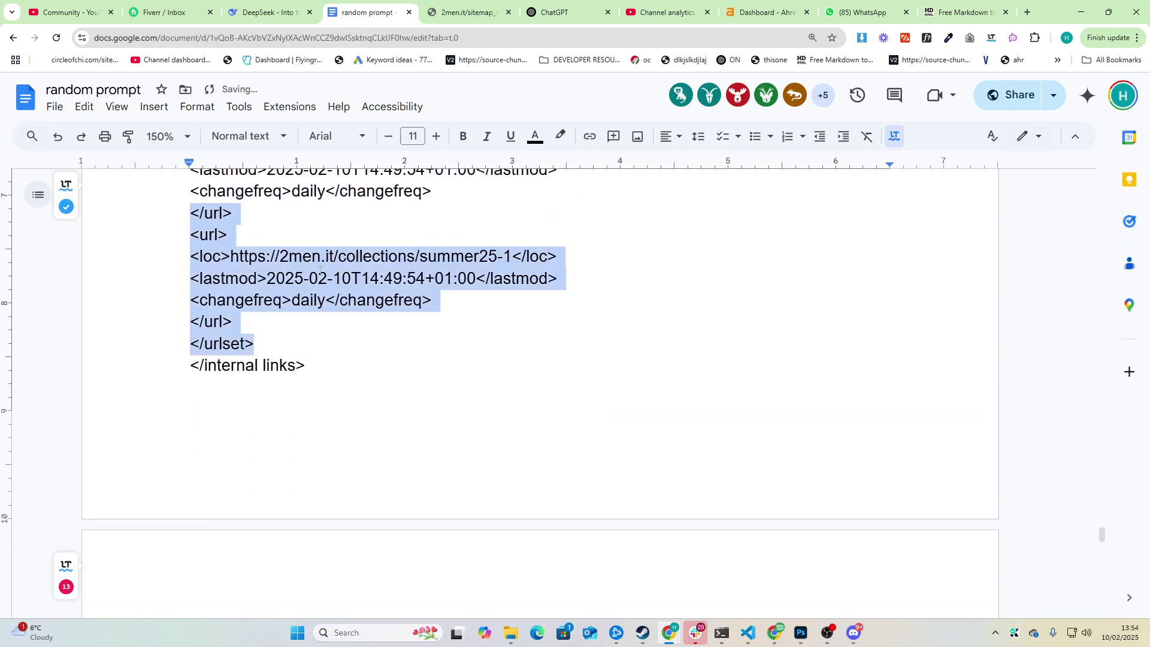
double_click(379, 371)
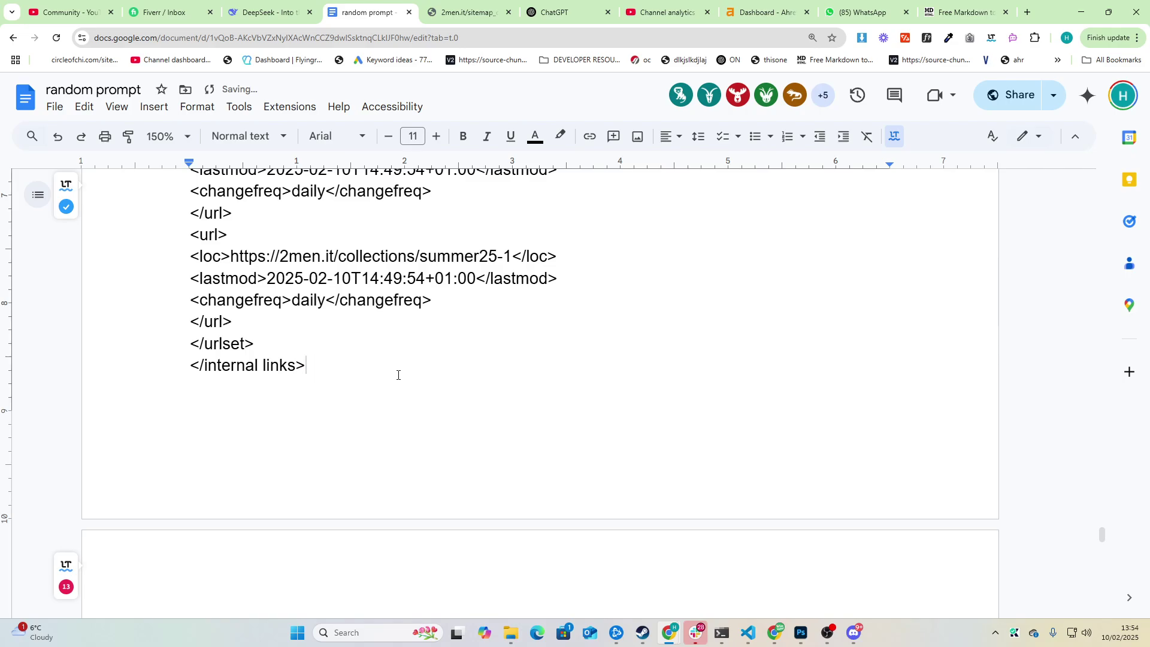
key(ctrl+a)
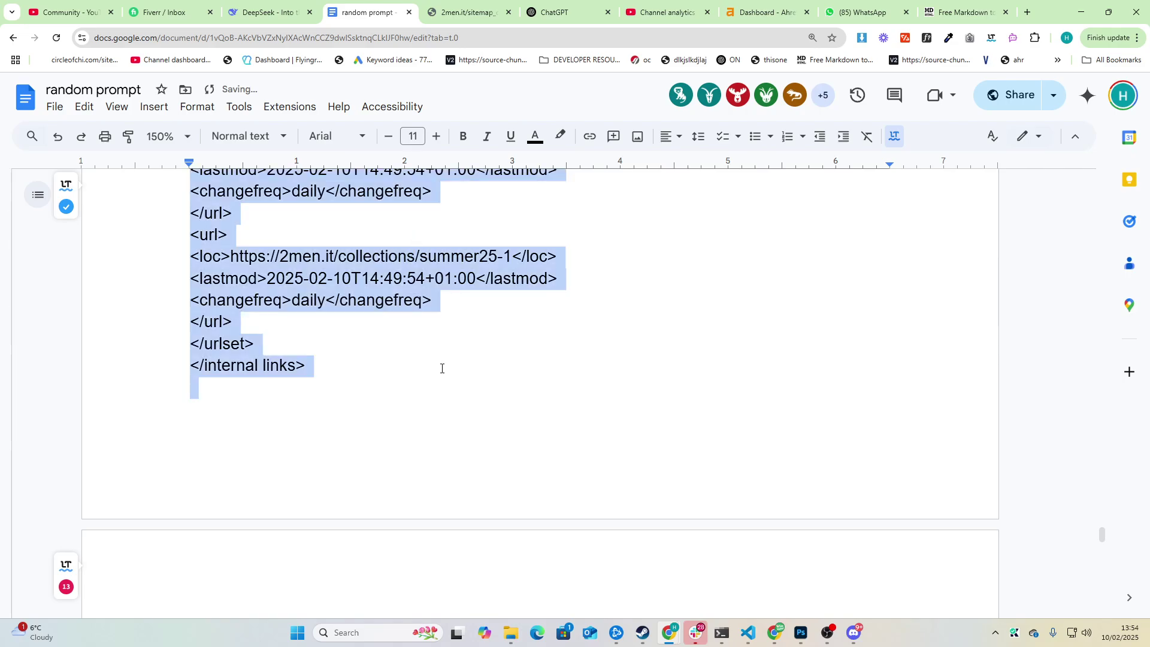
scroll(442, 369, down, 10)
click(441, 296)
scroll(442, 295, up, 8)
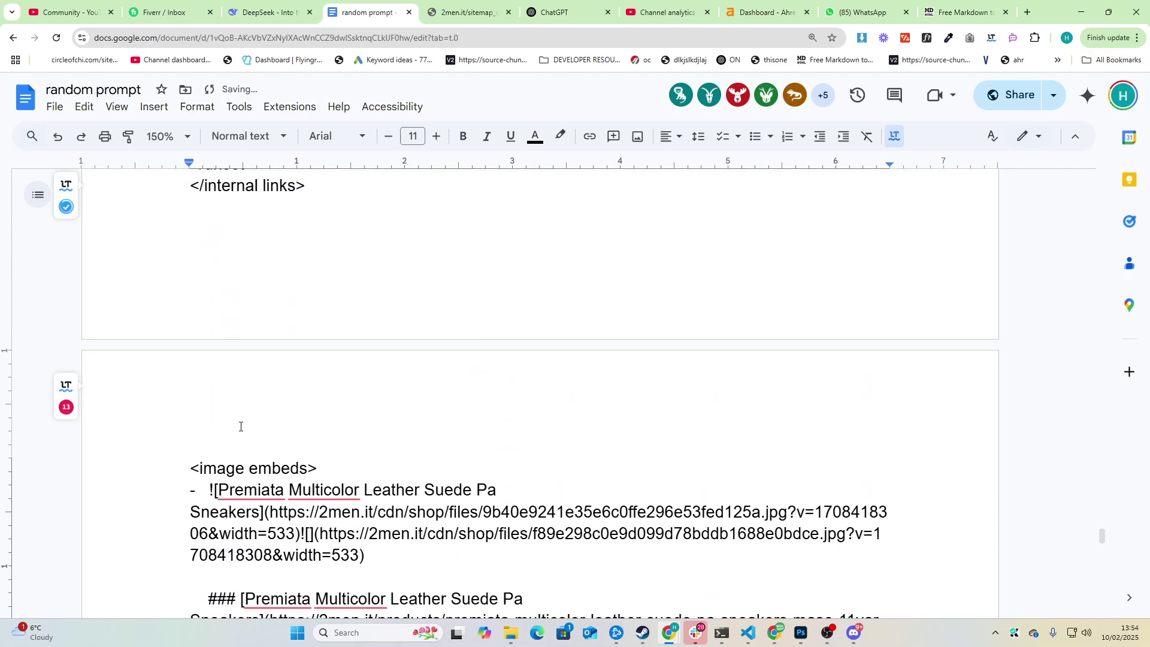
scroll(241, 426, down, 3)
In a new tab, load 2men.it/collections/sneakers, scroll its 95 products, and select the whole page.
click(1028, 13)
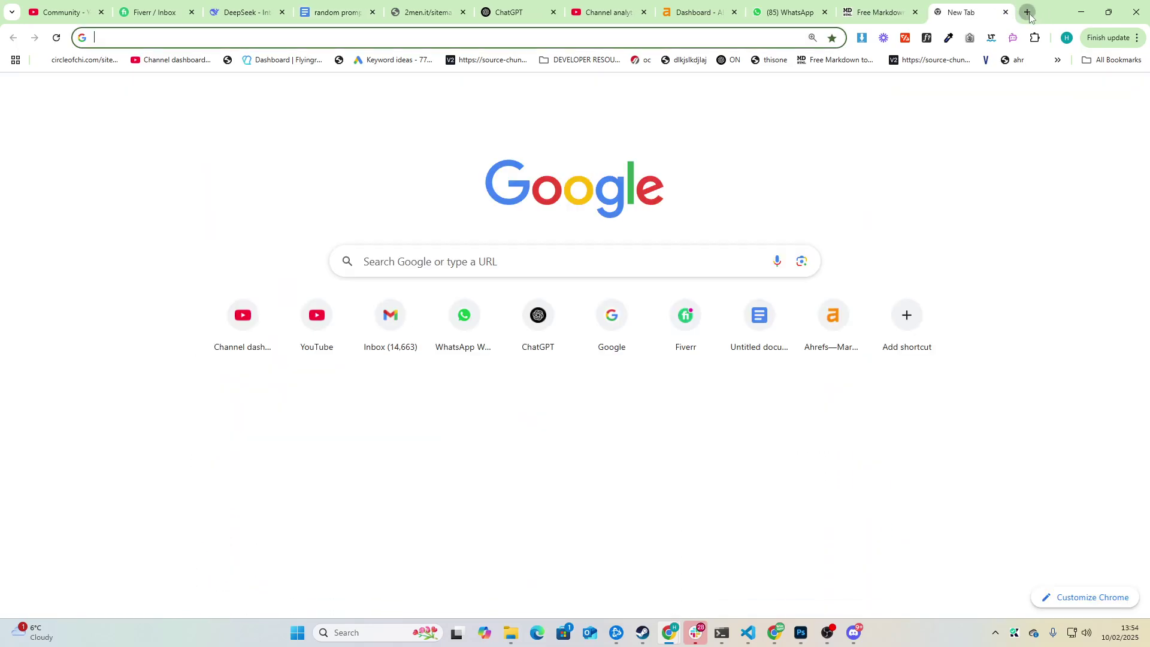
text(2men.it/)
key(BackSpace)
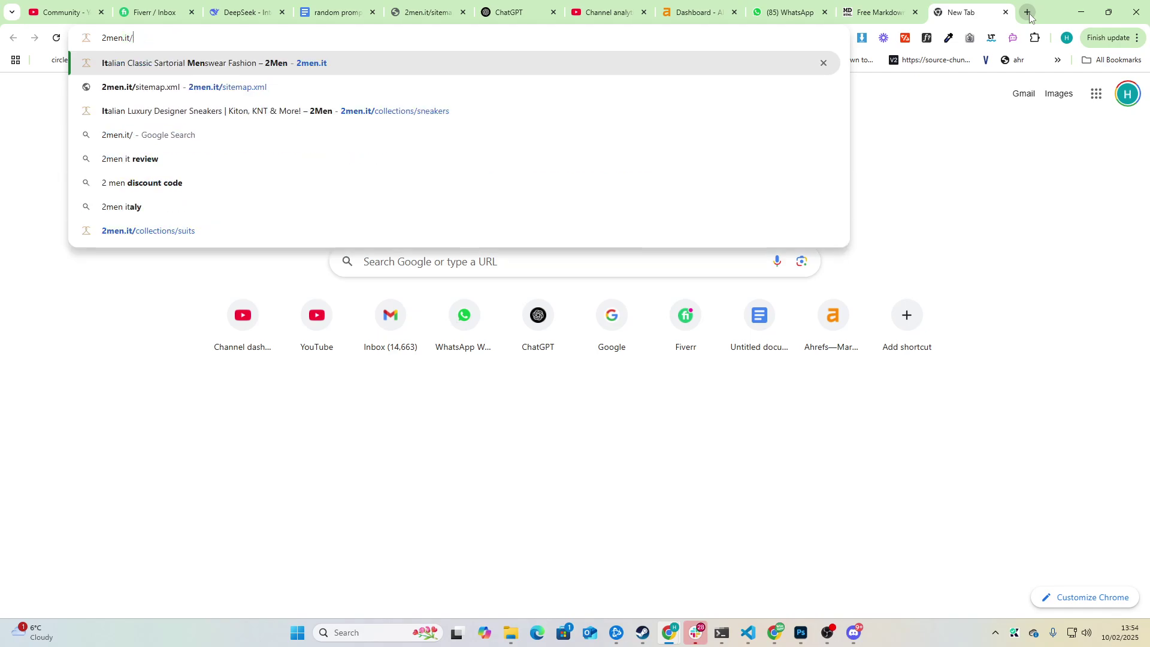
text(co)
key(Return)
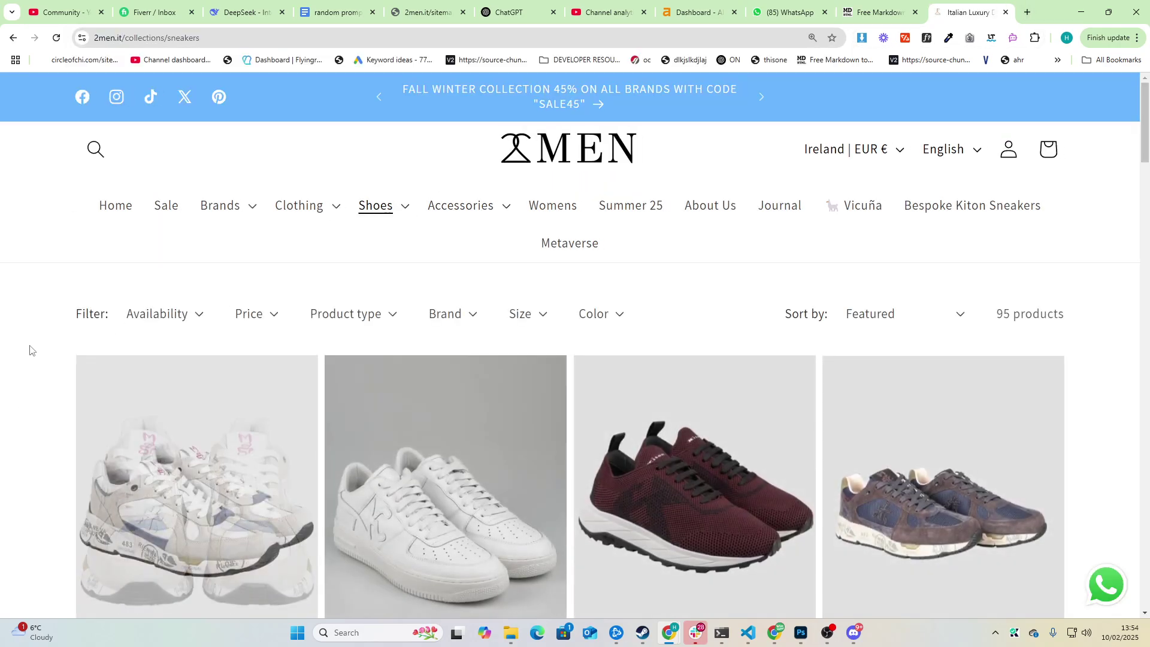
drag(28, 347, 992, 448)
scroll(770, 504, down, 10)
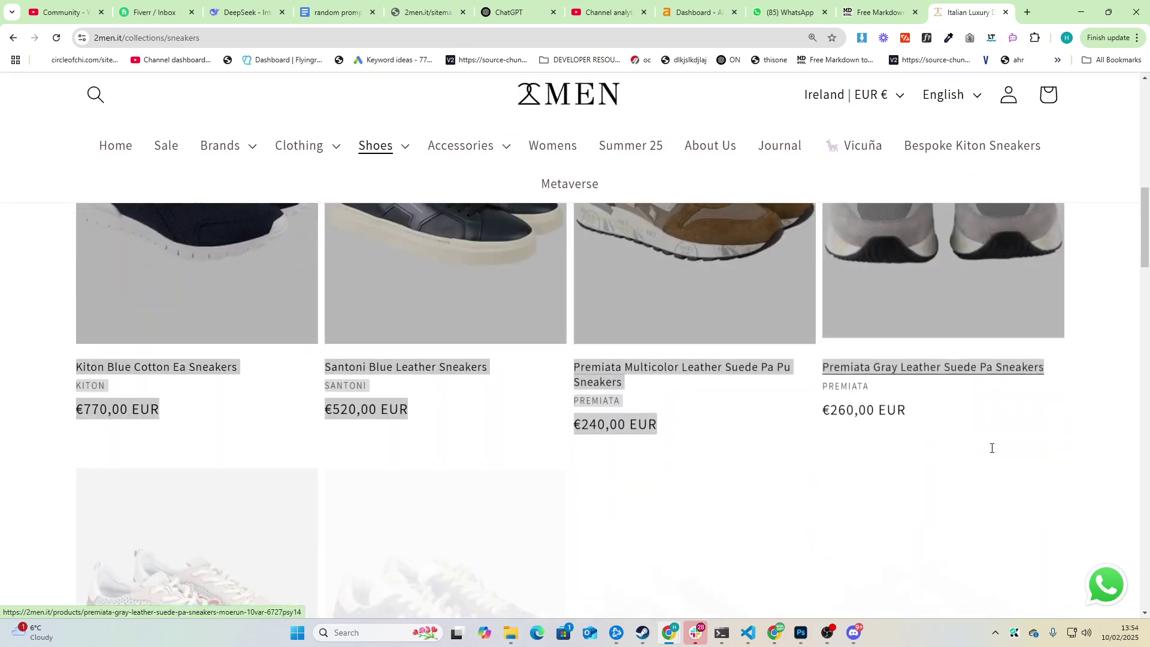
scroll(36, 379, up, 10)
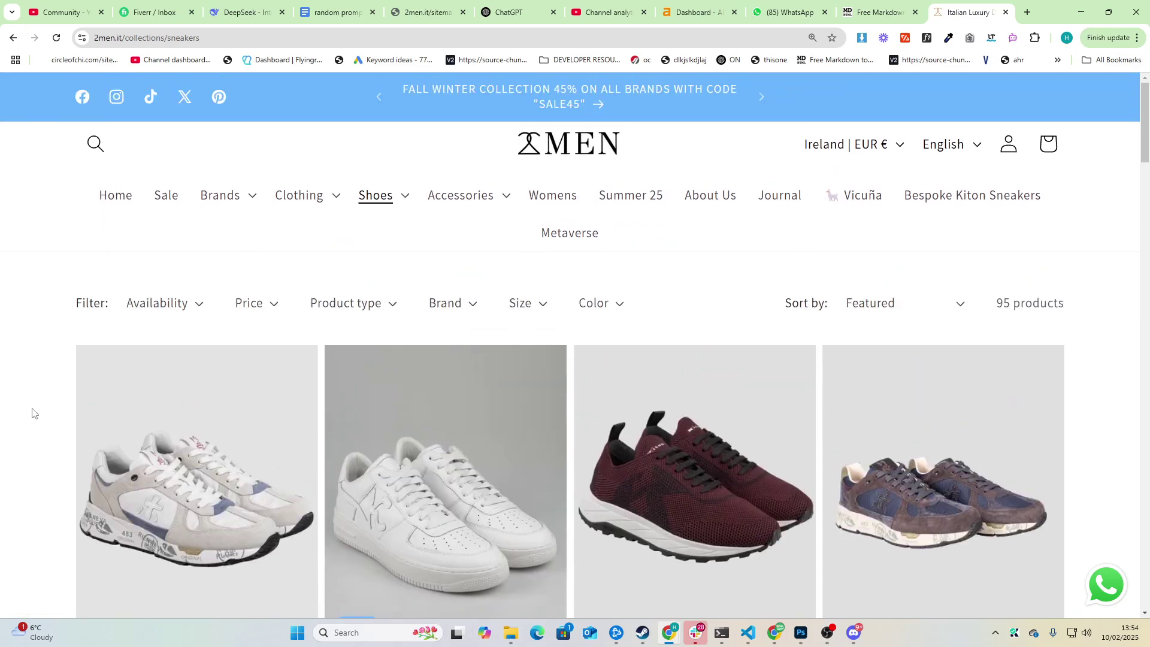
scroll(773, 411, down, 10)
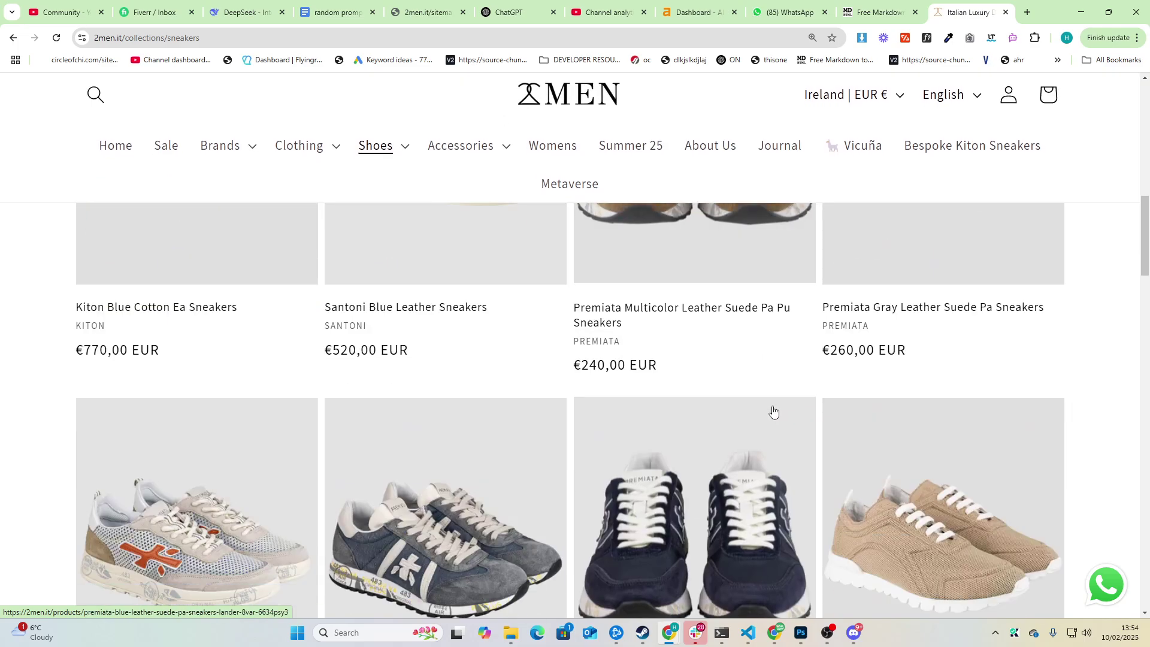
scroll(956, 410, down, 20)
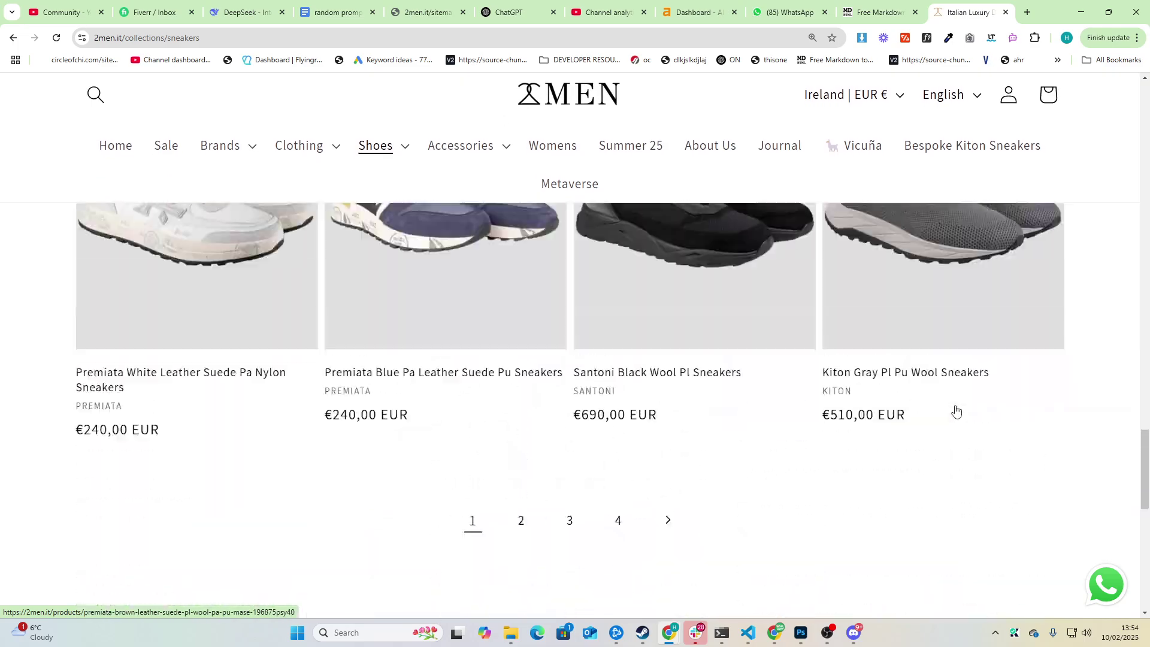
scroll(1018, 401, up, 1)
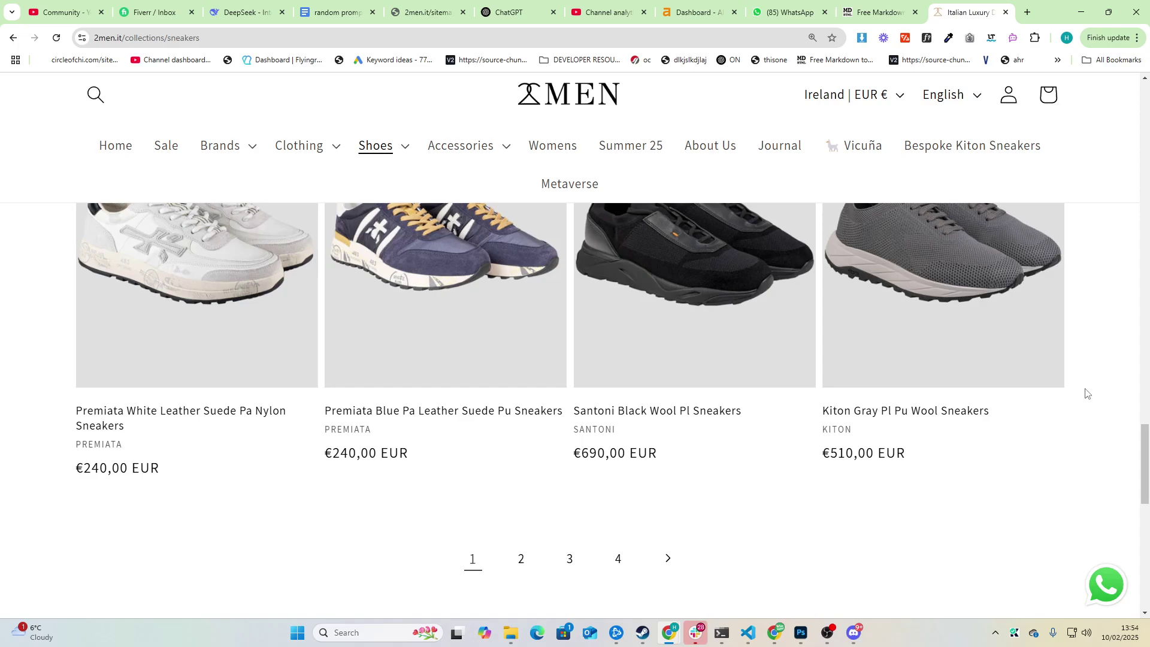
key(ctrl+a)
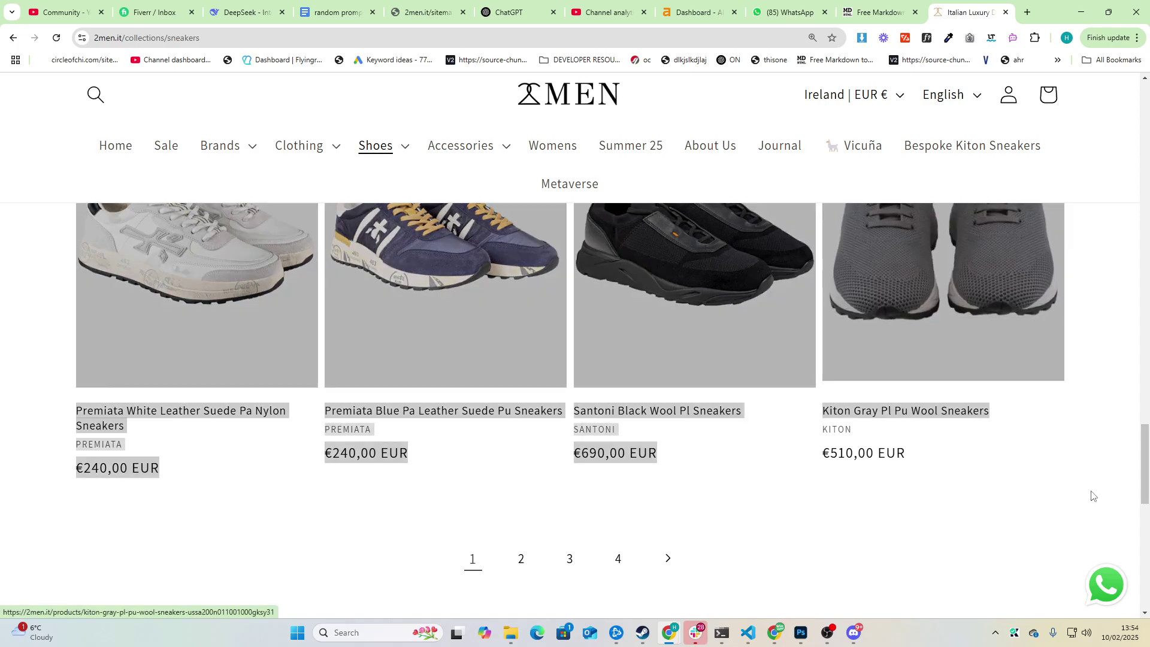
scroll(571, 429, up, 12)
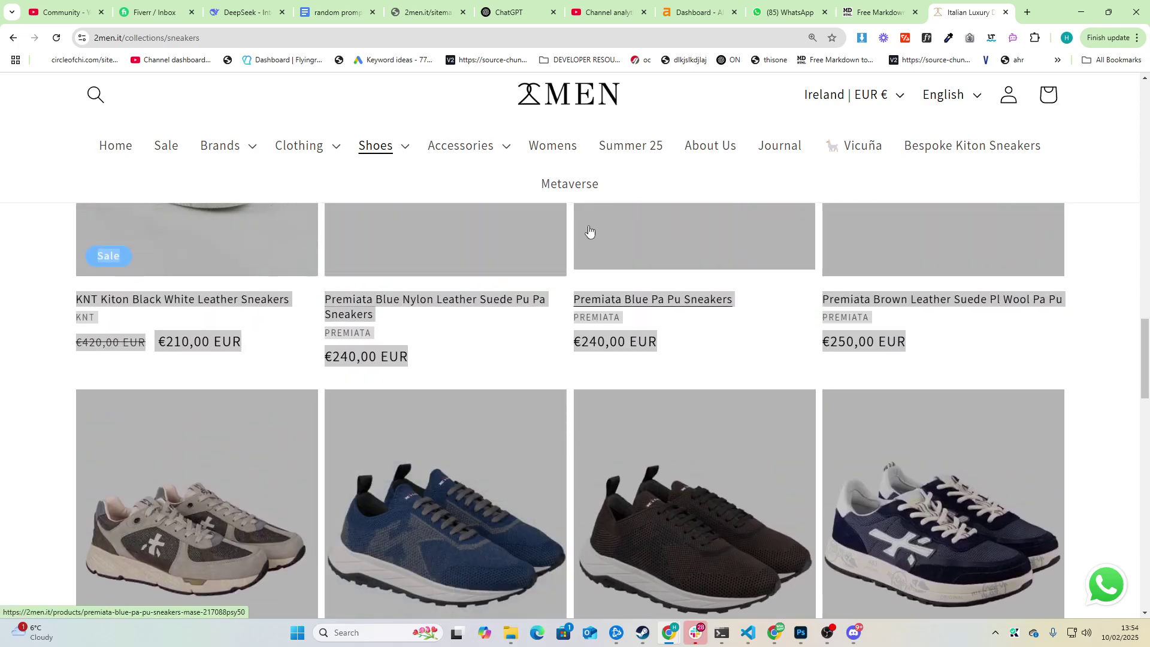
Search 'pastetomarkdown', open the Paste to Markdown converter, and paste in the copied sneaker listings.
click(1027, 13)
text(pastetomarkdow)
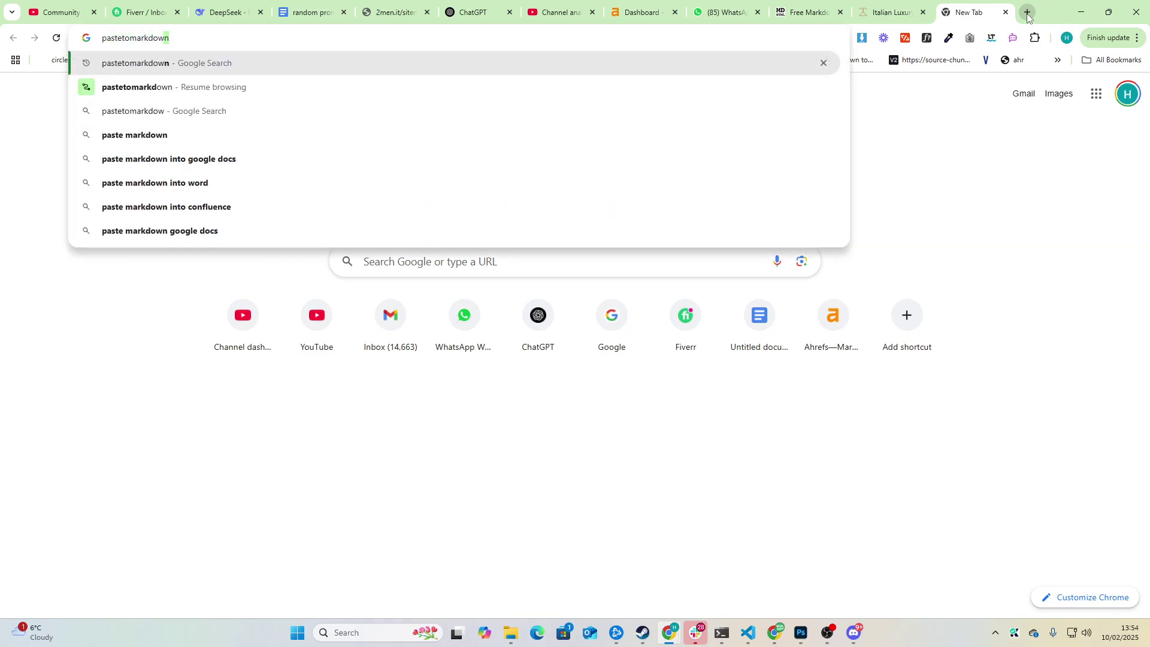
key(Return)
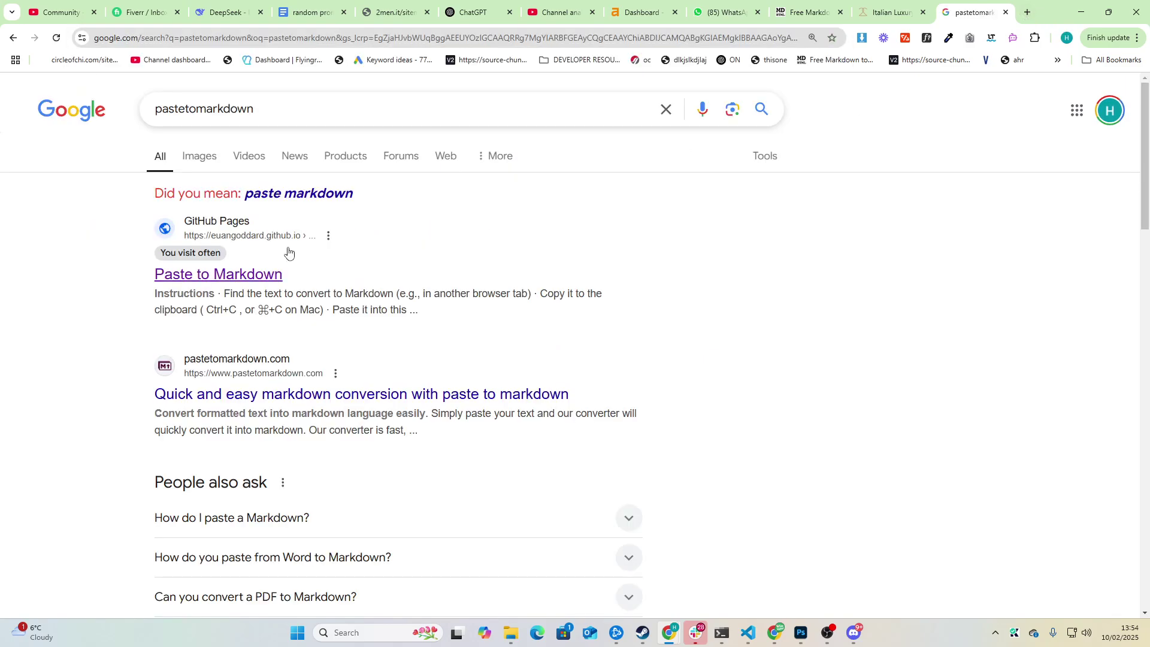
click(246, 279)
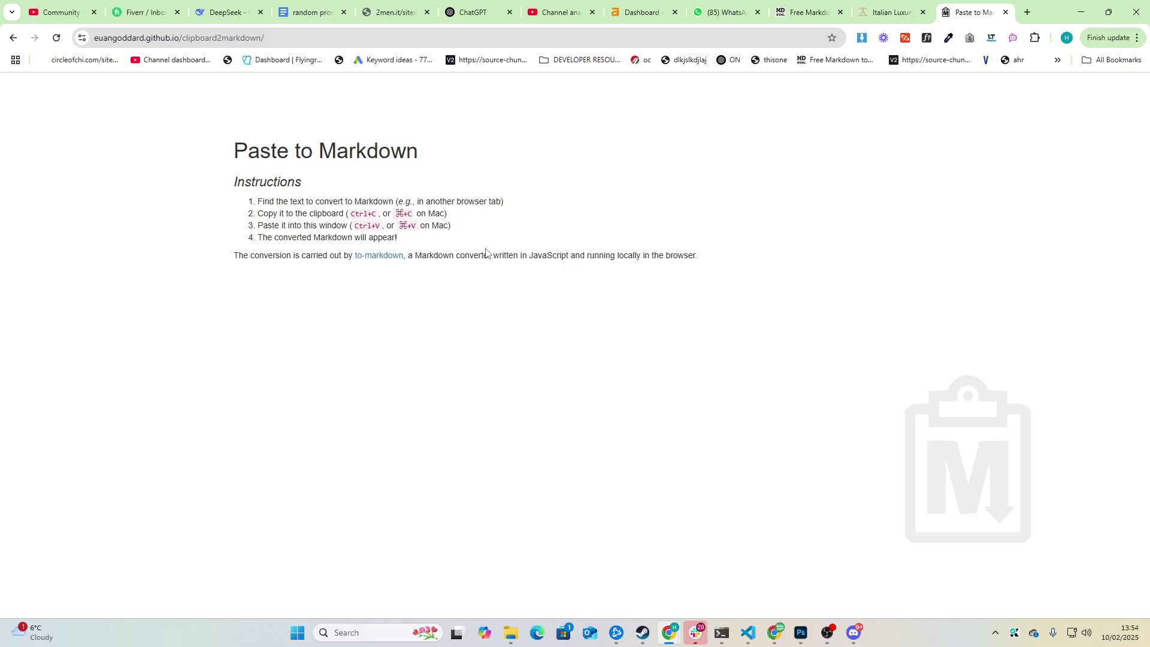
key(ctrl+v)
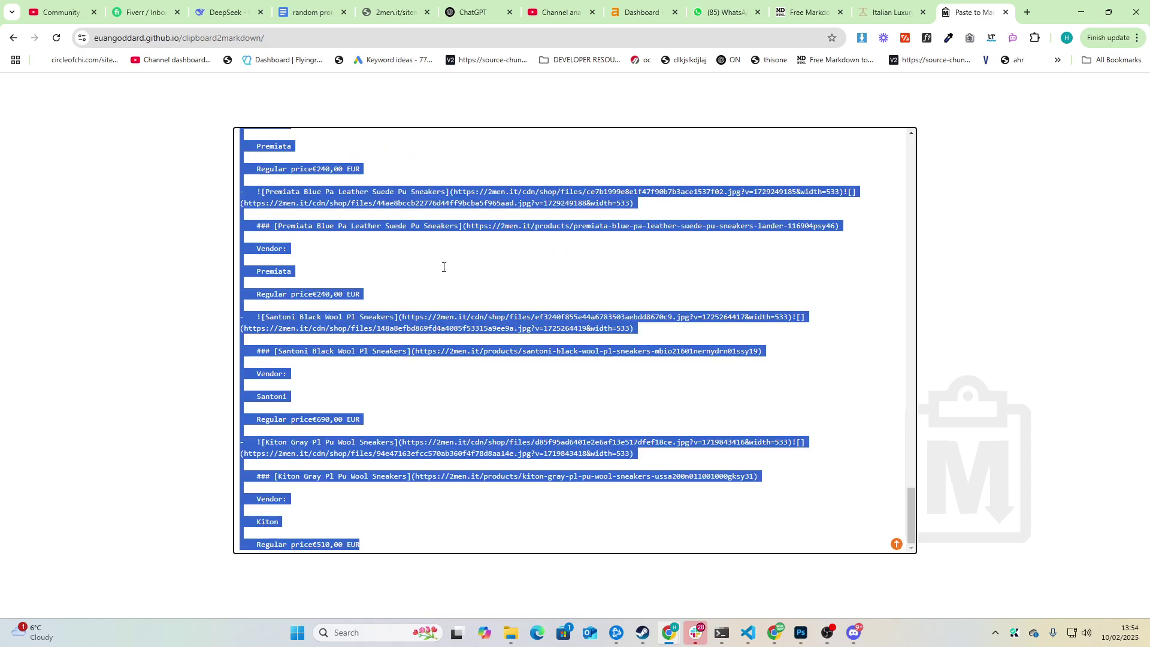
Paste the sneaker Markdown after the <image embeds> entries, ending at Kiton Gray Pl Pu Wool Sneakers, then select all.
click(313, 16)
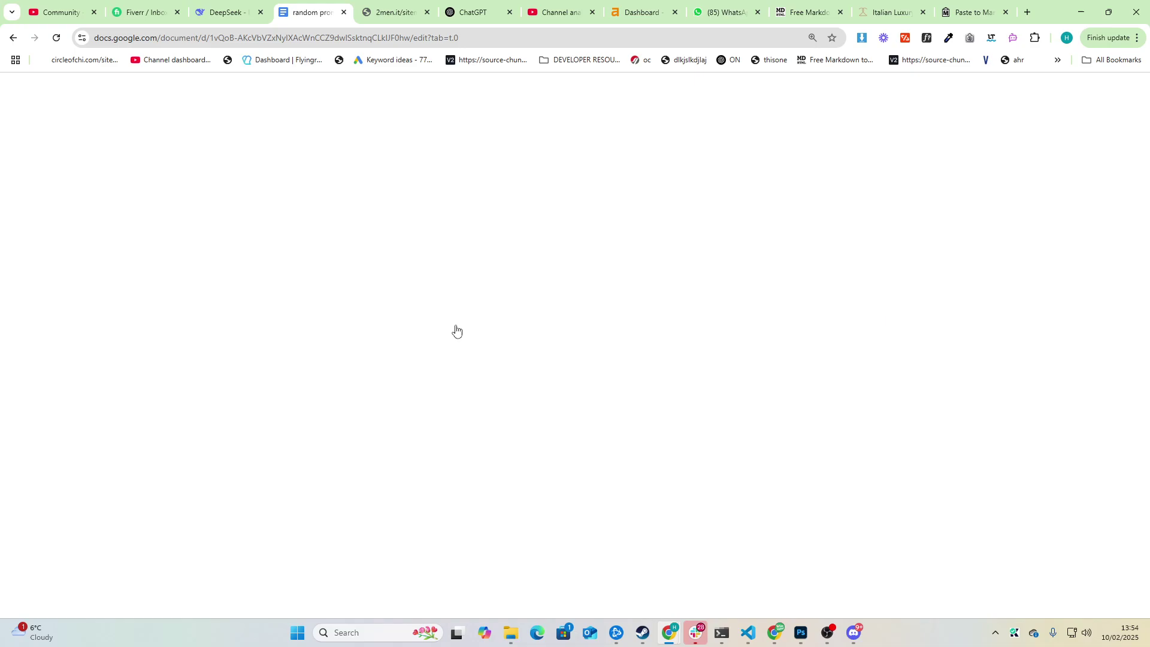
triple_click(252, 339)
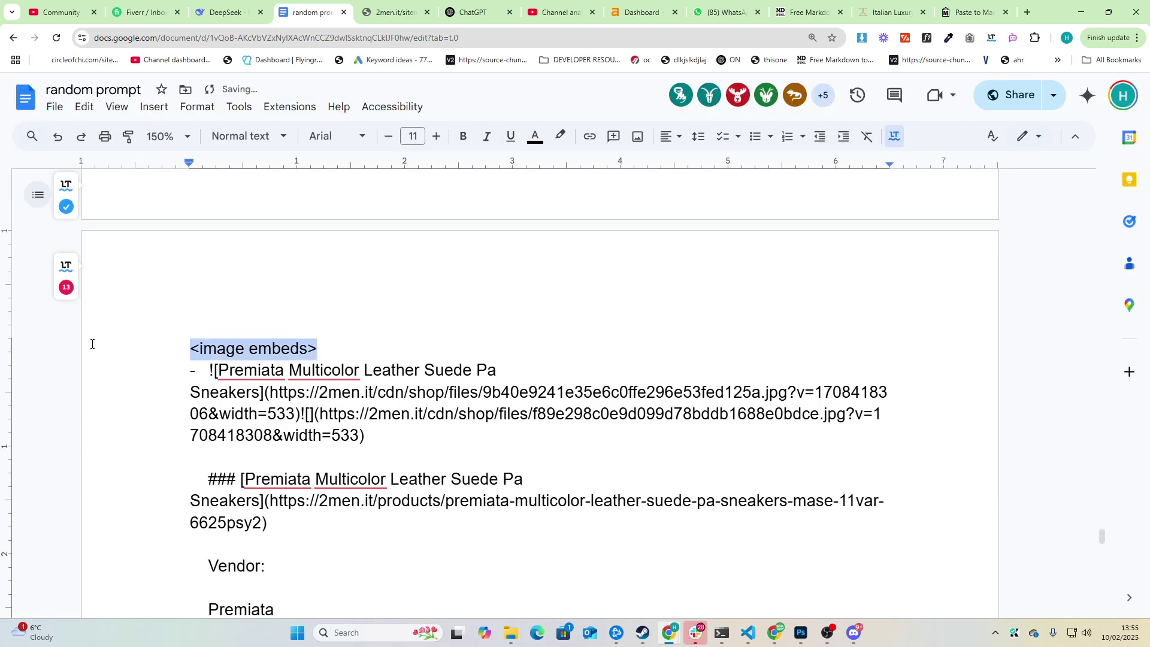
click(195, 370)
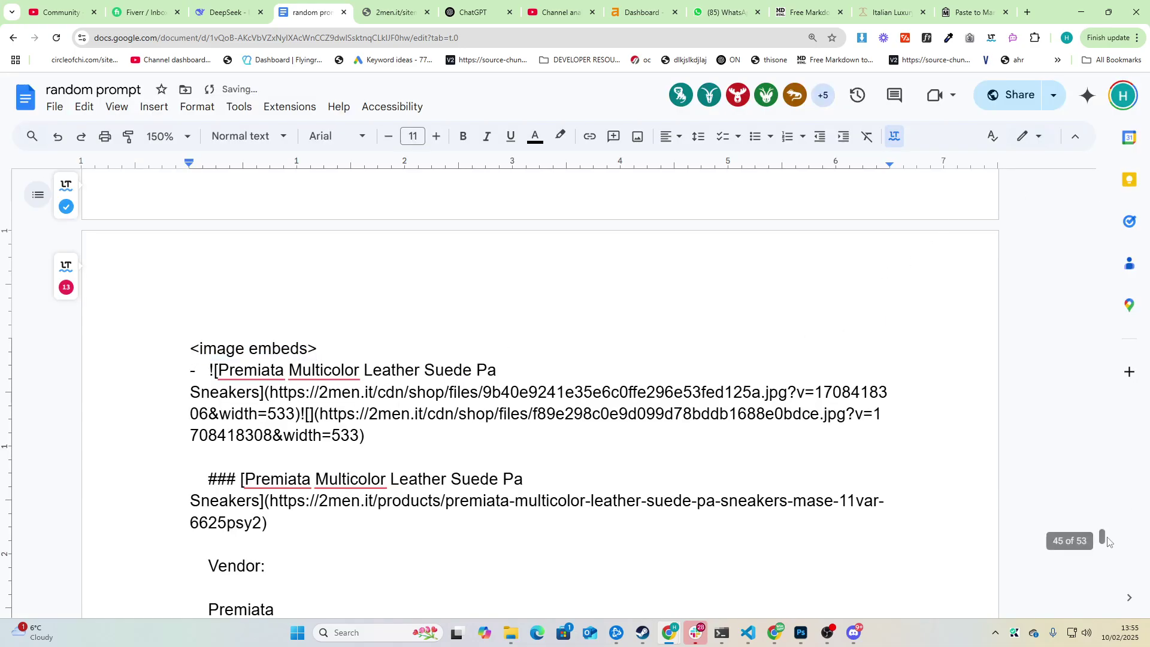
scroll(1102, 465, down, 5)
key(ctrl+End)
text(### [Kiton Gray Pl Pu Wool Sneakers](https://2men.it/products/kiton-gray-pl-pu-wool-sneakers-ussa200n011001000gksy31)  Vendor:  Kiton  Regular price€510,00 EUR  </image embeds> ")
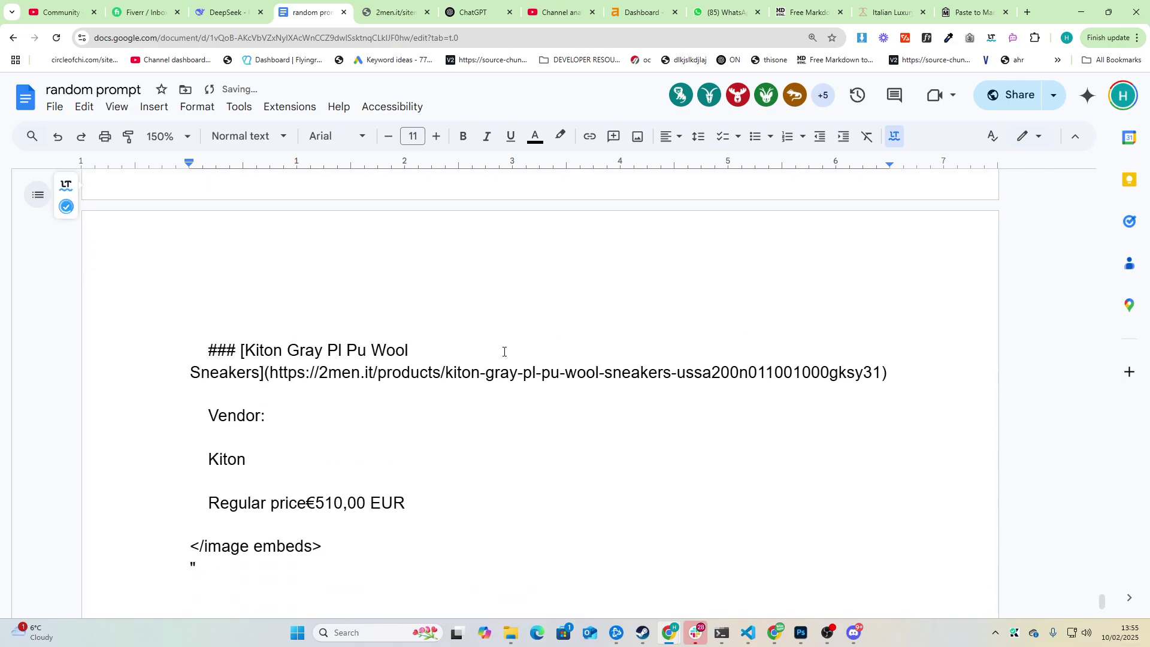
shift+click(381, 409)
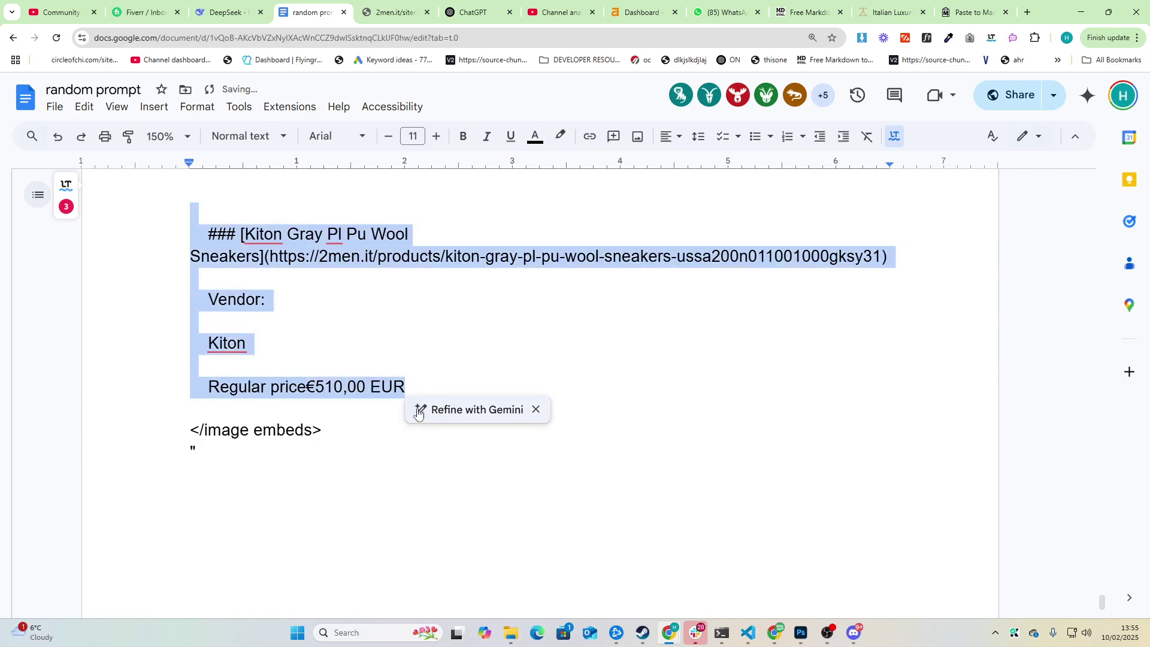
click(367, 444)
key(ctrl+a)
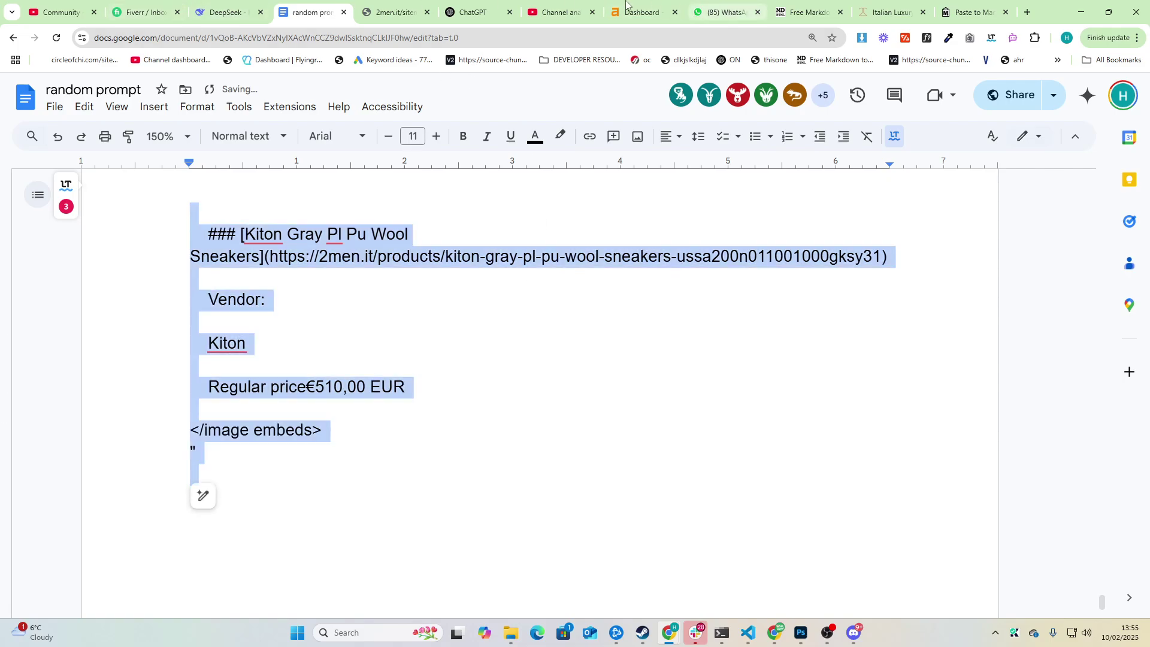
Paste the article prompt into ChatGPT, switch the model to o3-mini-high, and delete the two promo link lines.
click(477, 12)
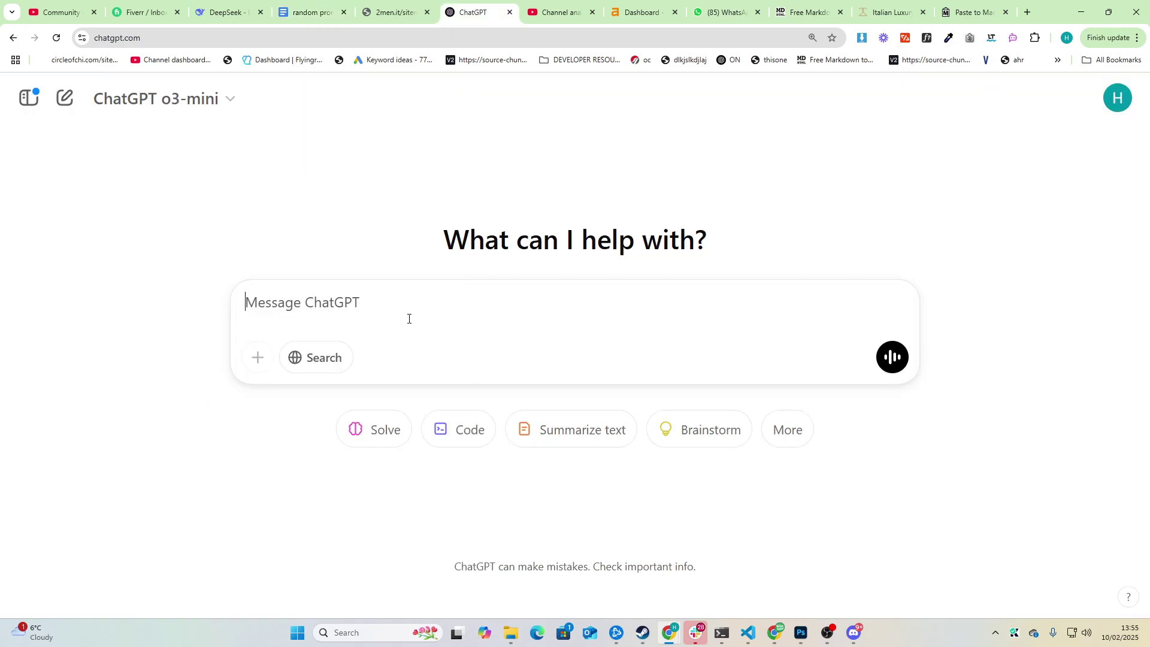
key(ctrl+v)
click(211, 104)
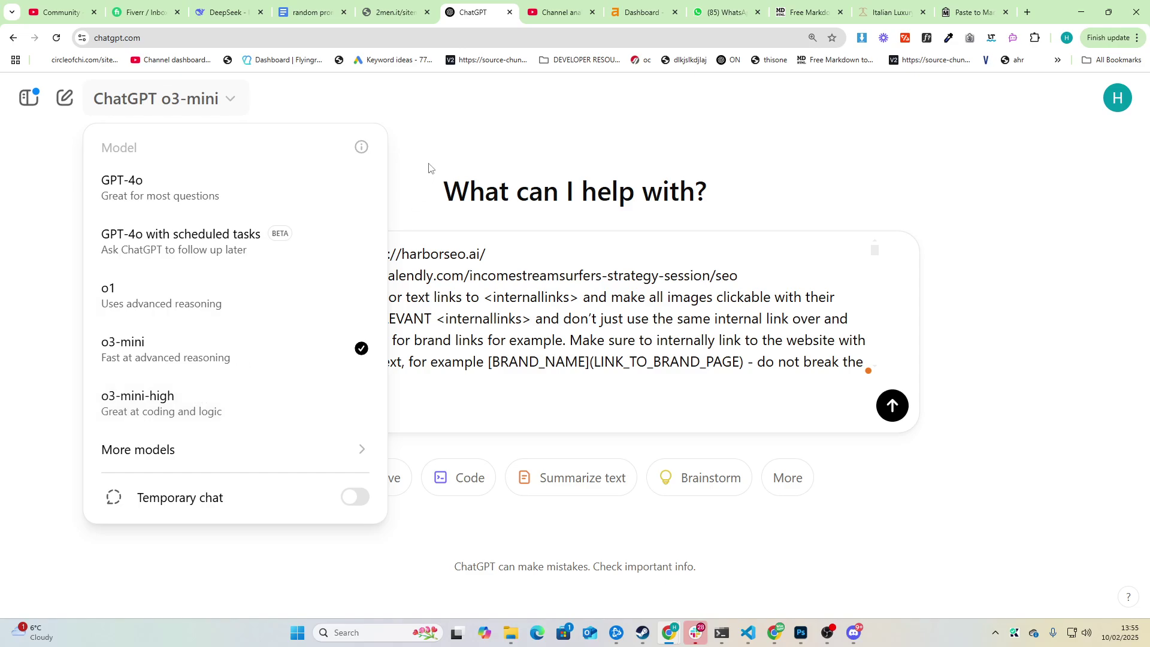
click(264, 416)
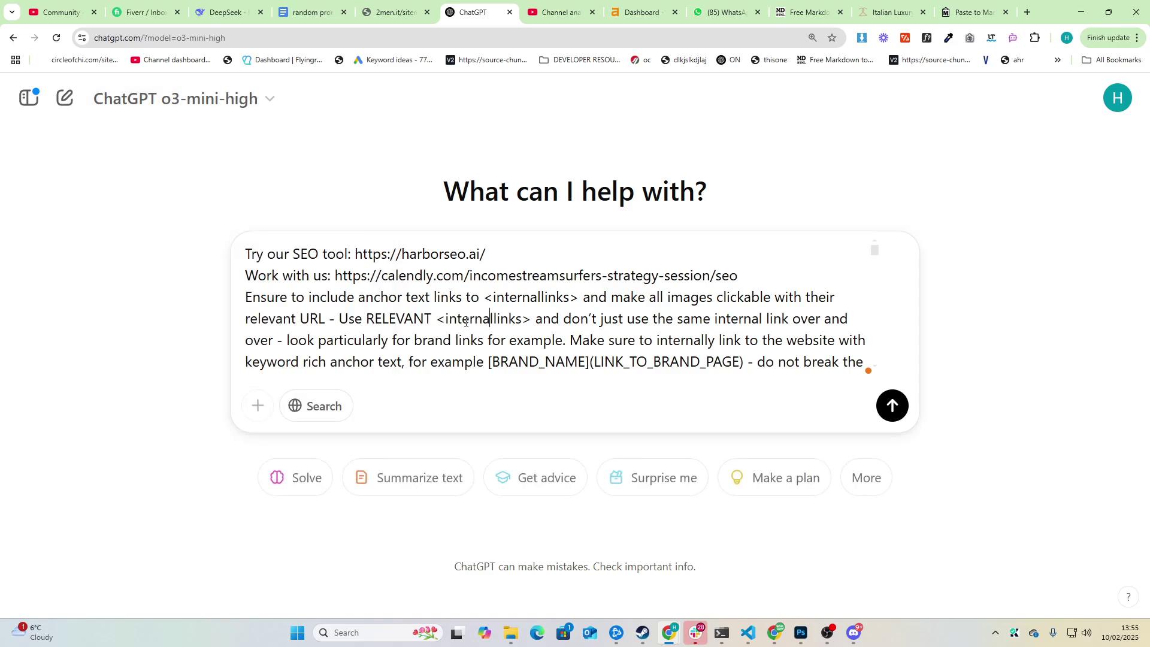
key(ctrl+a)
drag(752, 282, 1, 163)
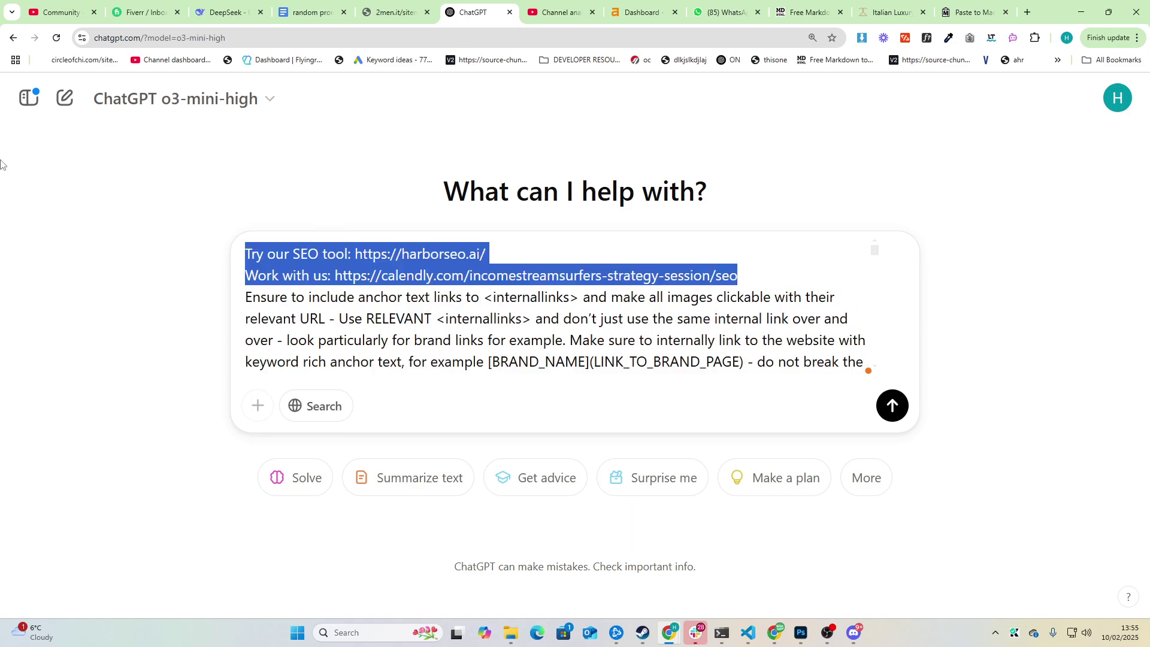
key(BackSpace)
Check the 300-500 words-per-heading requirement, then send the prompt to o3-mini-high.
scroll(501, 345, down, 4)
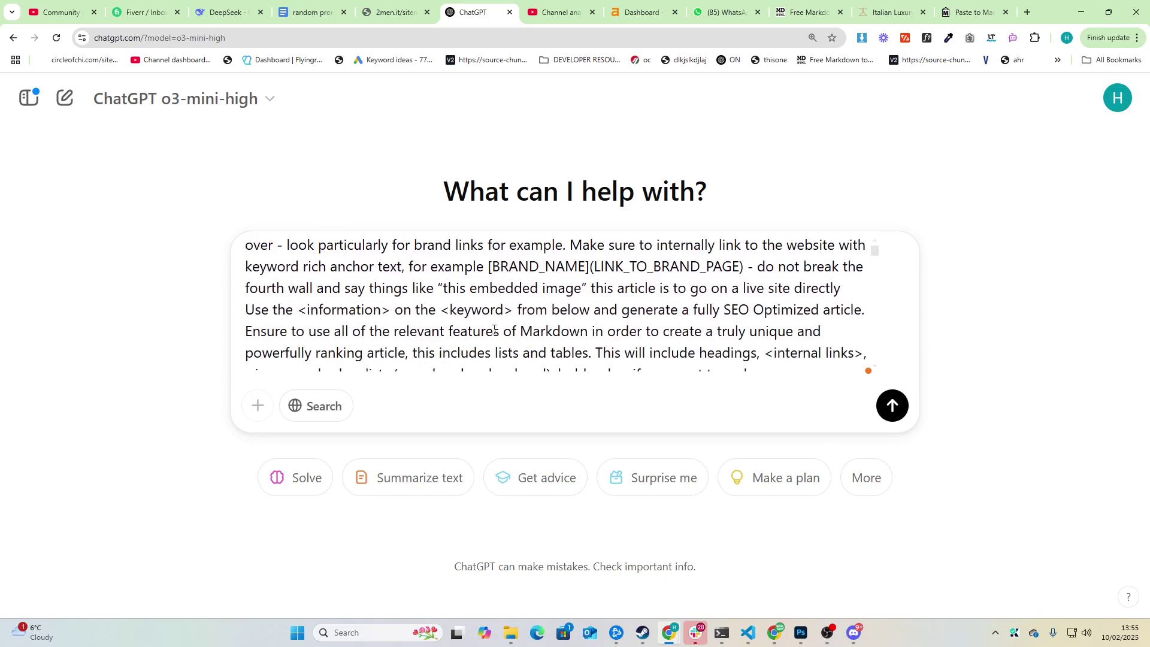
drag(469, 316, 516, 311)
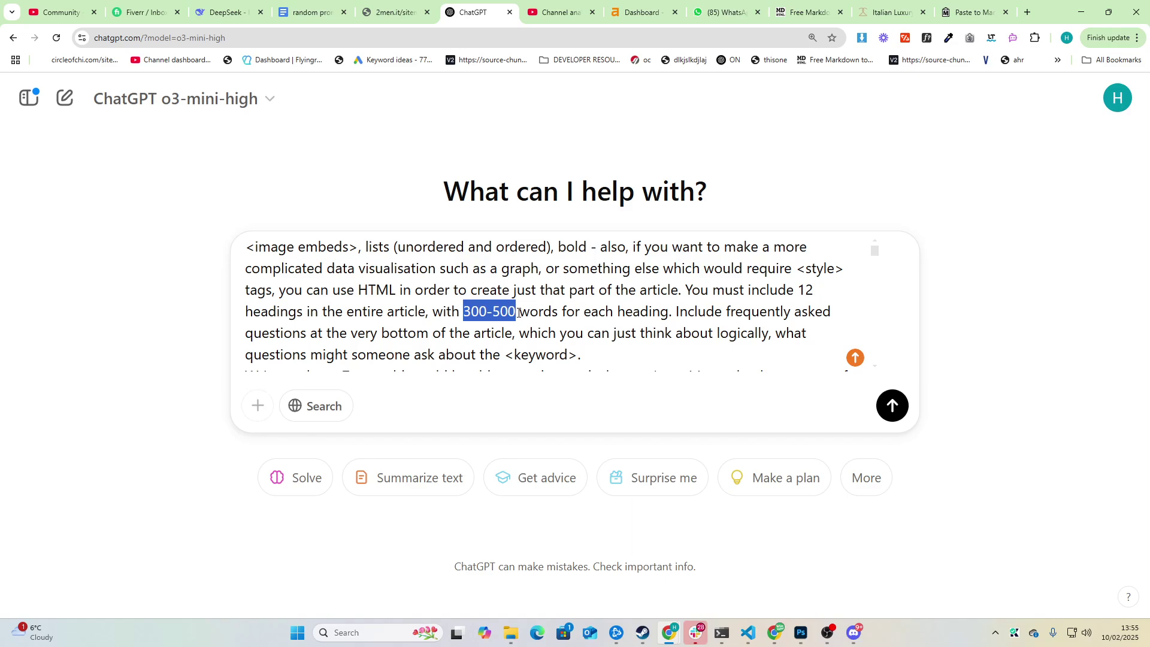
click(518, 312)
scroll(530, 290, up, 8)
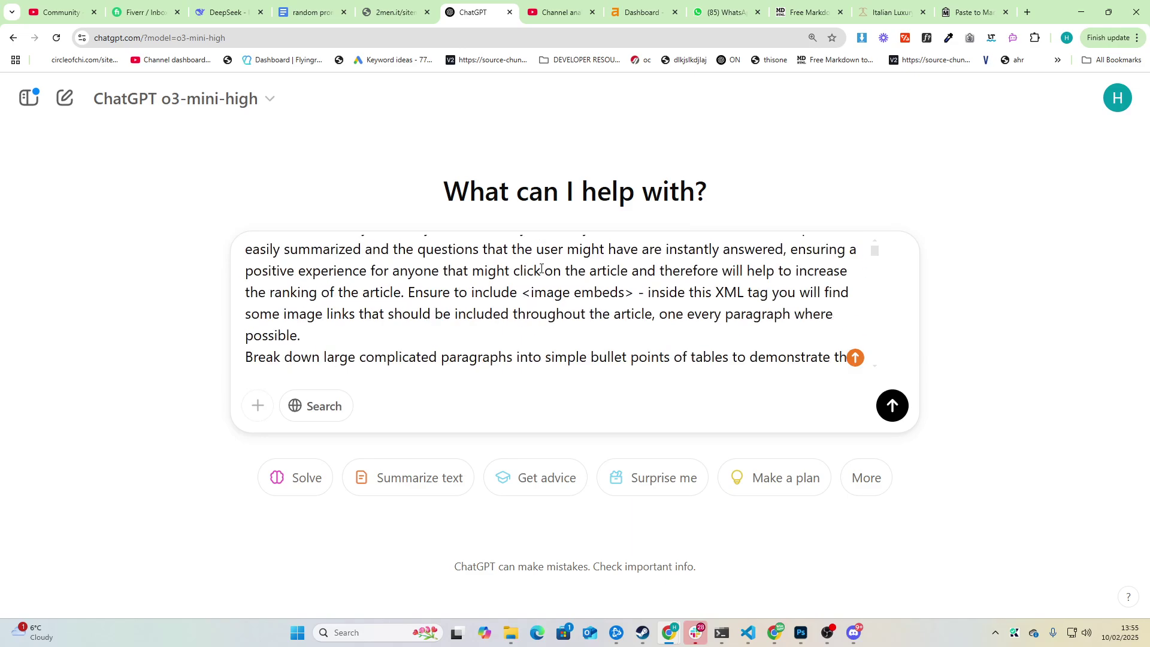
scroll(541, 269, up, 1)
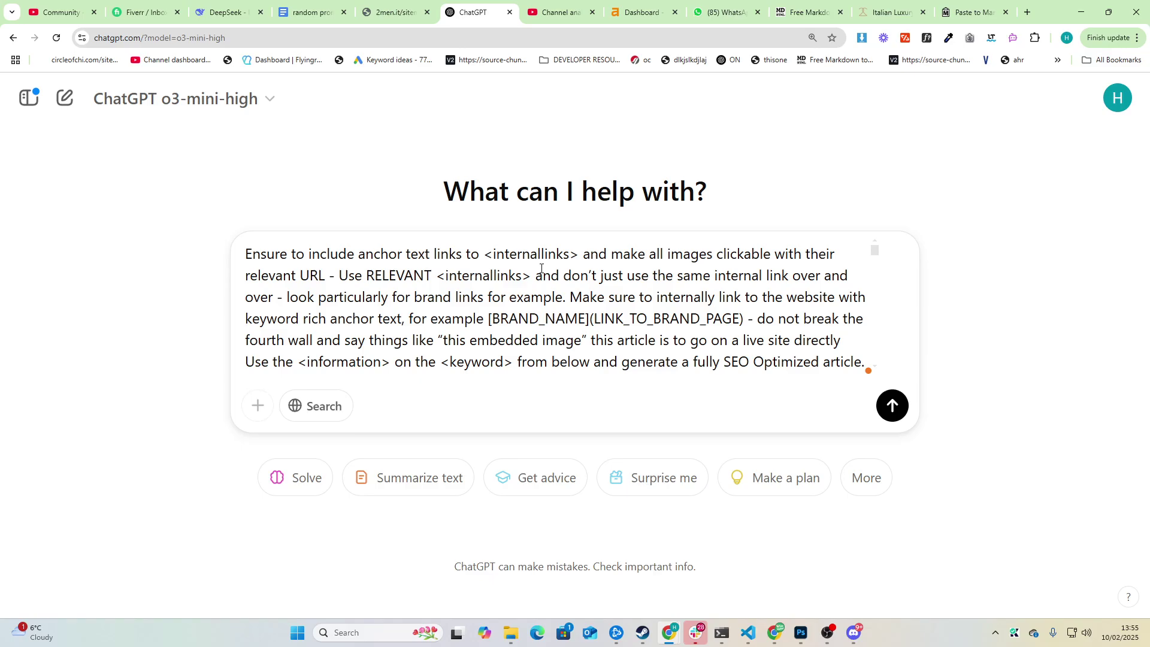
key(Return)
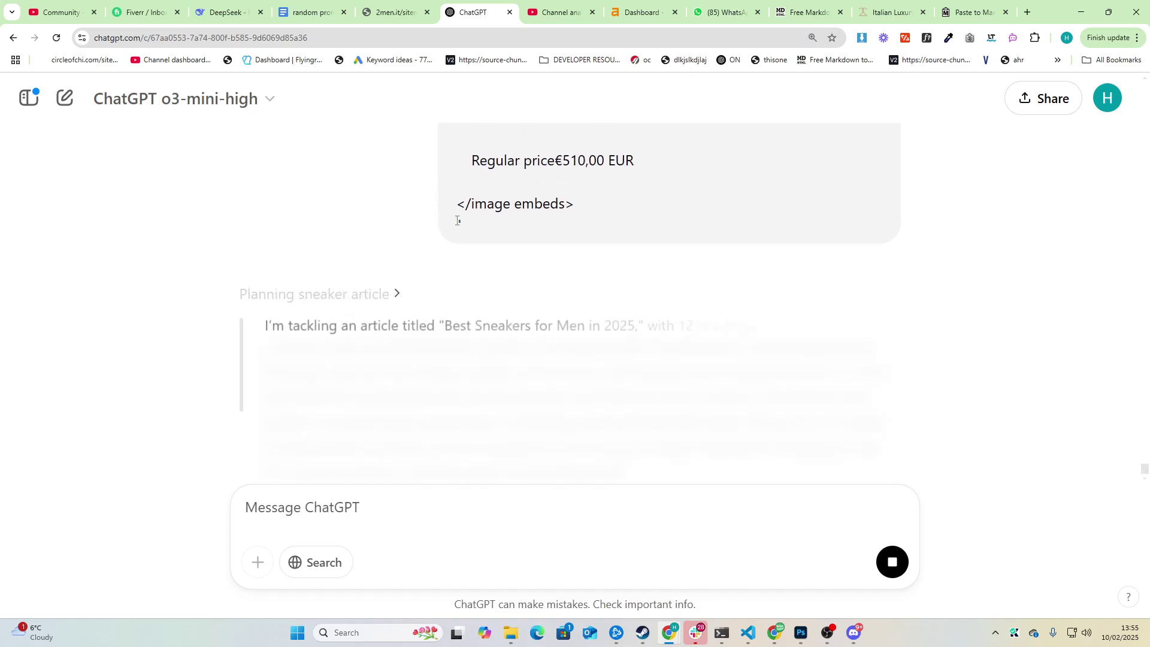
scroll(479, 307, up, 5)
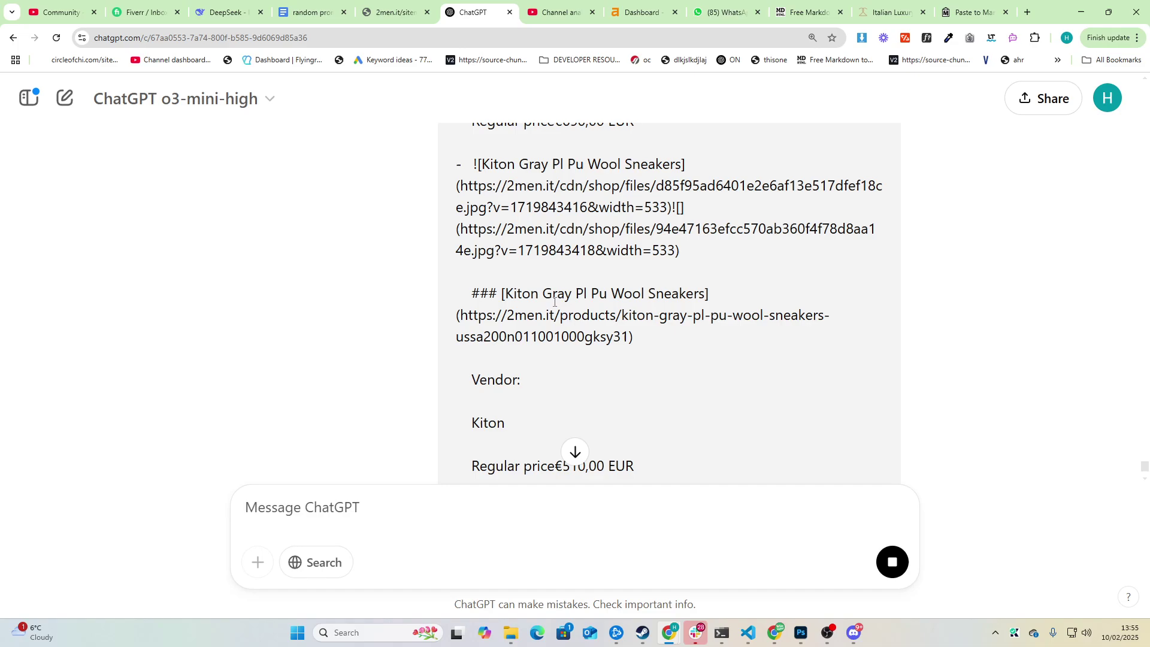
In Calculator, compute 12 × 450 = 5,400 and 12 × 400 = 4,800, then return to ChatGPT.
key(super)
text(calc)
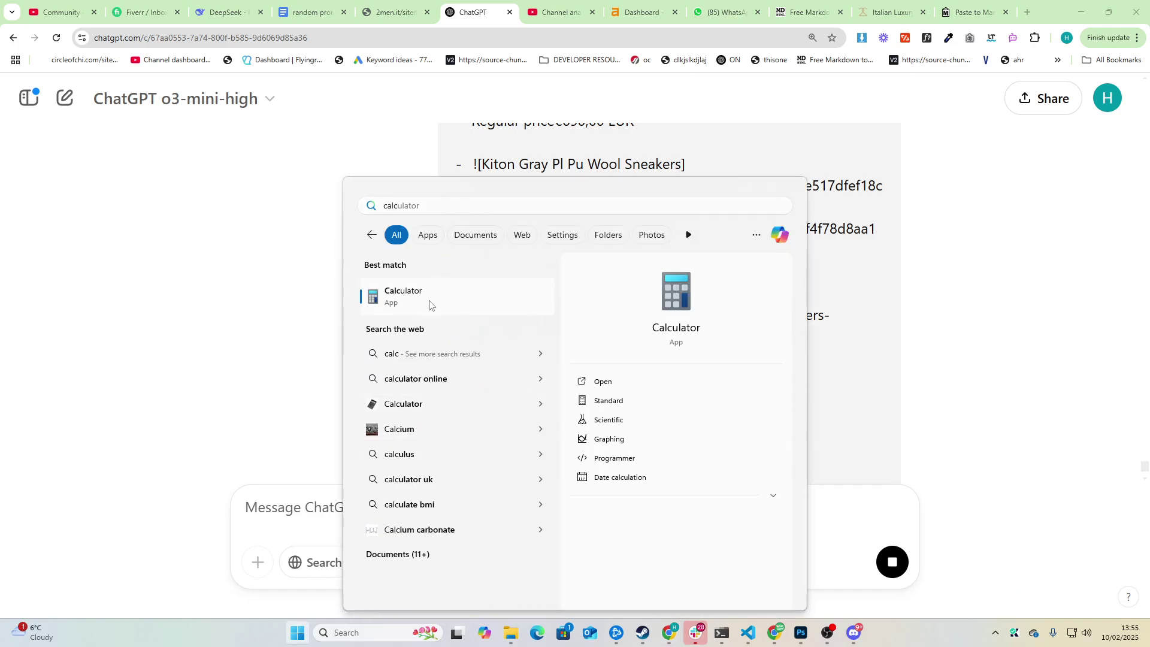
click(429, 305)
text(12 × )
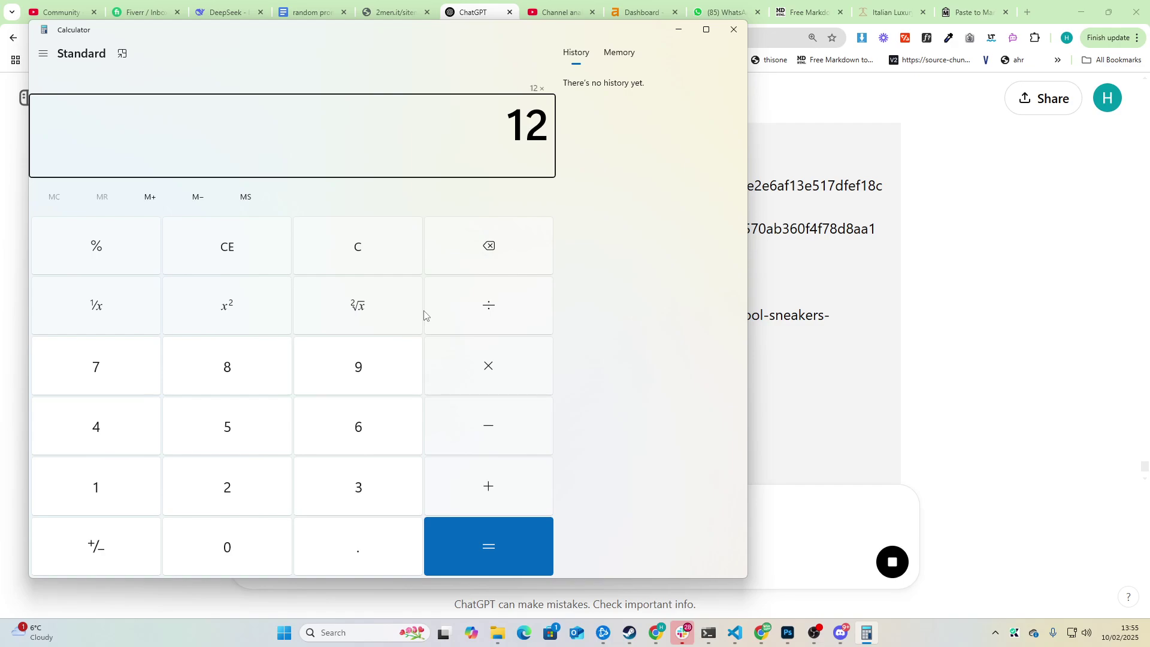
text(450)
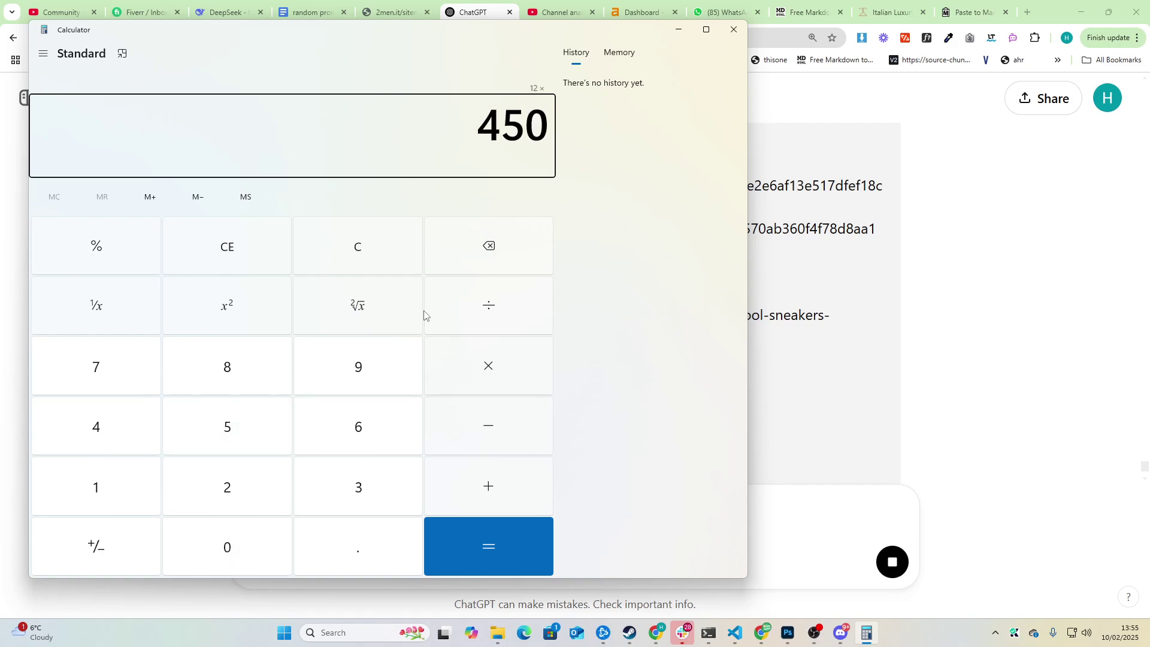
key(Return)
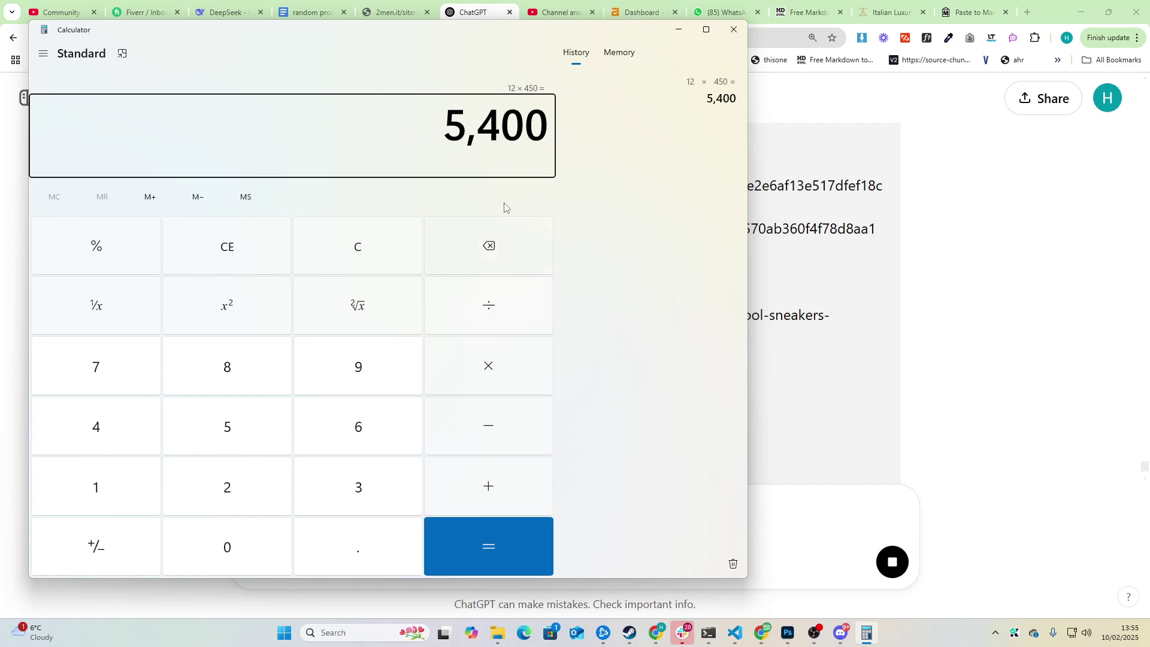
key(Return)
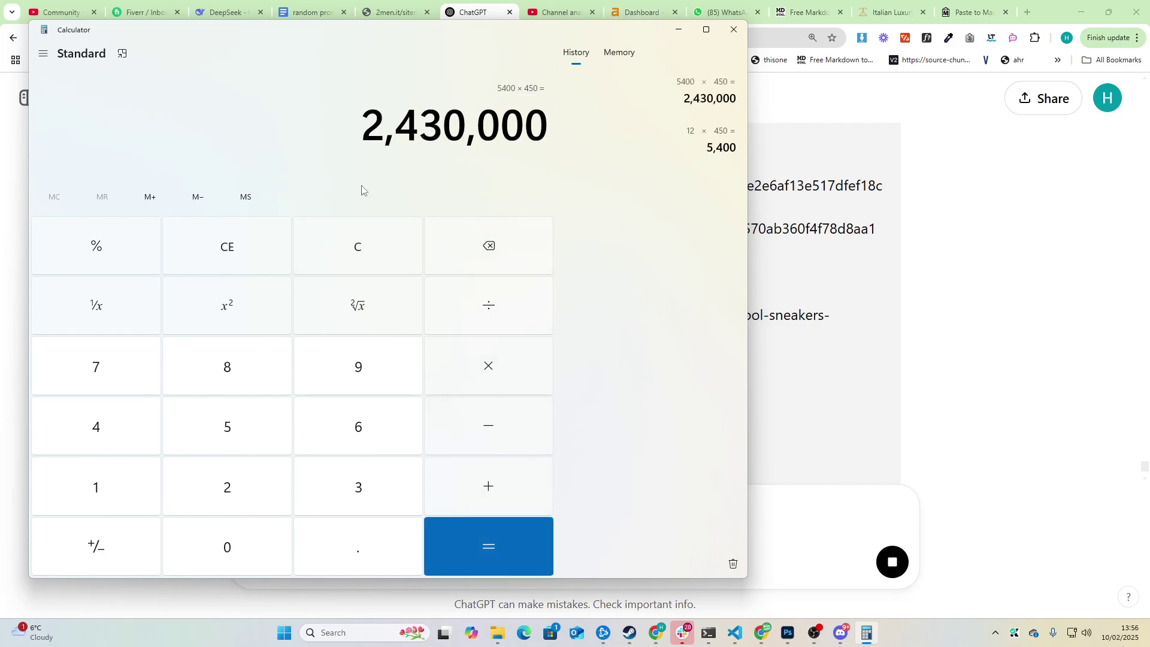
key(Escape)
text(0)
key(Return)
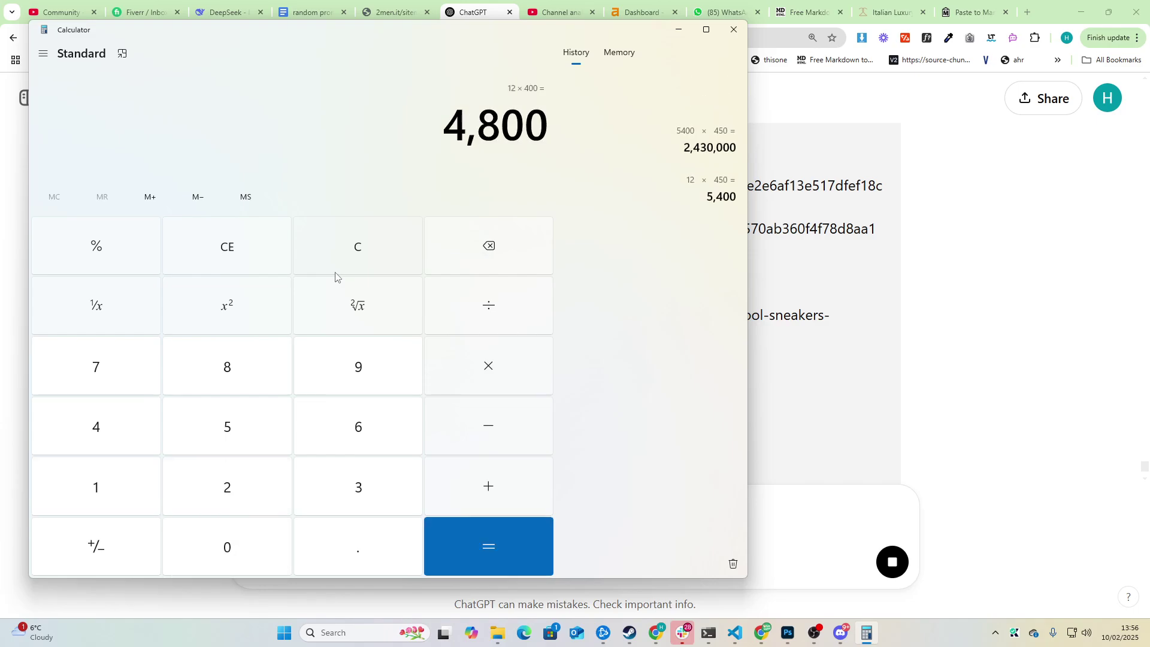
key(alt+Tab)
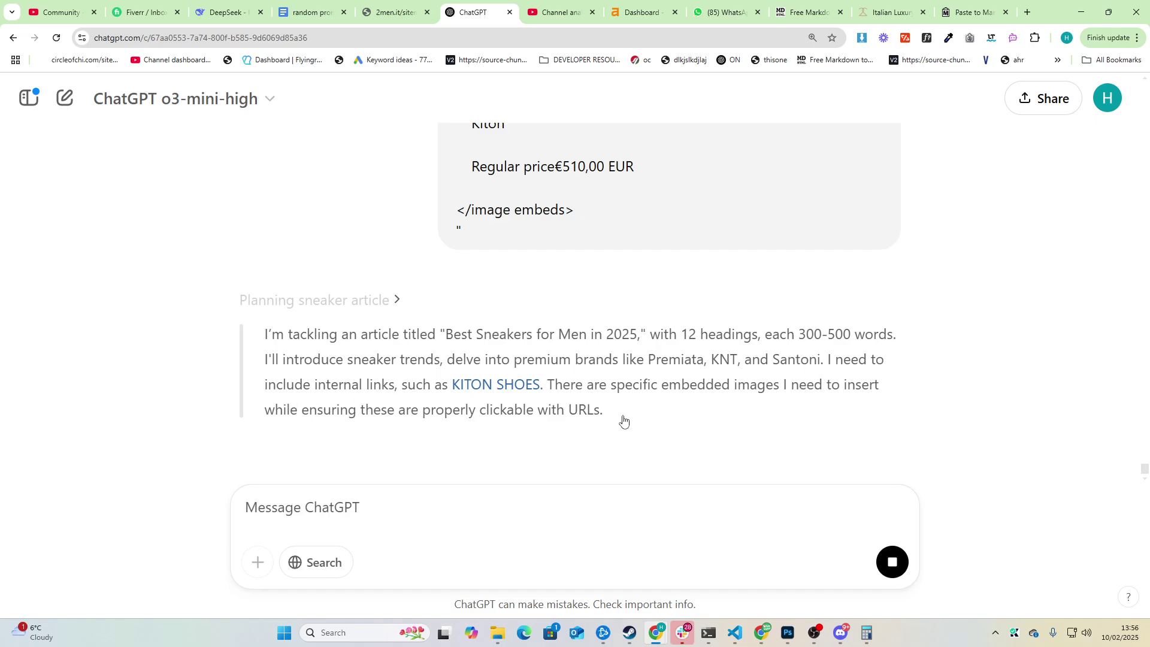
scroll(635, 422, up, 3)
scroll(647, 424, down, 3)
text(`)
key(BackSpace)
Scroll to the top of the prompt to check the calendly link, then bring up the YouTube channel analytics tab.
click(307, 8)
click(1091, 576)
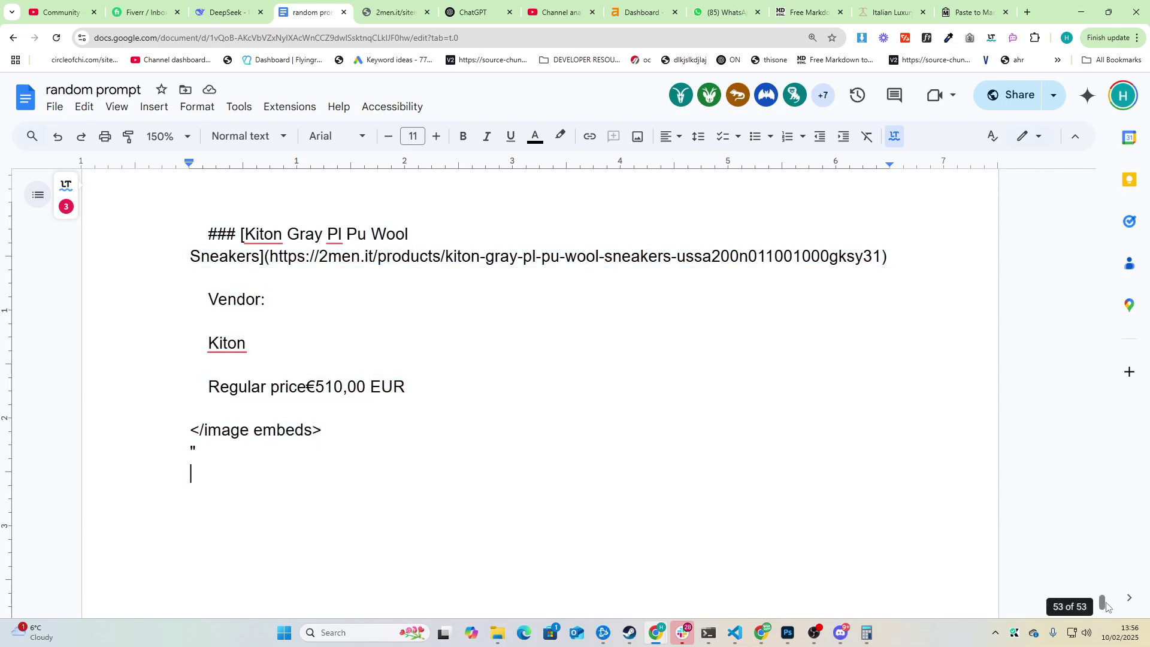
drag(1102, 602, 1102, 179)
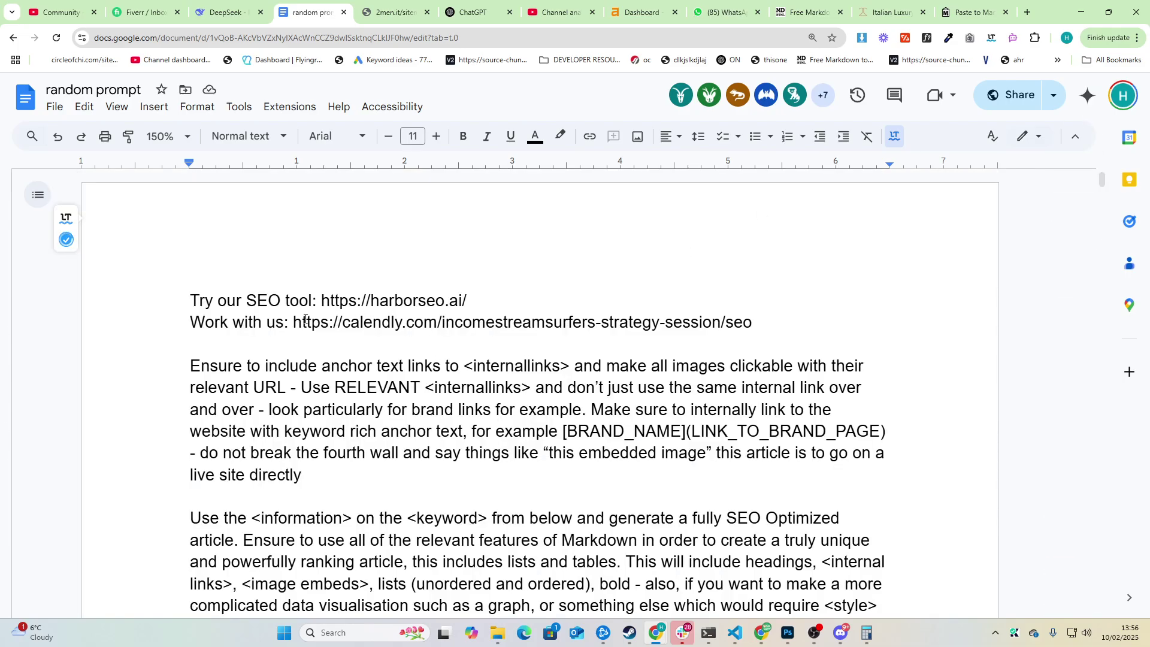
drag(294, 322, 760, 320)
click(811, 318)
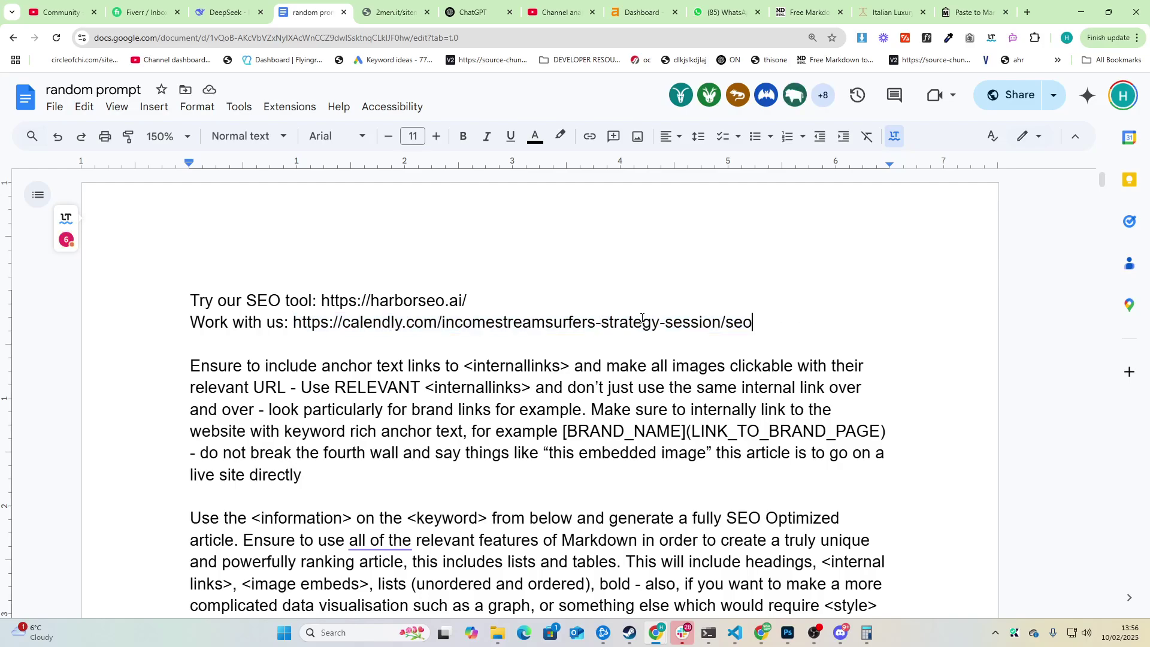
drag(557, 12, 395, 12)
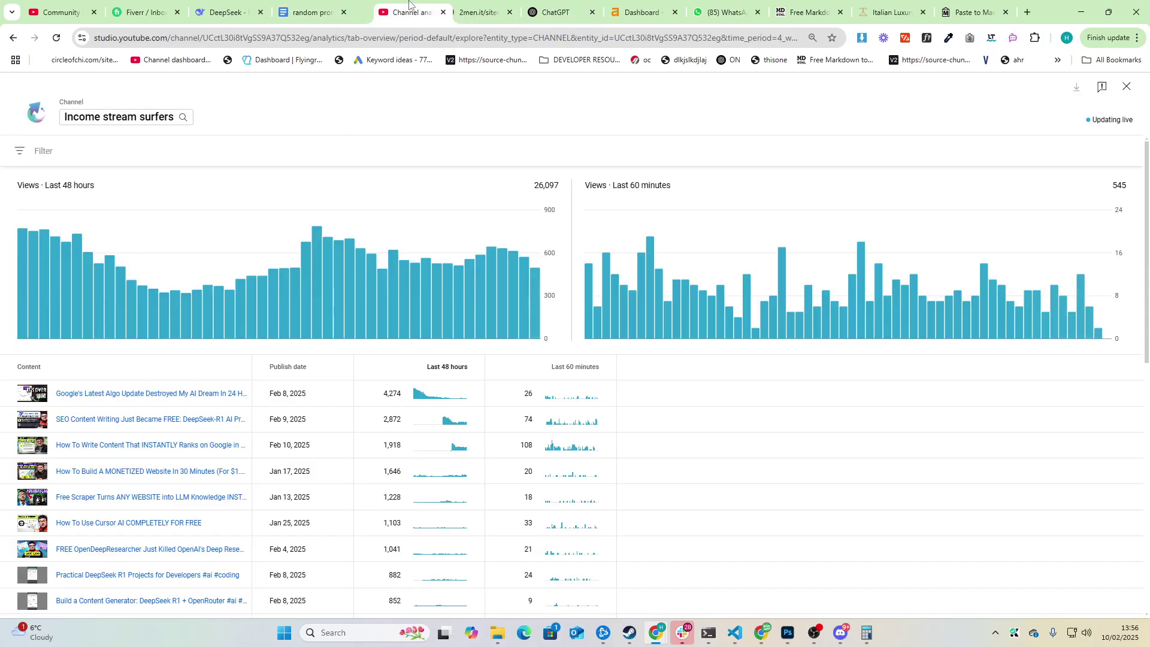
Close the YouTube analytics tab and return to the ChatGPT sneaker article reply.
key(ctrl+w)
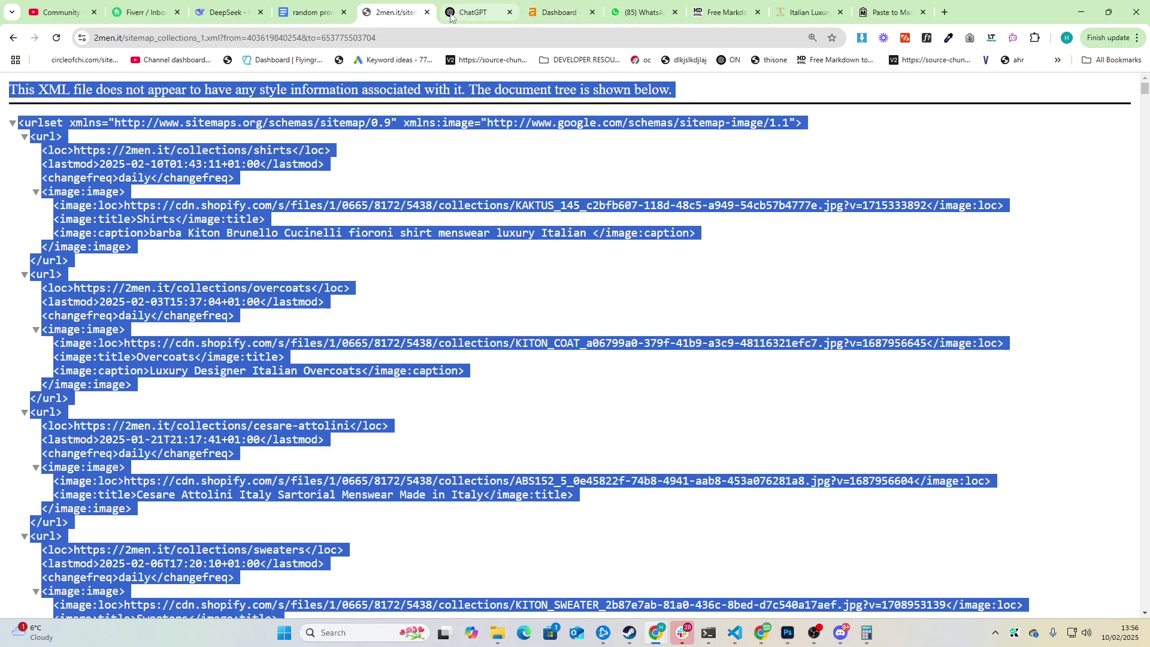
click(457, 4)
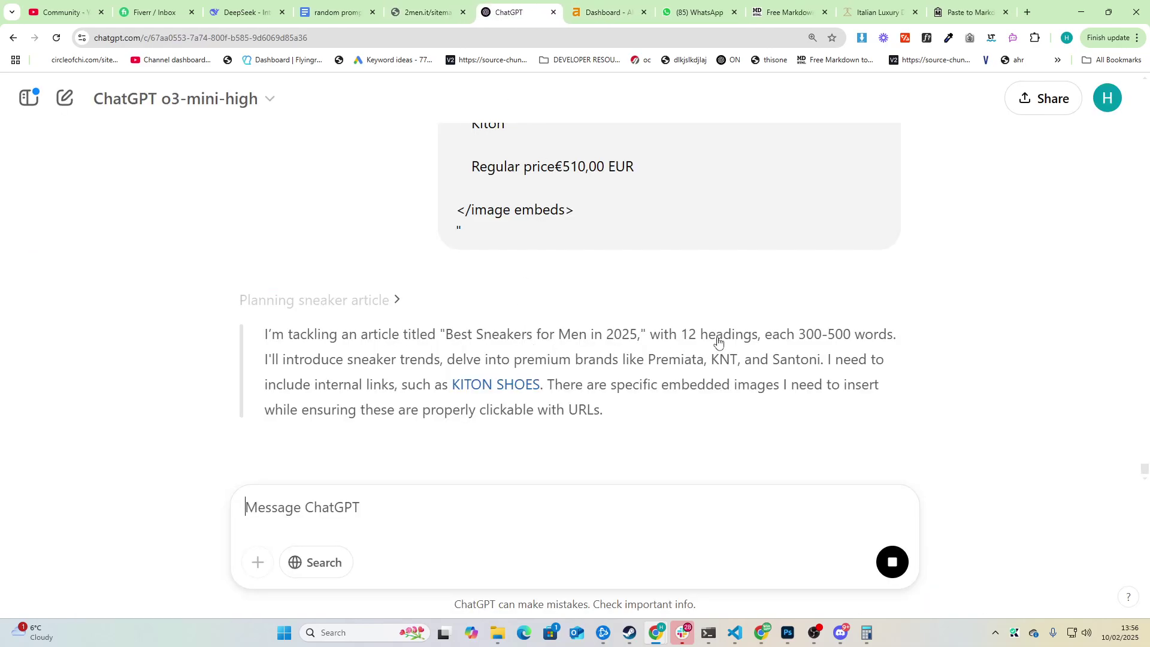
scroll(493, 359, up, 4)
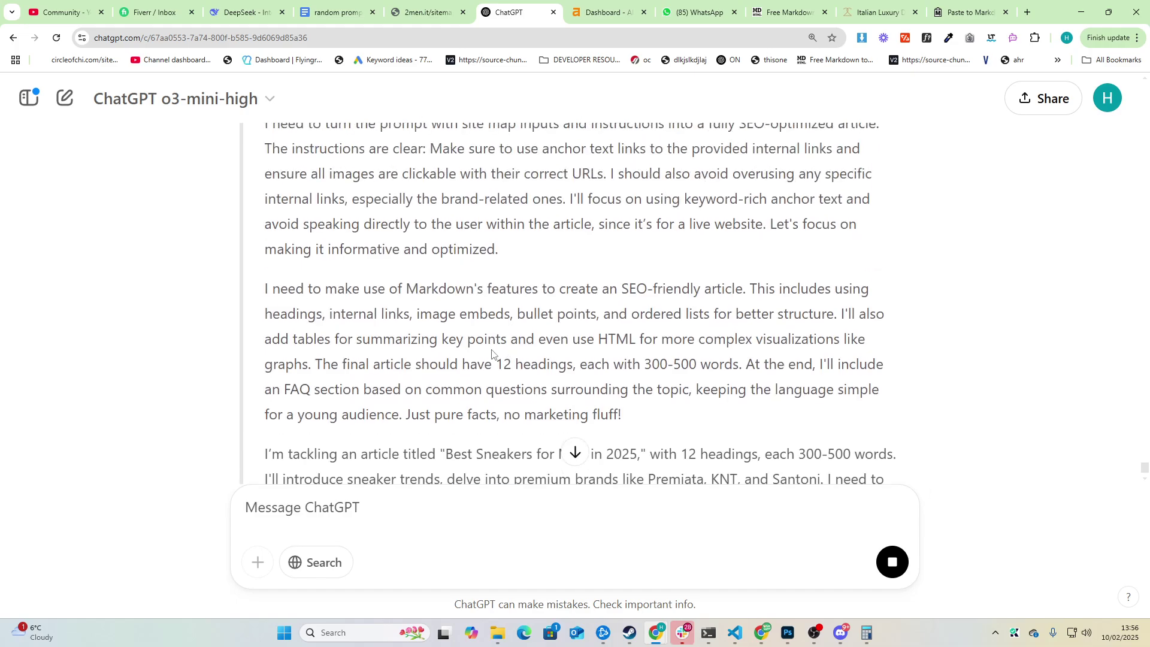
scroll(363, 253, down, 2)
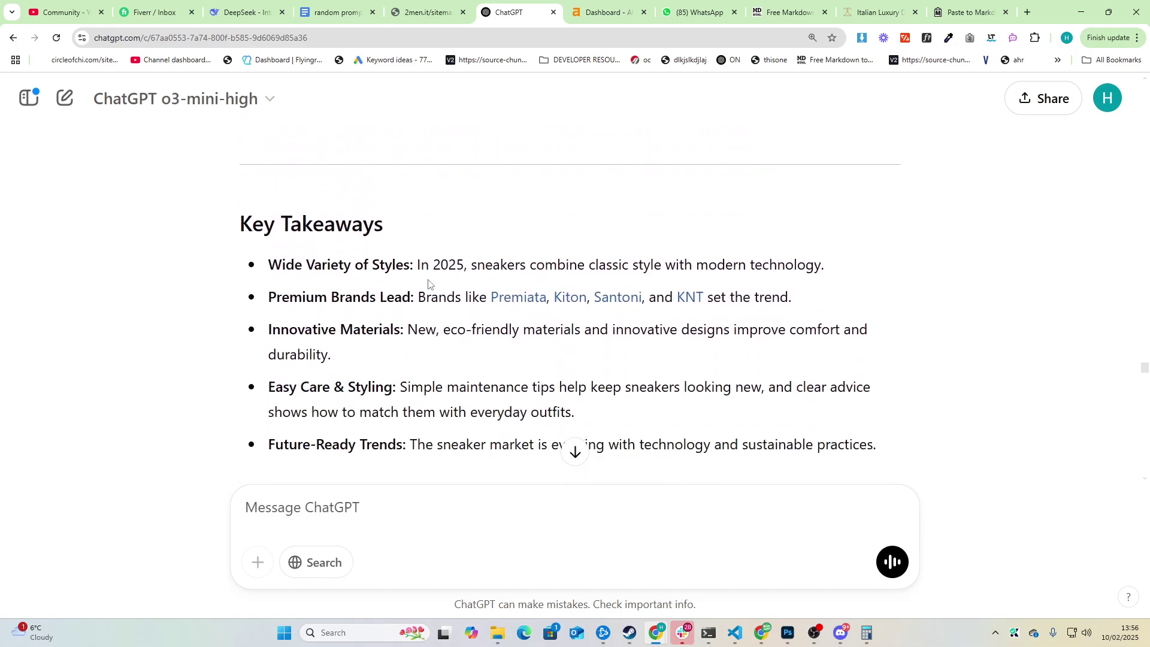
scroll(429, 290, up, 4)
scroll(470, 311, down, 8)
scroll(470, 311, down, 14)
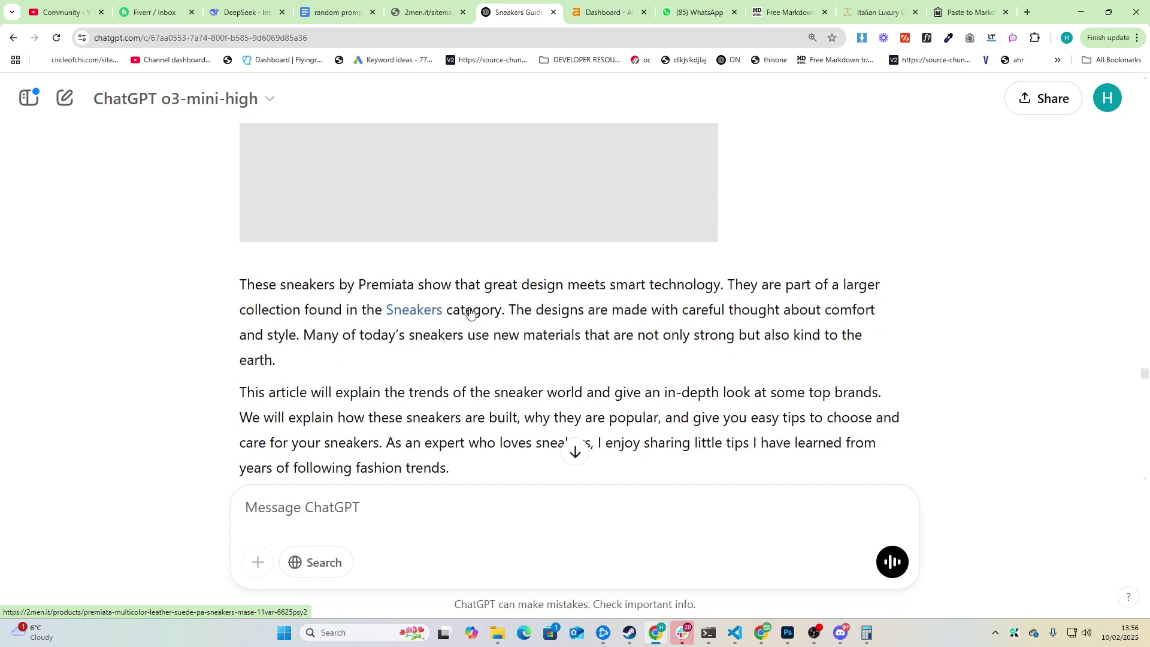
scroll(471, 310, up, 5)
scroll(470, 310, up, 1)
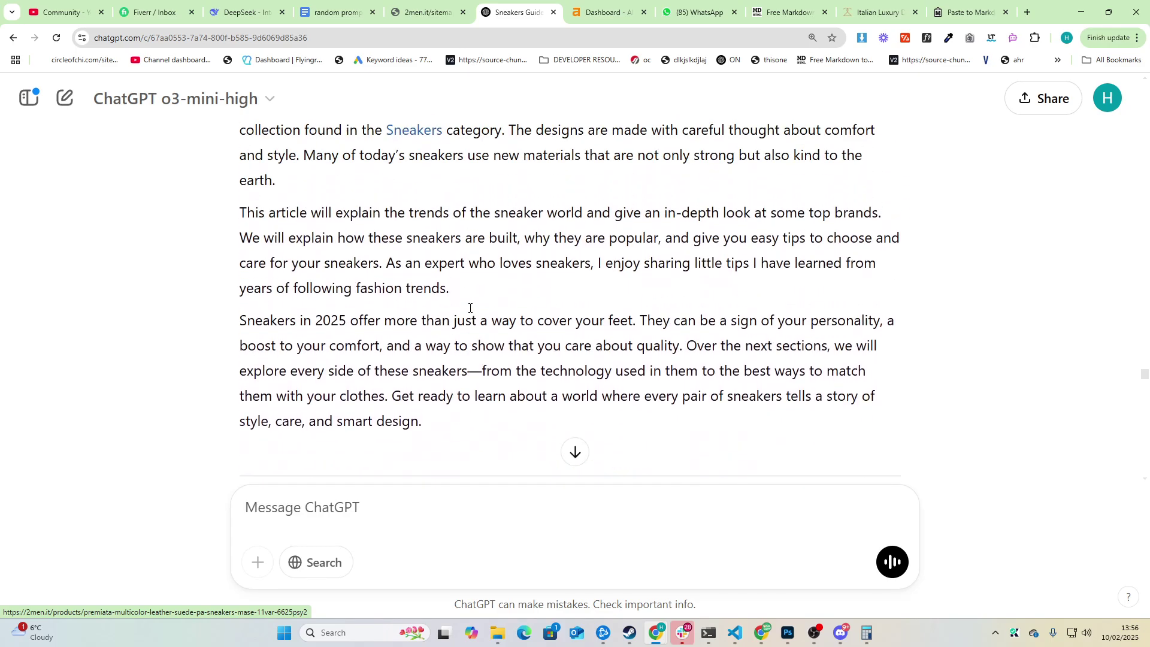
scroll(456, 309, up, 3)
Select the article's paragraphs and the clickable image caption line to inspect them.
drag(240, 284, 321, 359)
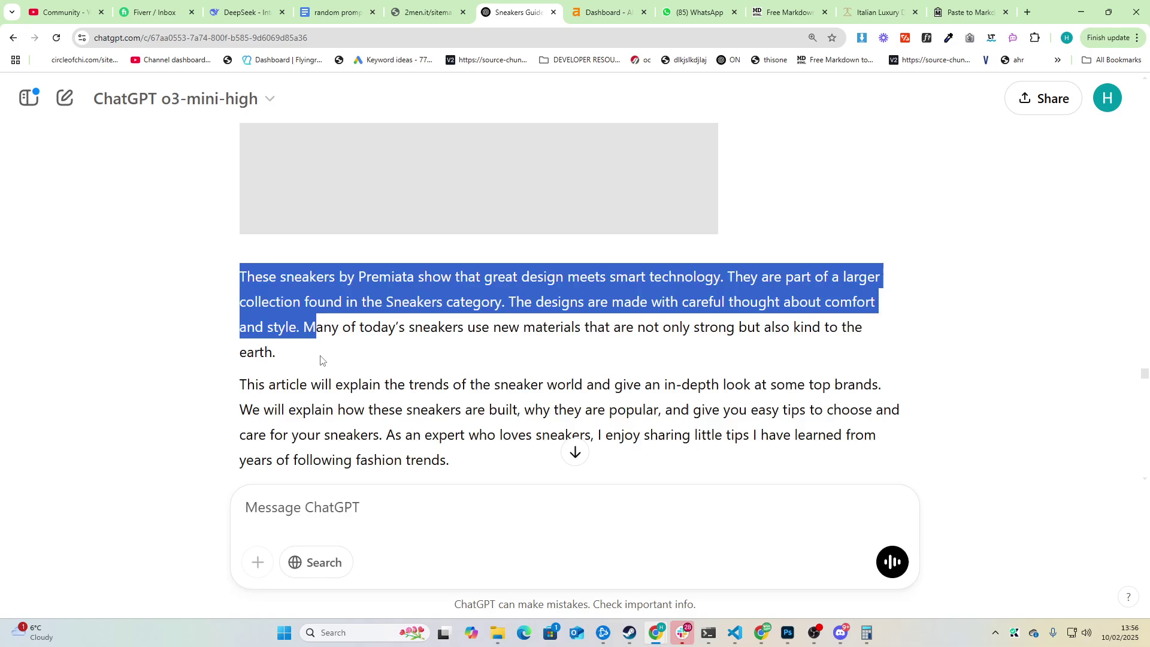
scroll(321, 359, down, 1)
drag(247, 331, 411, 379)
scroll(398, 318, down, 1)
scroll(397, 318, down, 2)
drag(264, 261, 506, 336)
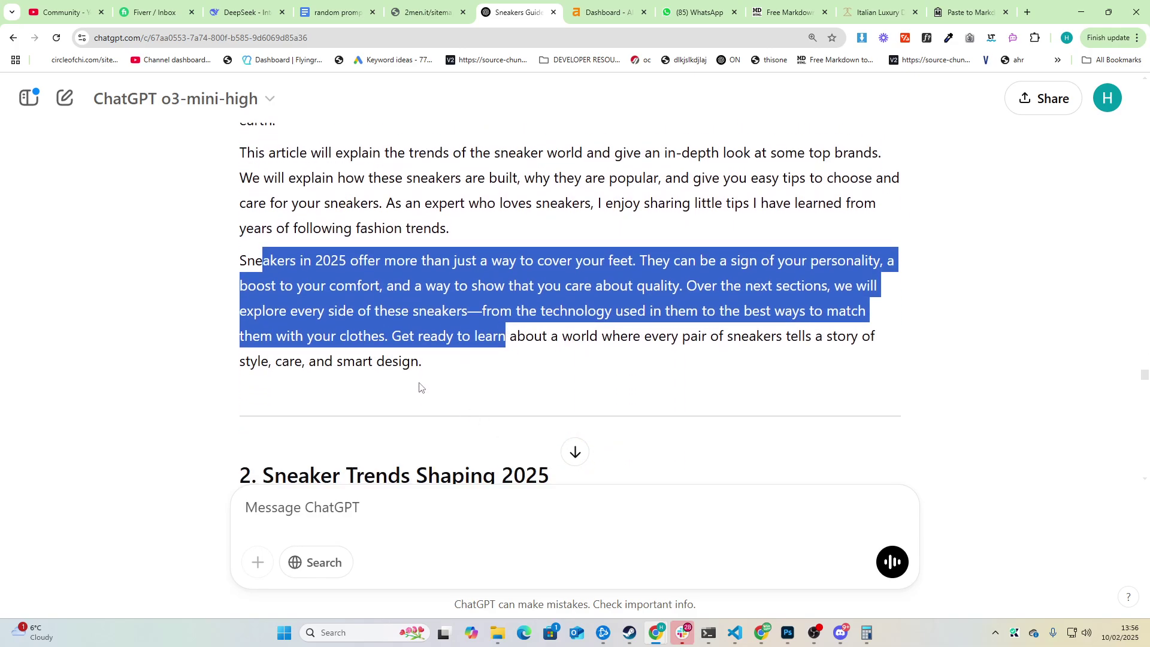
click(466, 375)
scroll(462, 376, down, 5)
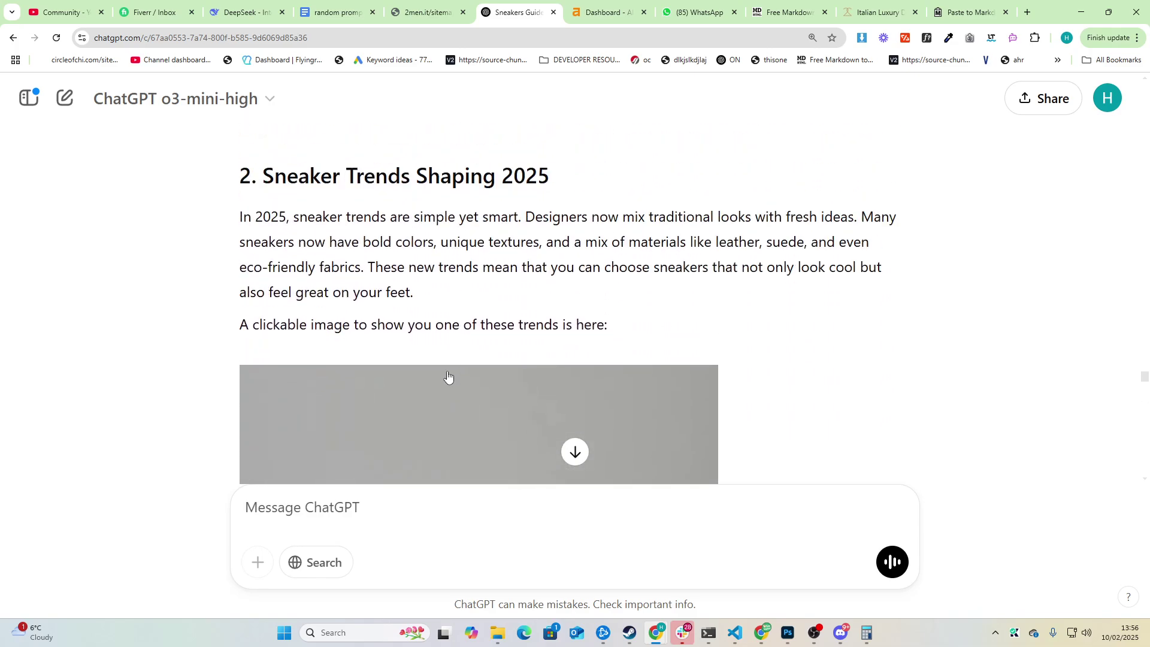
drag(220, 329, 620, 332)
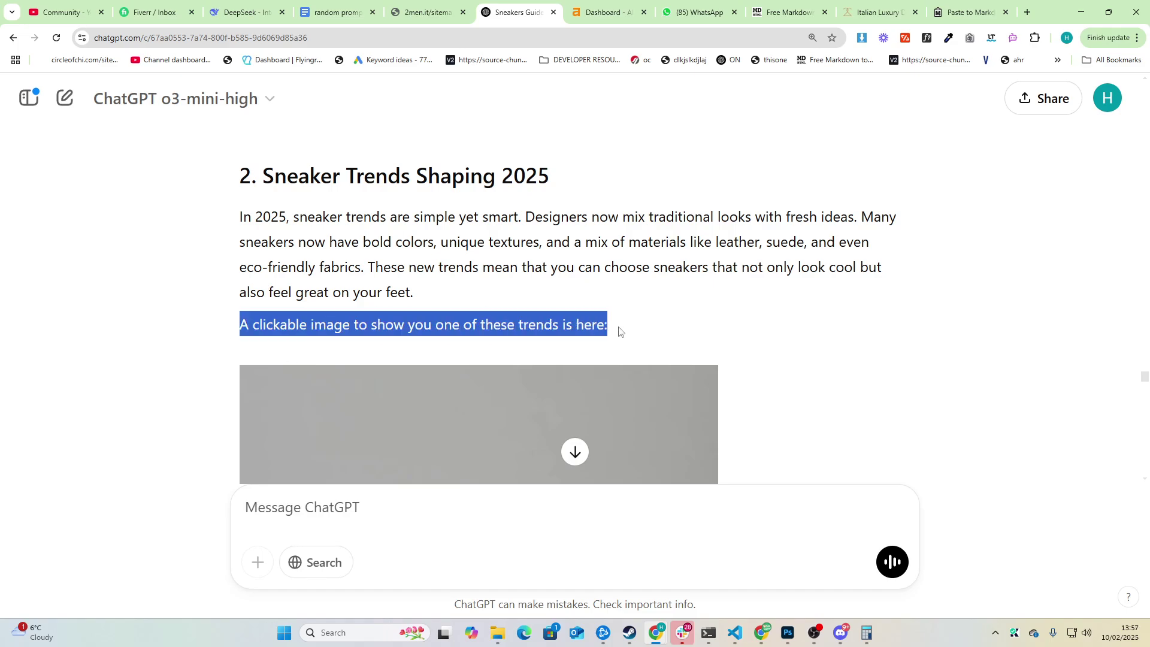
triple_click(539, 324)
Scroll past the FAQ and closing summary to the reply's end and copy the whole response.
scroll(579, 257, down, 10)
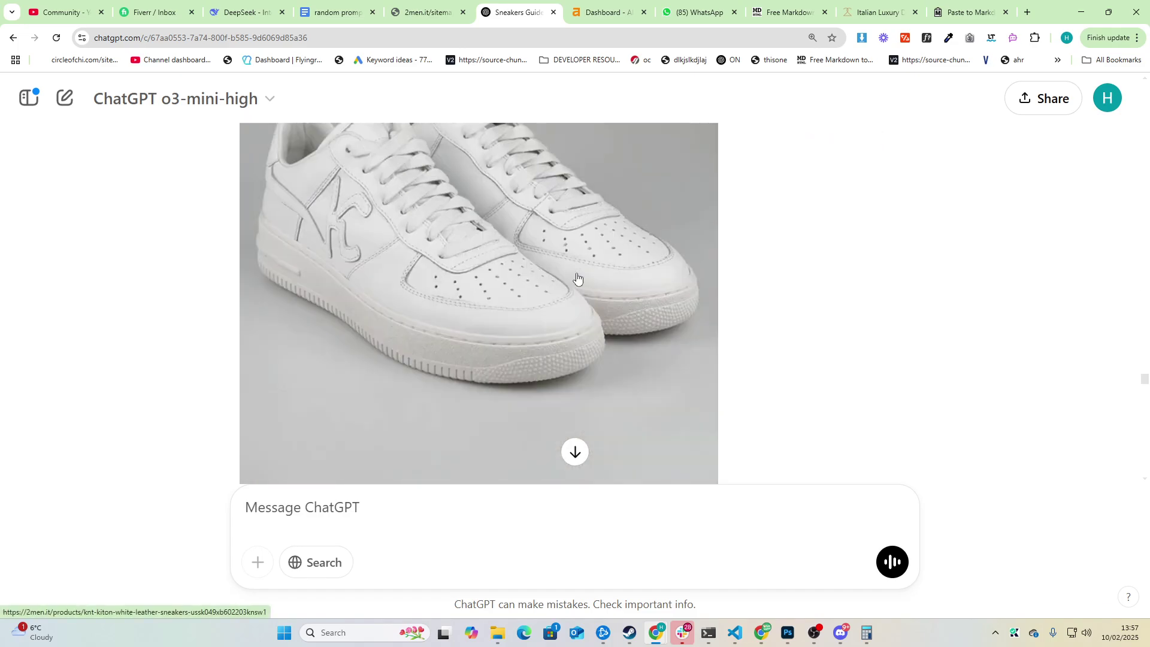
scroll(576, 275, up, 1)
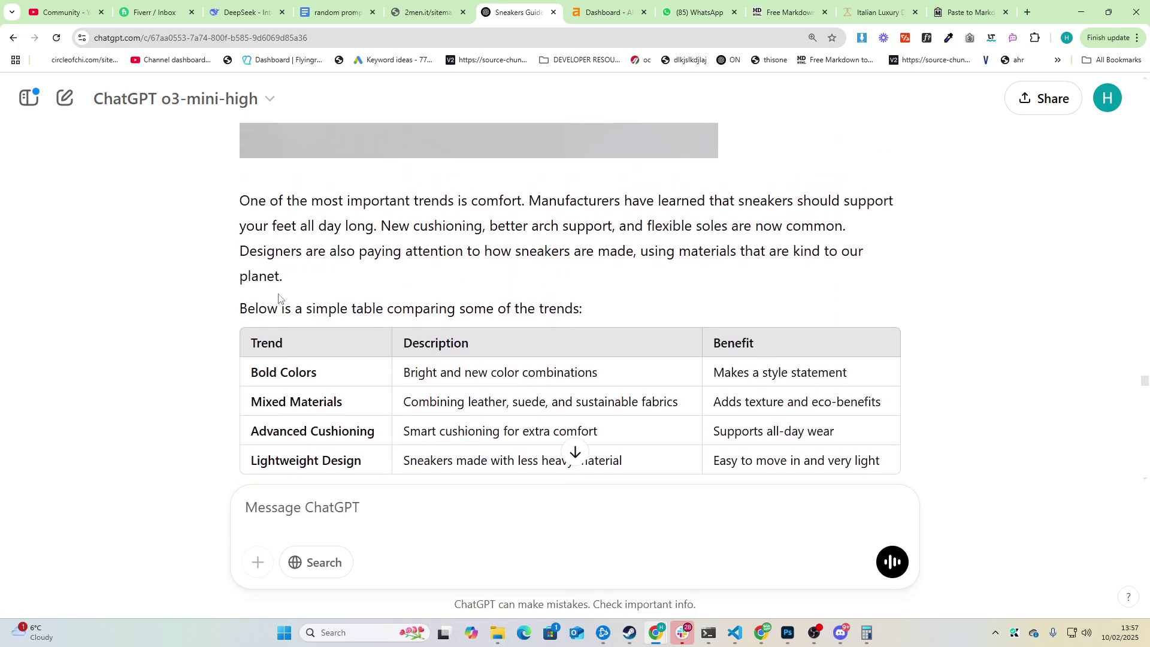
scroll(599, 312, down, 1)
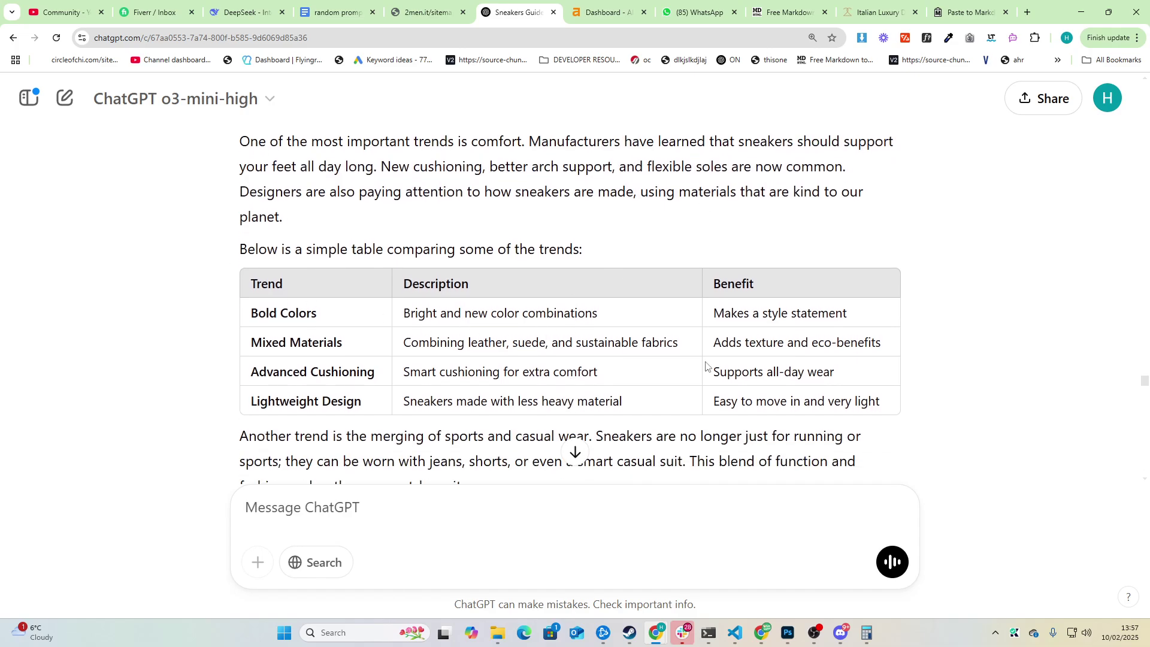
scroll(707, 367, down, 4)
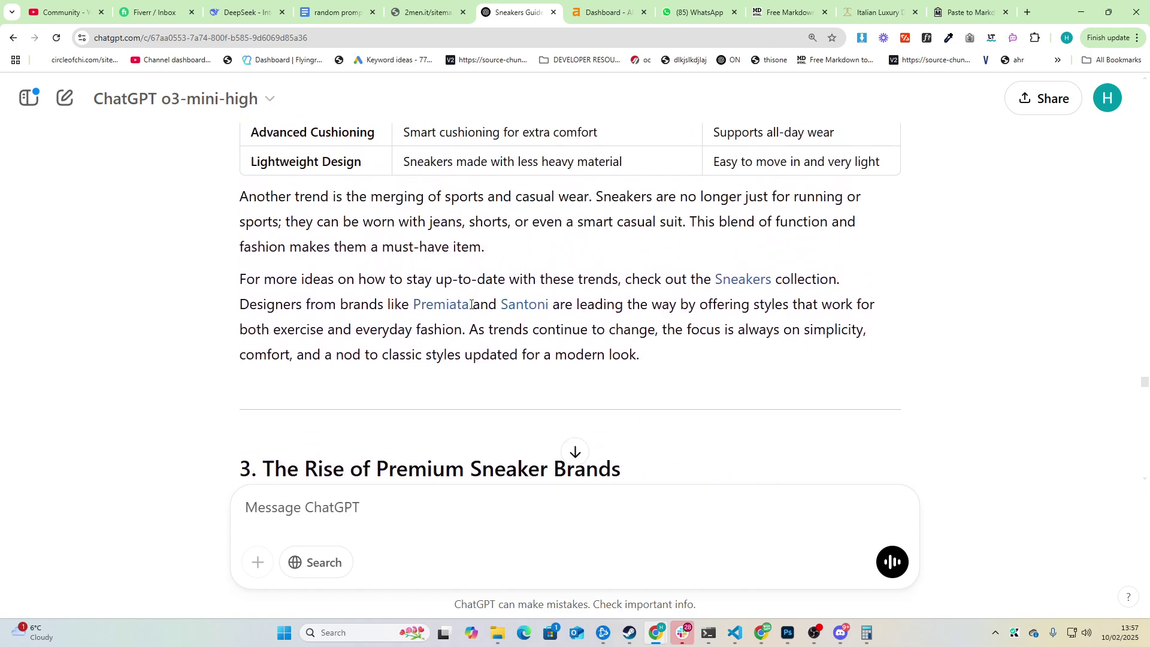
scroll(518, 311, down, 6)
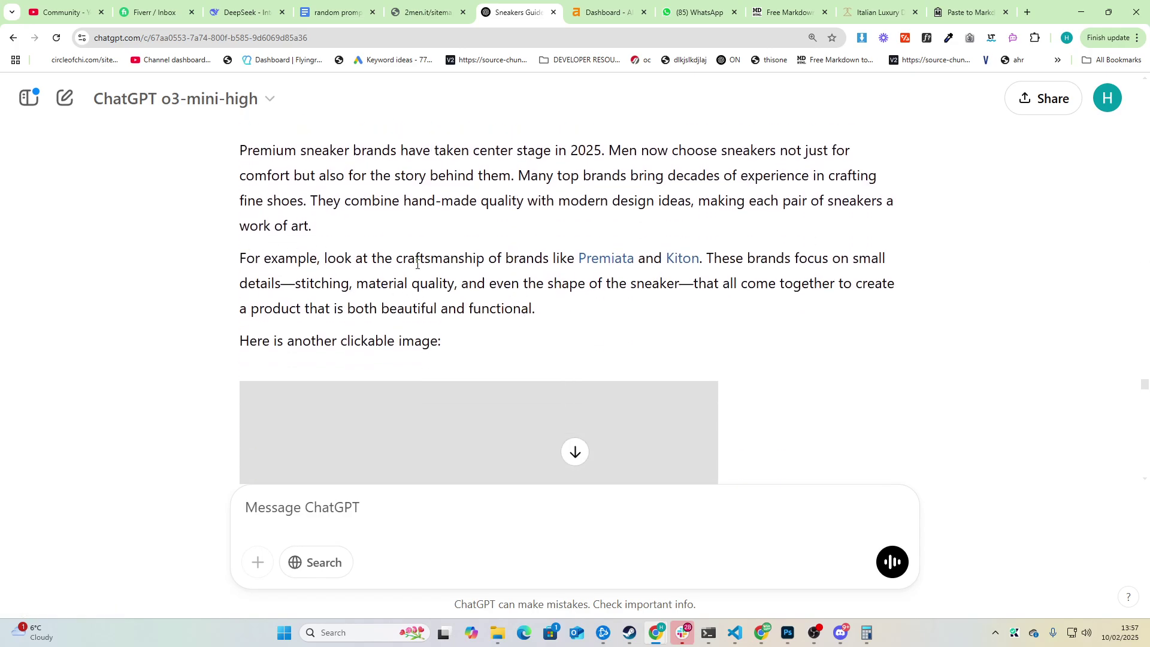
scroll(498, 325, down, 4)
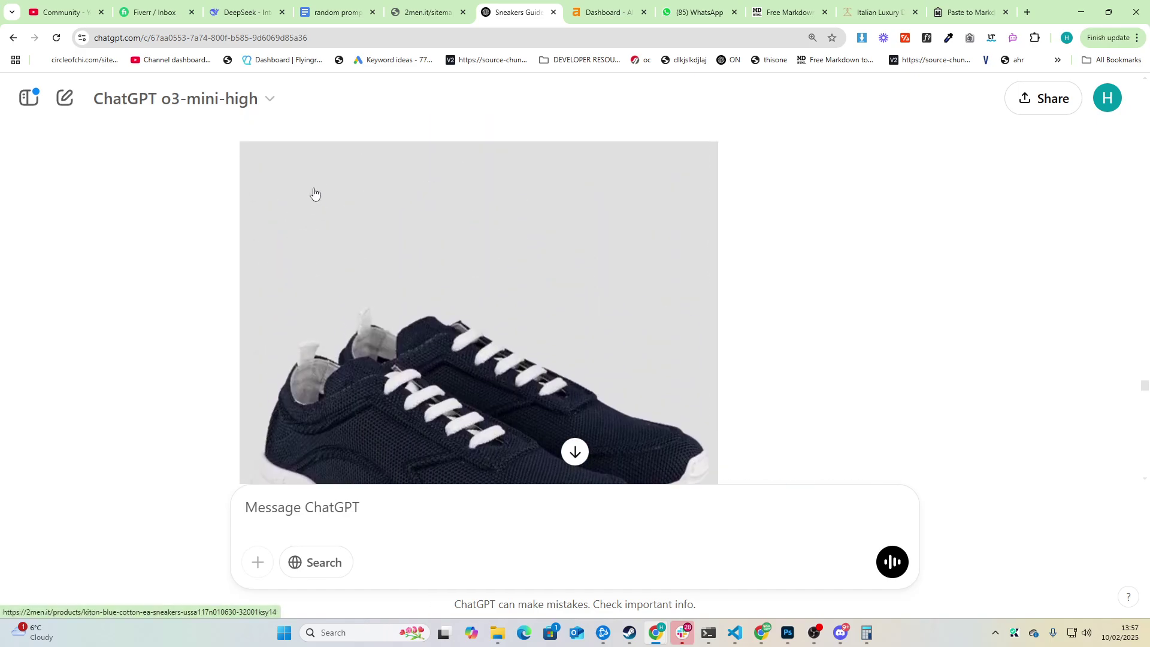
scroll(313, 192, up, 3)
scroll(517, 368, down, 15)
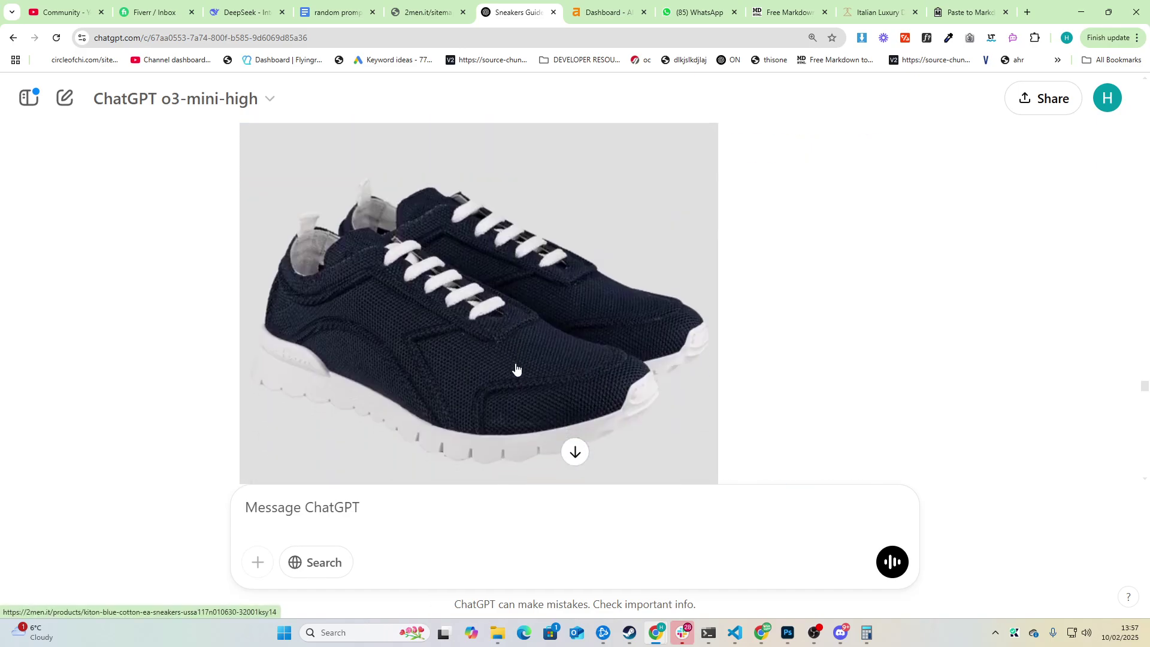
scroll(516, 369, down, 10)
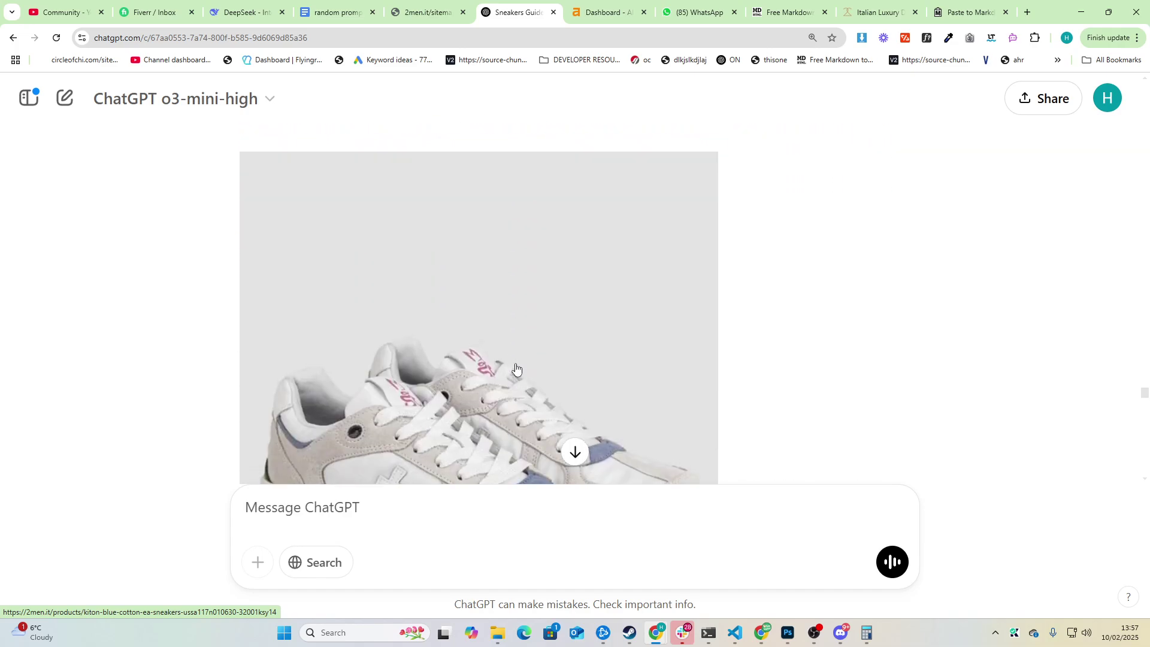
scroll(372, 312, down, 15)
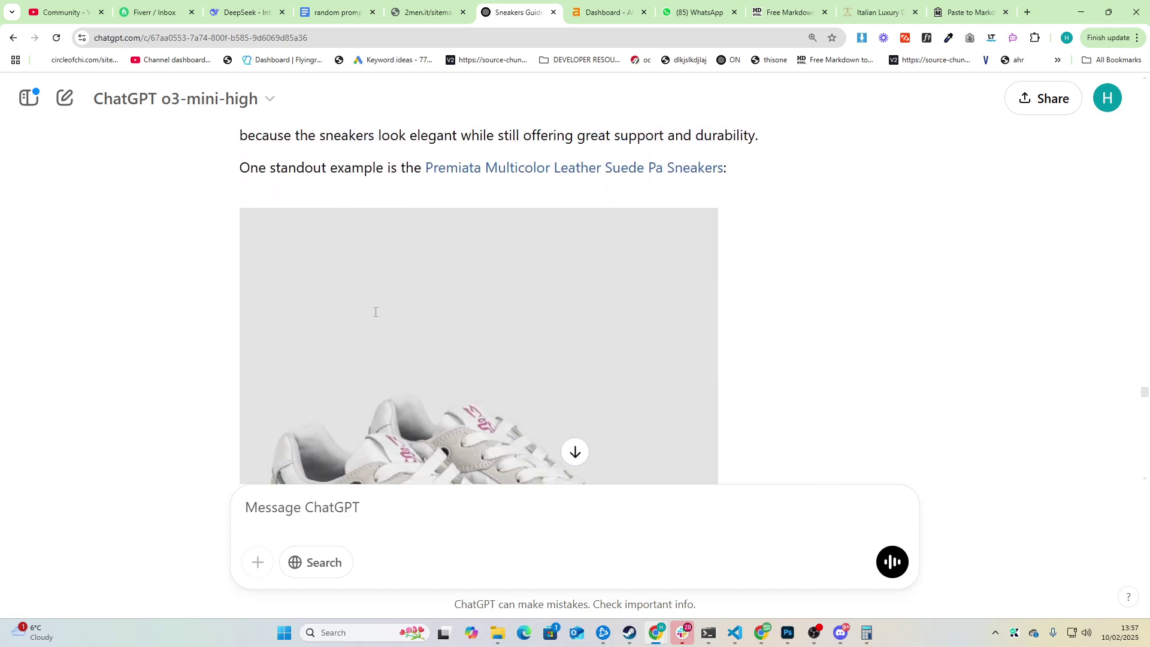
scroll(375, 323, down, 5)
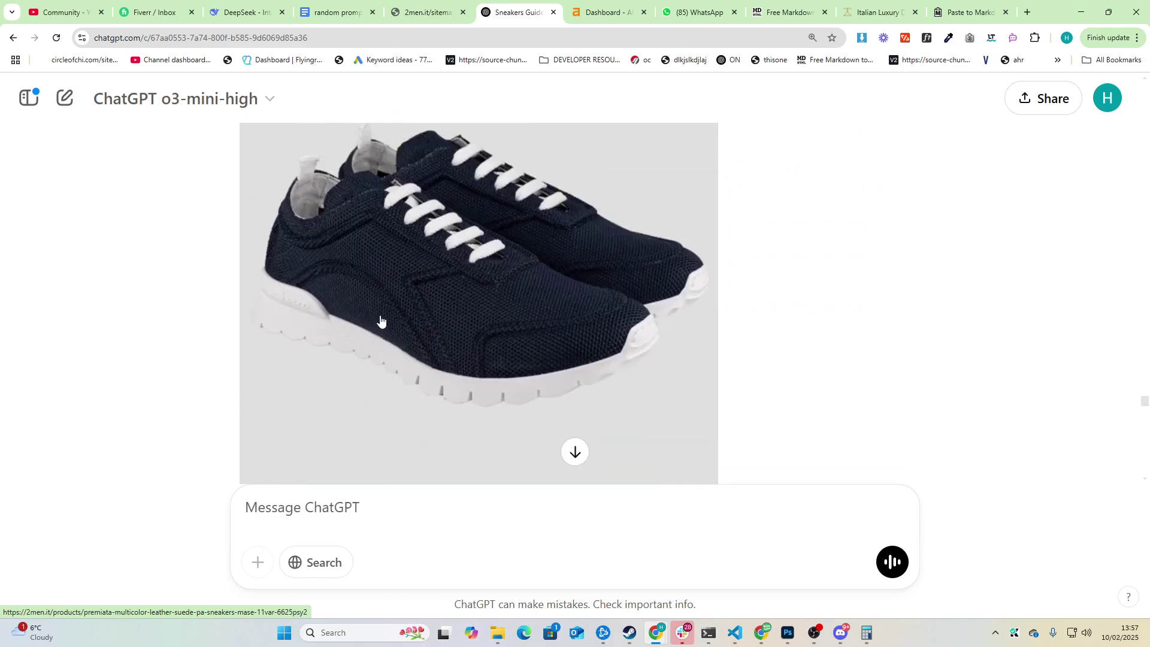
drag(1144, 408, 1145, 546)
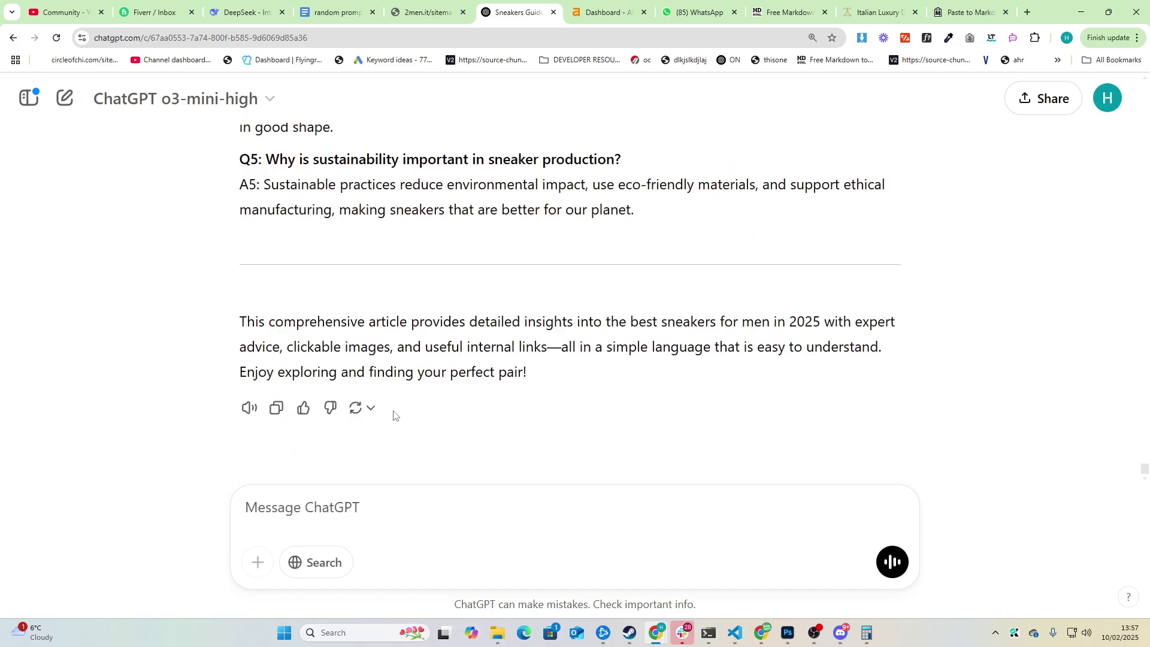
click(276, 407)
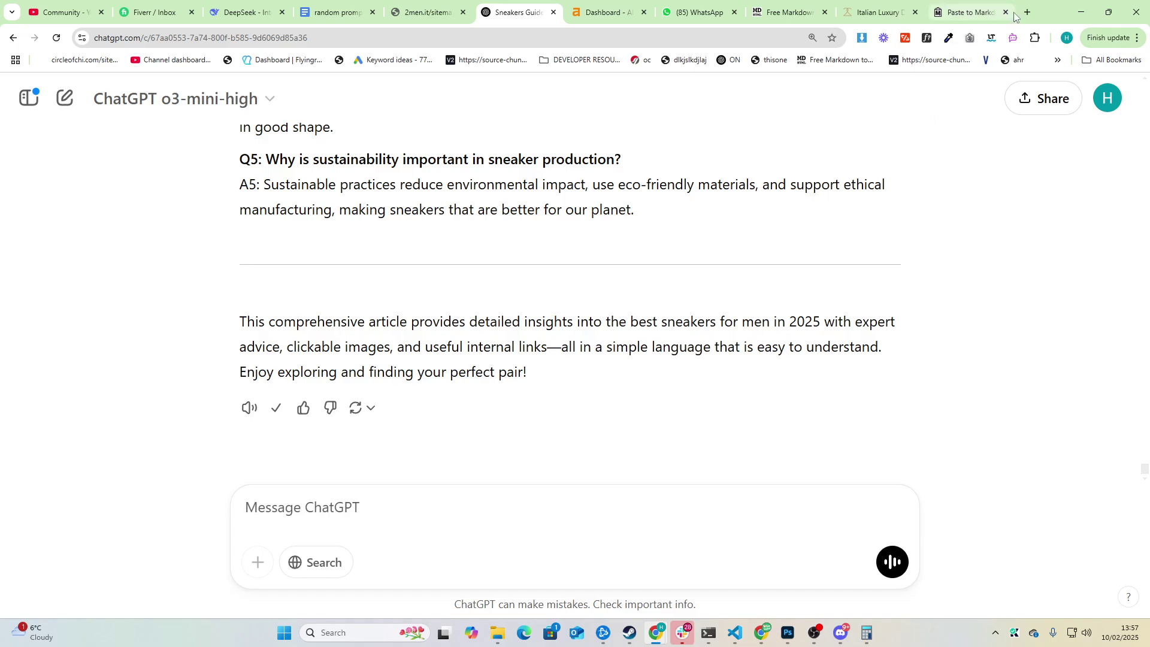
Paste the article into Paste to Markdown, then replace markdowntohtml.com's sample markdown with it.
click(971, 12)
key(ctrl+v)
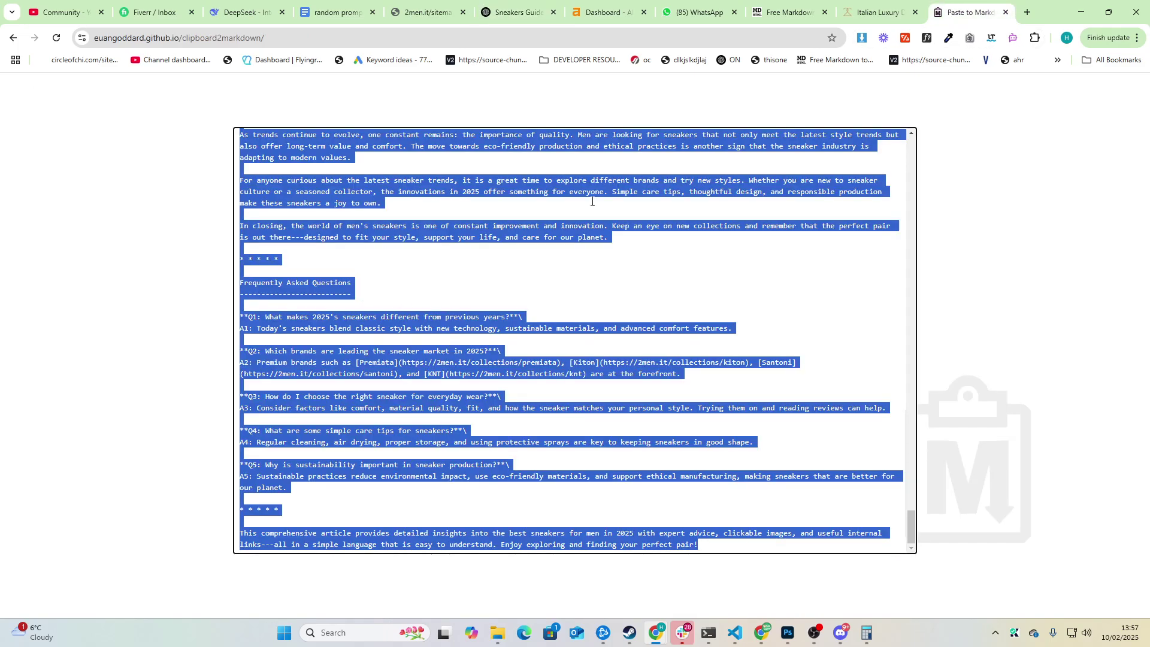
click(1025, 13)
text(ma)
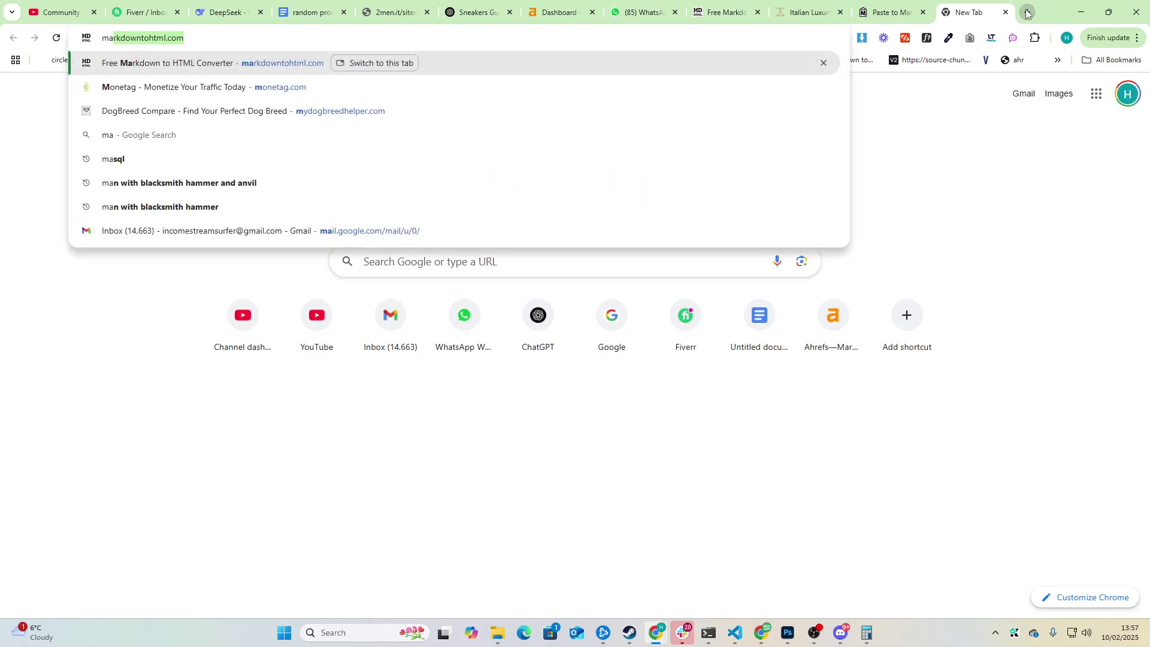
key(Return)
click(384, 334)
key(ctrl+a)
key(ctrl+v)
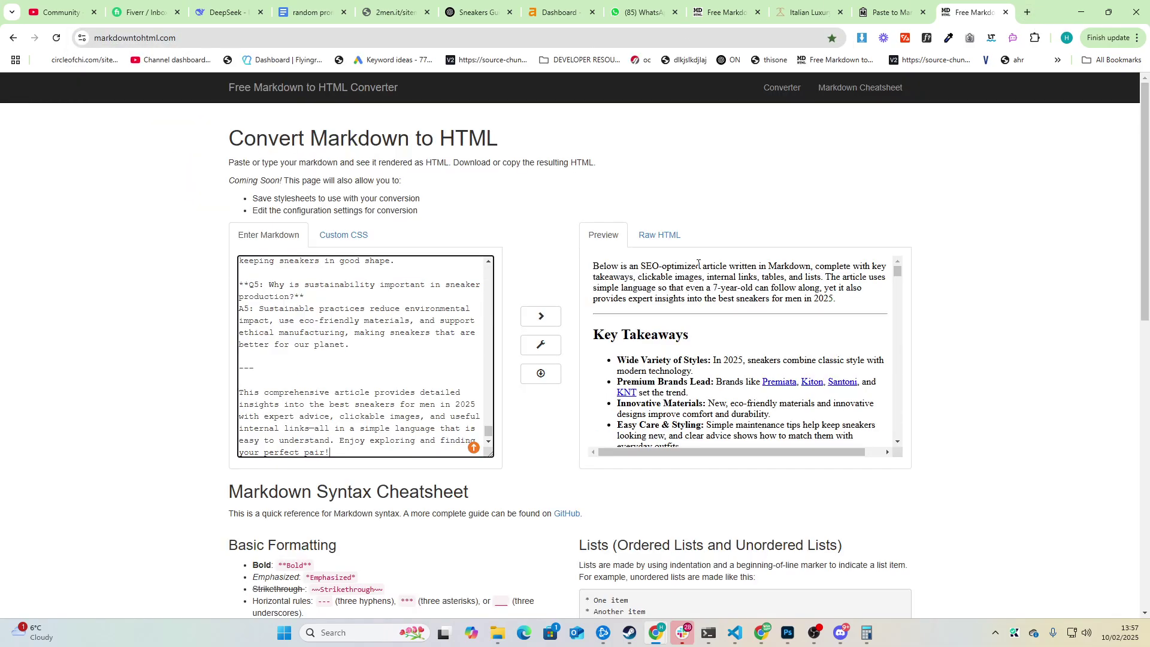
Delete the article's intro paragraph and the leftover '---' rule line from the markdown.
click(785, 214)
drag(485, 431, 489, 268)
drag(298, 352, 154, 174)
key(BackSpace)
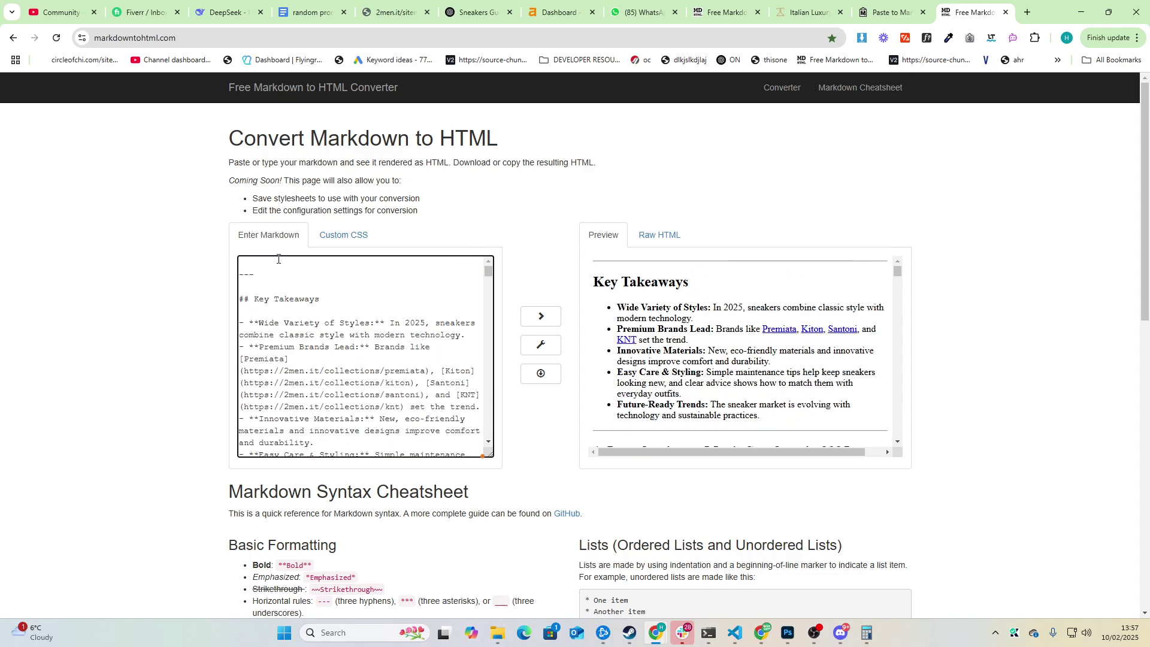
key(BackSpace)
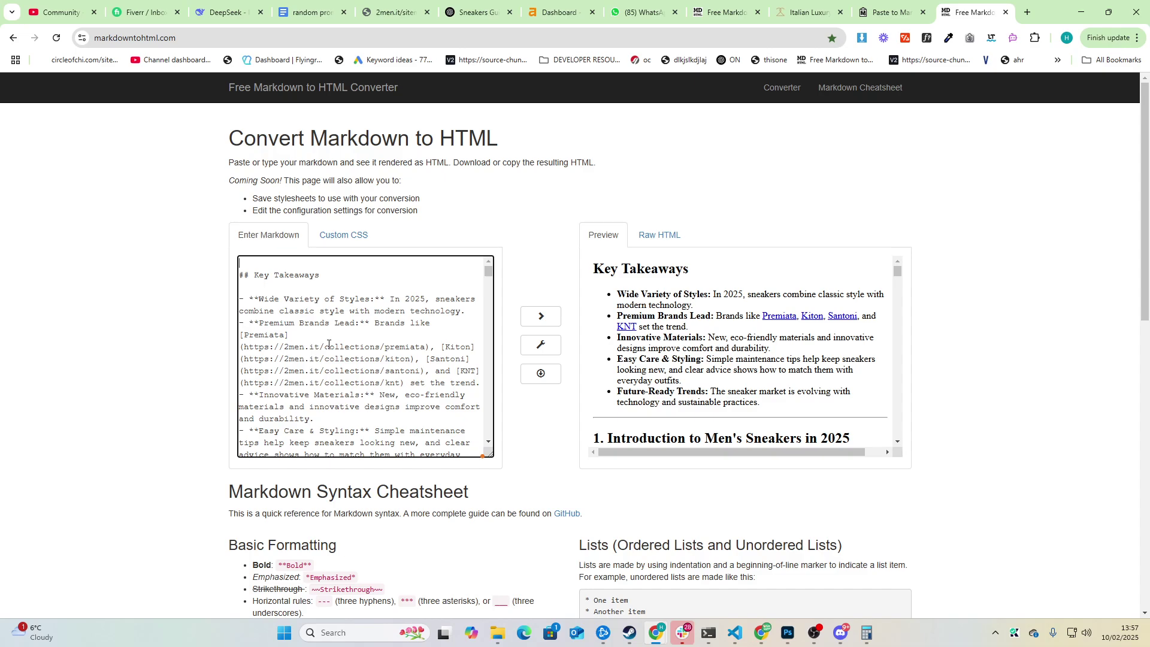
Scroll the rendered preview and select all of it for copying.
scroll(751, 354, down, 6)
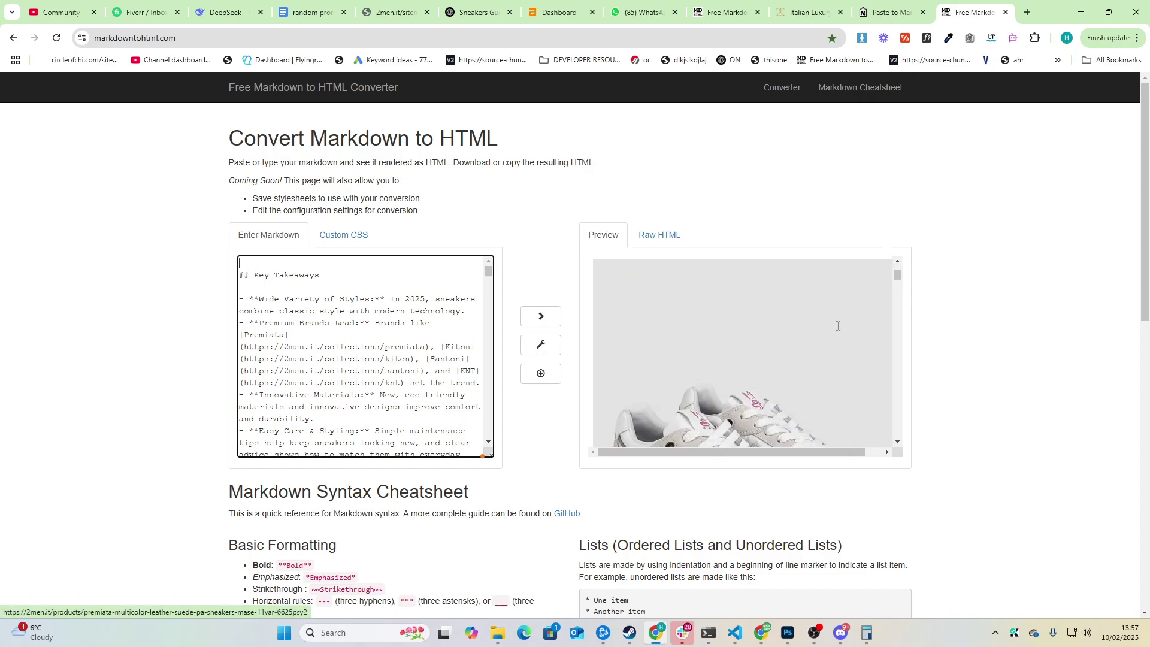
scroll(755, 362, down, 8)
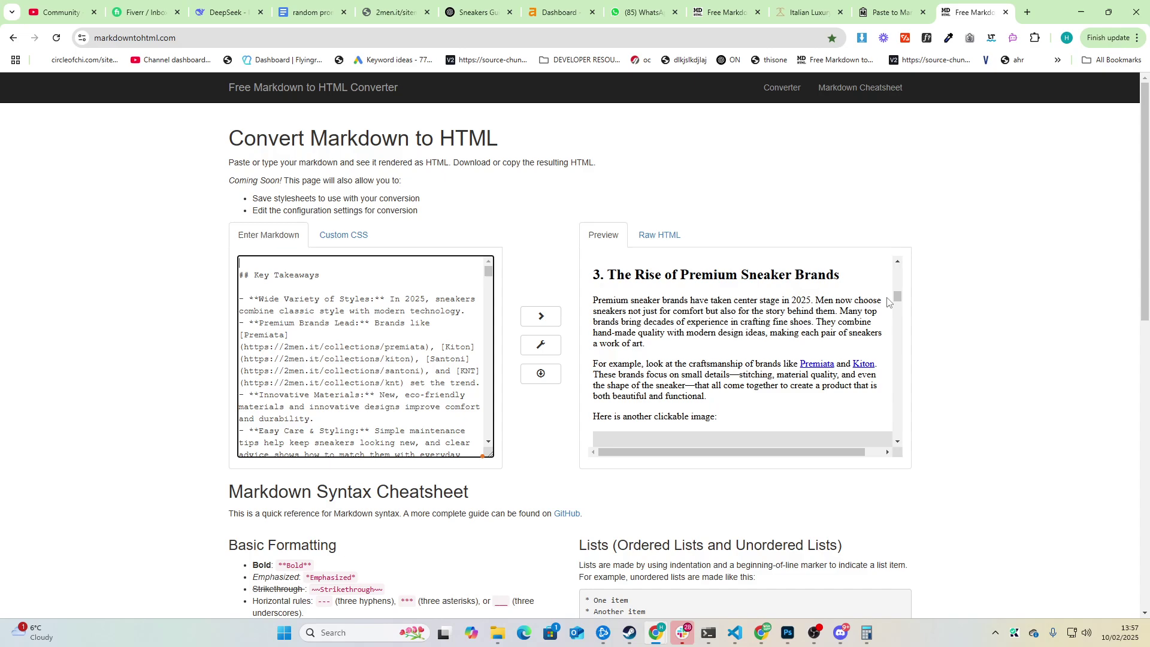
drag(897, 296, 901, 435)
key(ctrl+a)
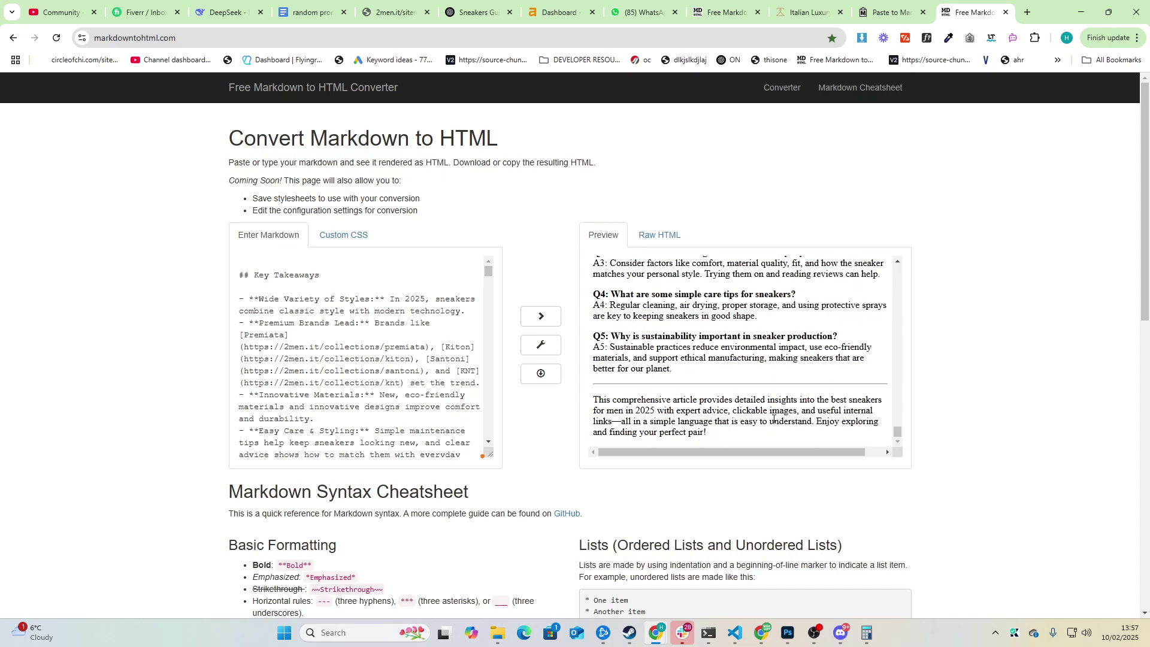
Create a blank Google Doc with docs.new, paste the sneaker article, and check its word count.
click(1034, 16)
text(docs.new)
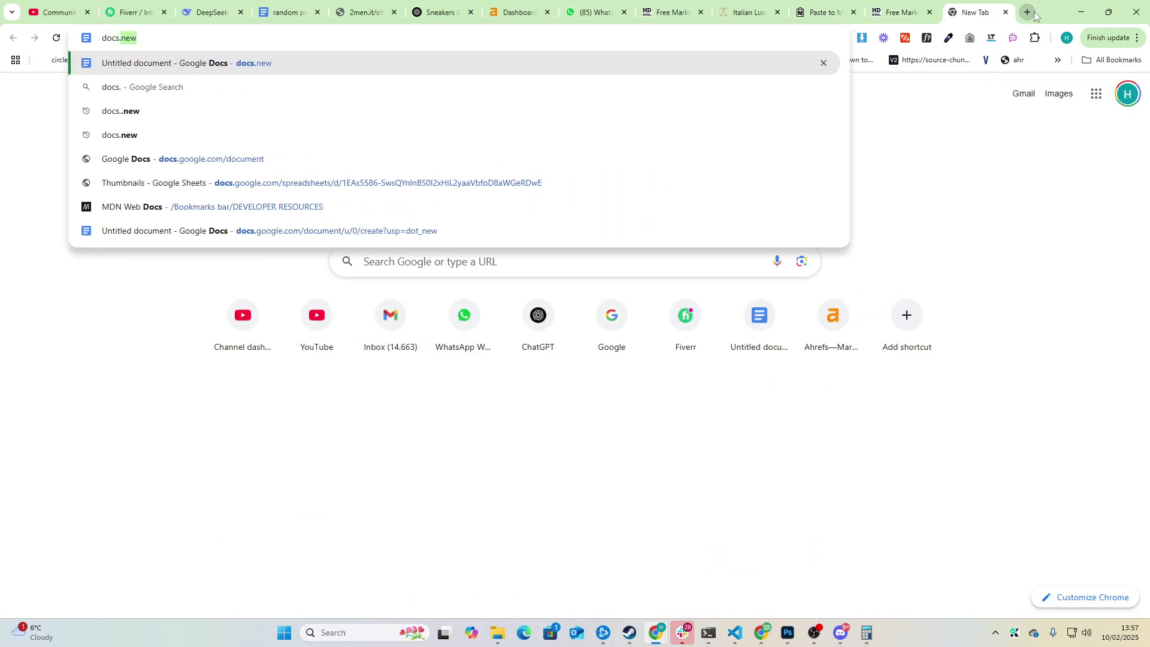
key(Return)
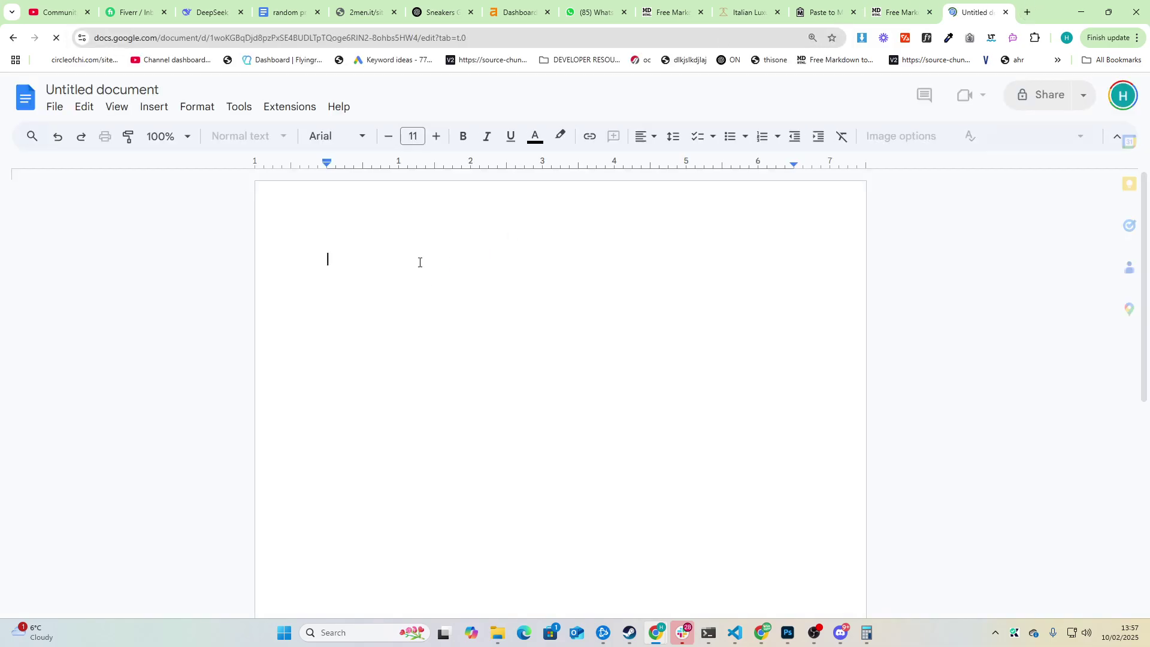
key(ctrl+v)
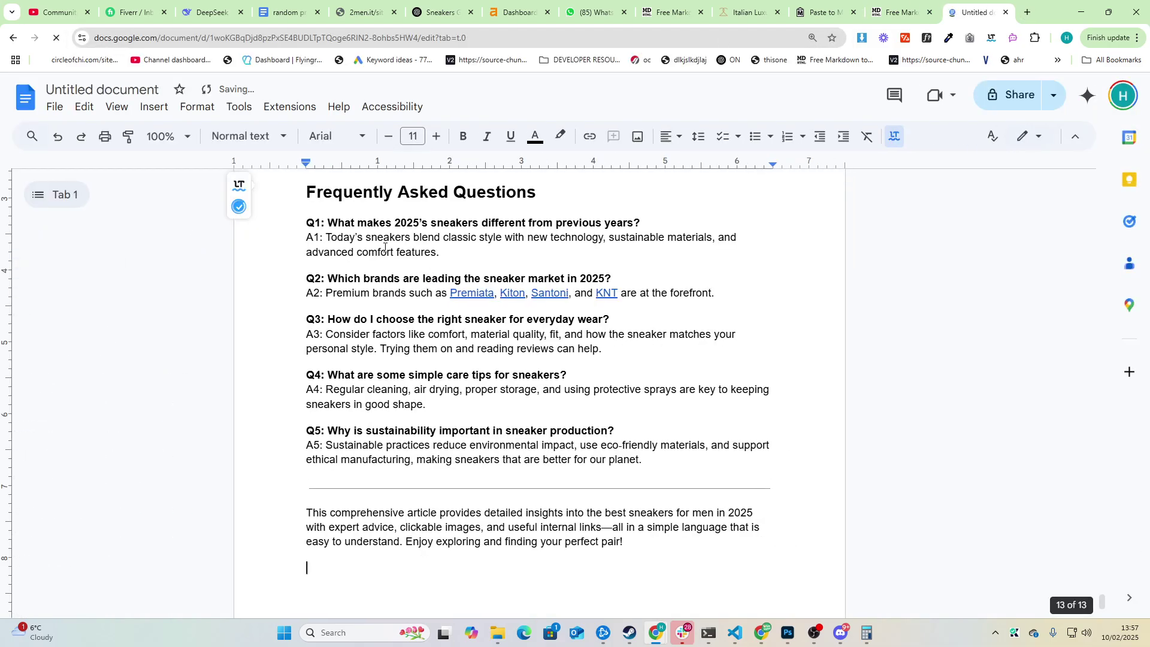
click(239, 107)
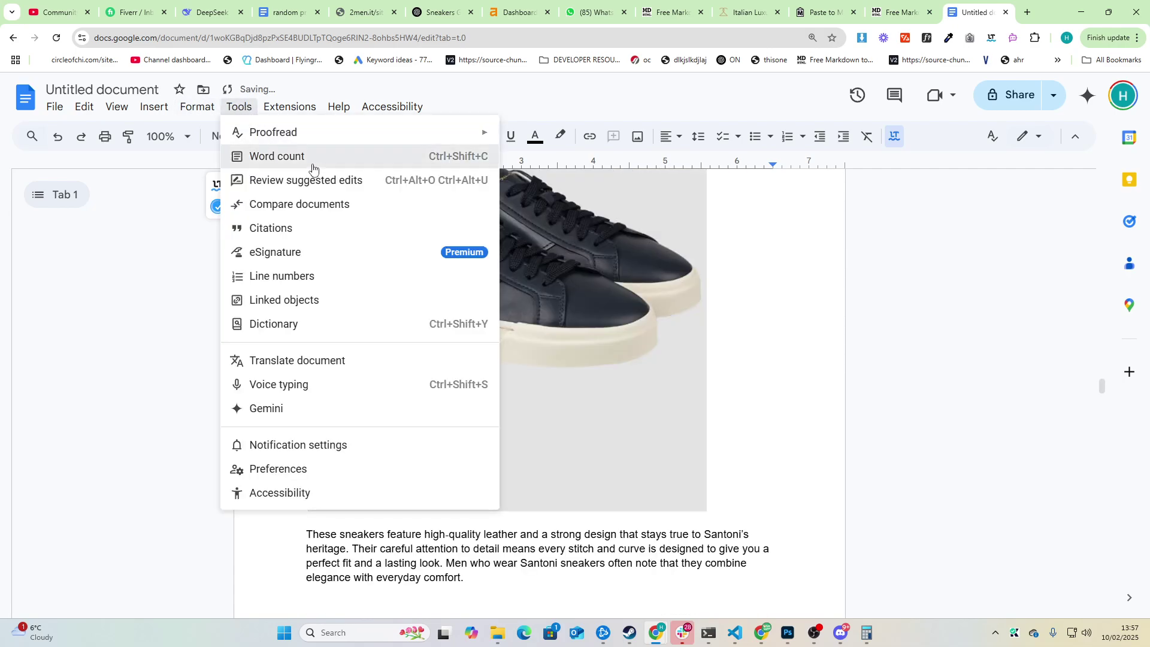
click(281, 154)
key(Escape)
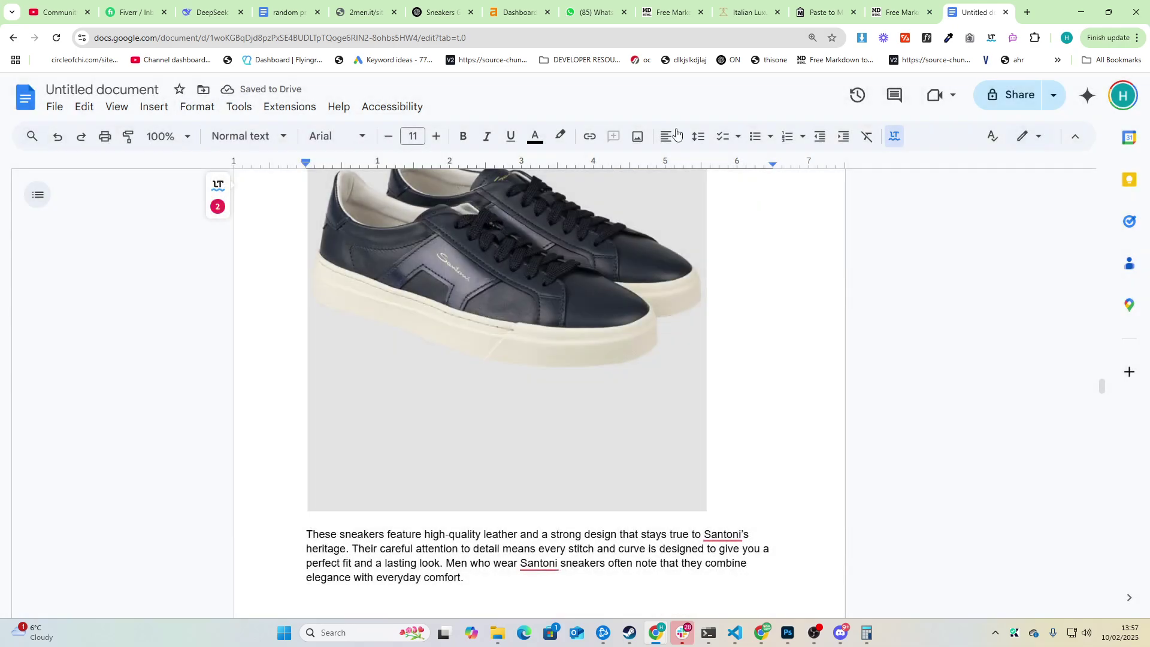
Select from the Key Takeaways heading down to the section 2 clickable image line.
drag(1103, 387, 1104, 347)
drag(1046, 501, 778, 360)
scroll(484, 305, down, 10)
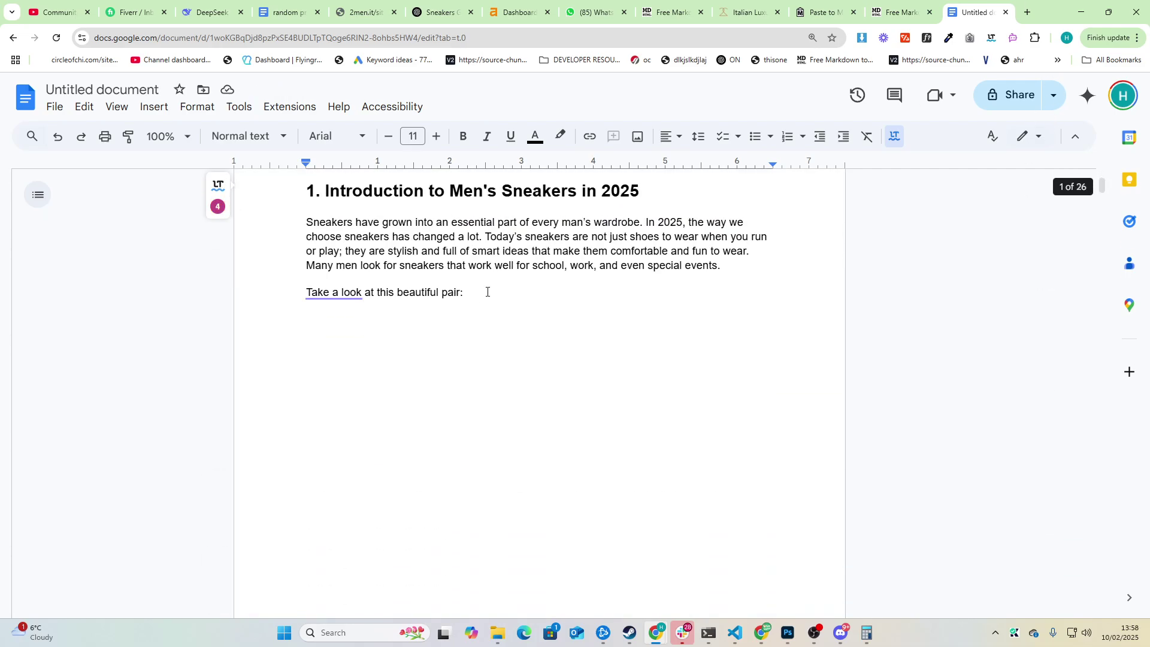
scroll(455, 315, up, 2)
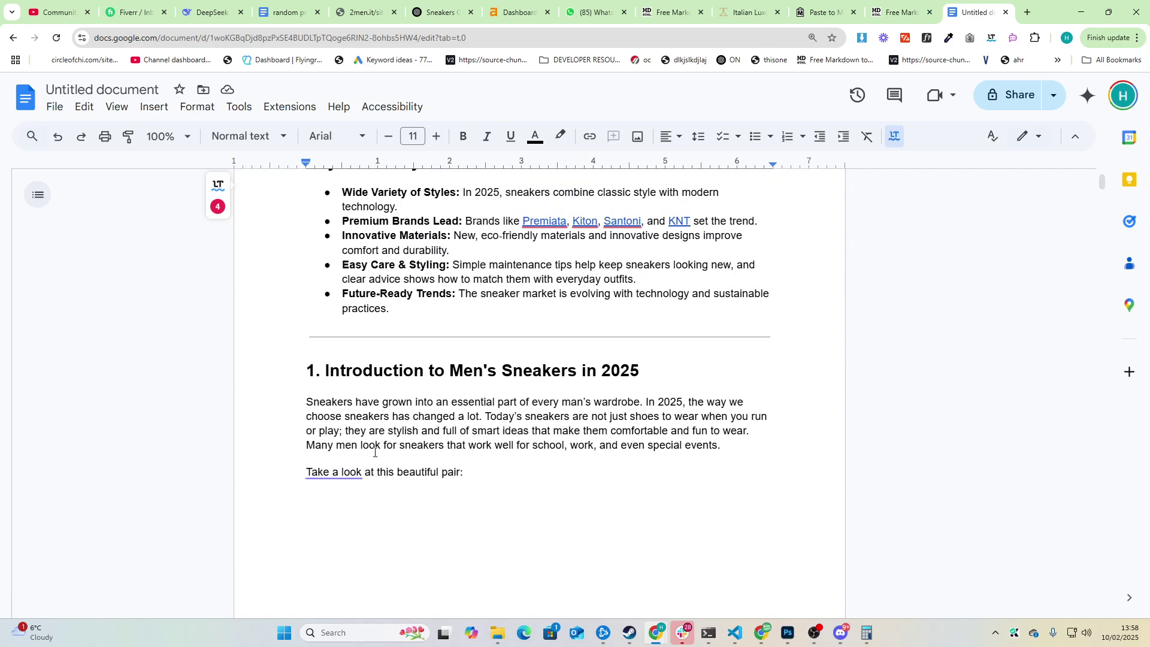
scroll(375, 452, up, 2)
drag(305, 283, 627, 358)
scroll(626, 484, down, 3)
scroll(626, 483, down, 3)
drag(626, 483, 623, 479)
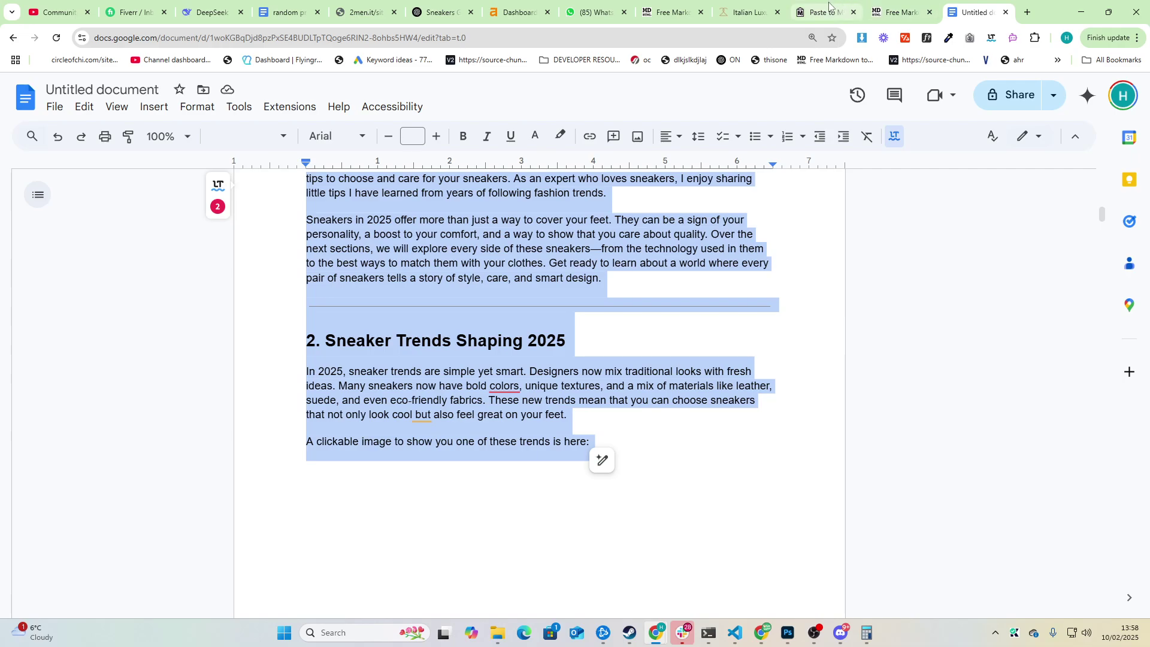
Paste the article opening into GPTZero, get a 45% AI result, and return to the document.
click(1032, 16)
text(gptzero)
key(Return)
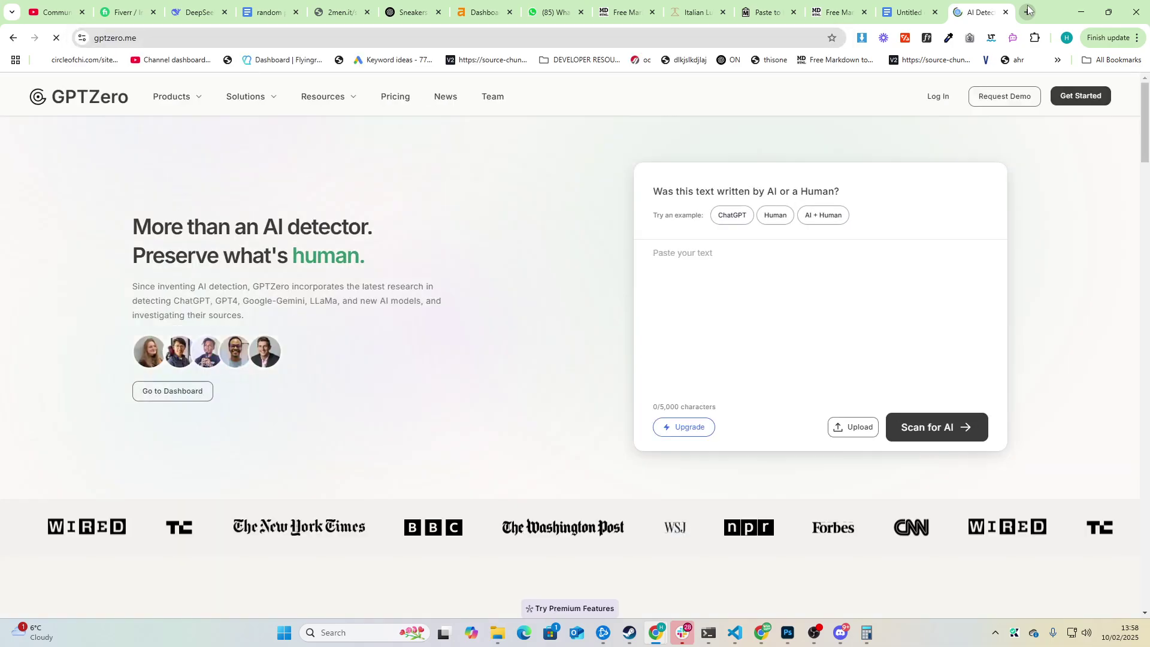
key(ctrl+v)
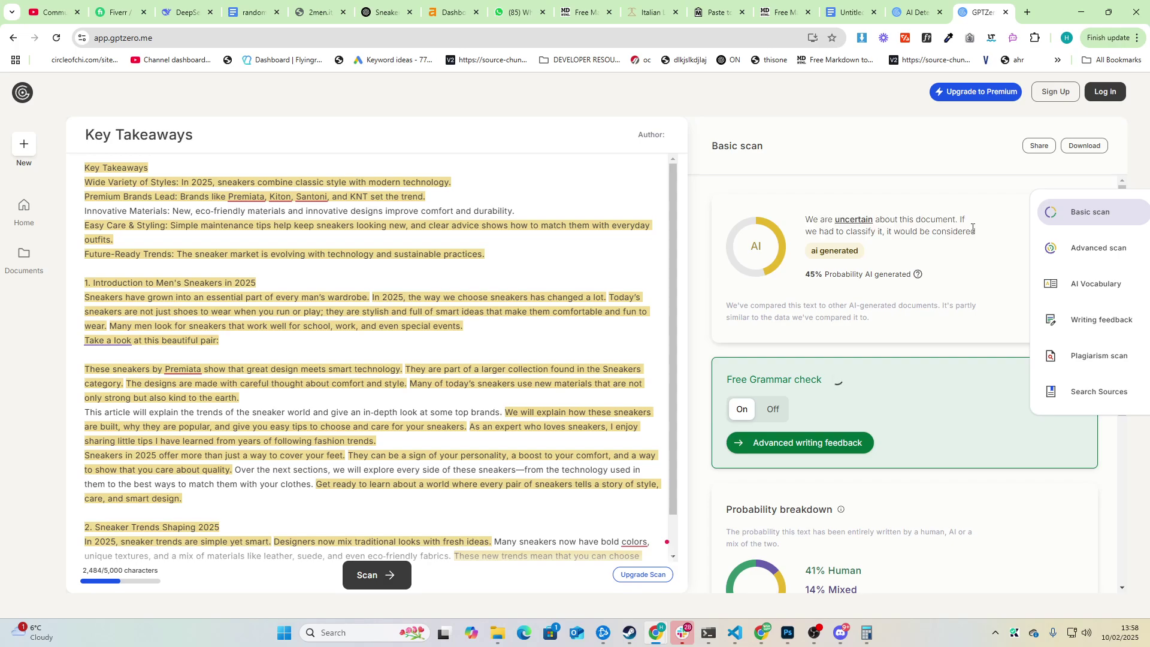
click(847, 12)
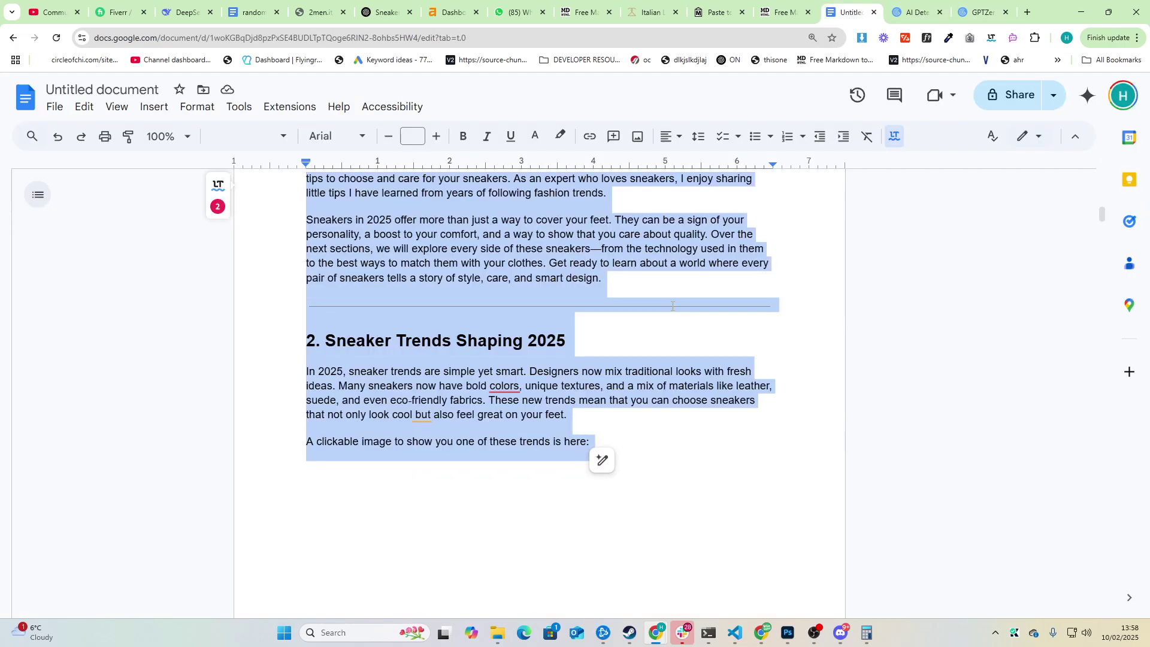
Read the random prompt document and select its 'Write so that…' paragraph.
click(271, 5)
scroll(516, 347, down, 3)
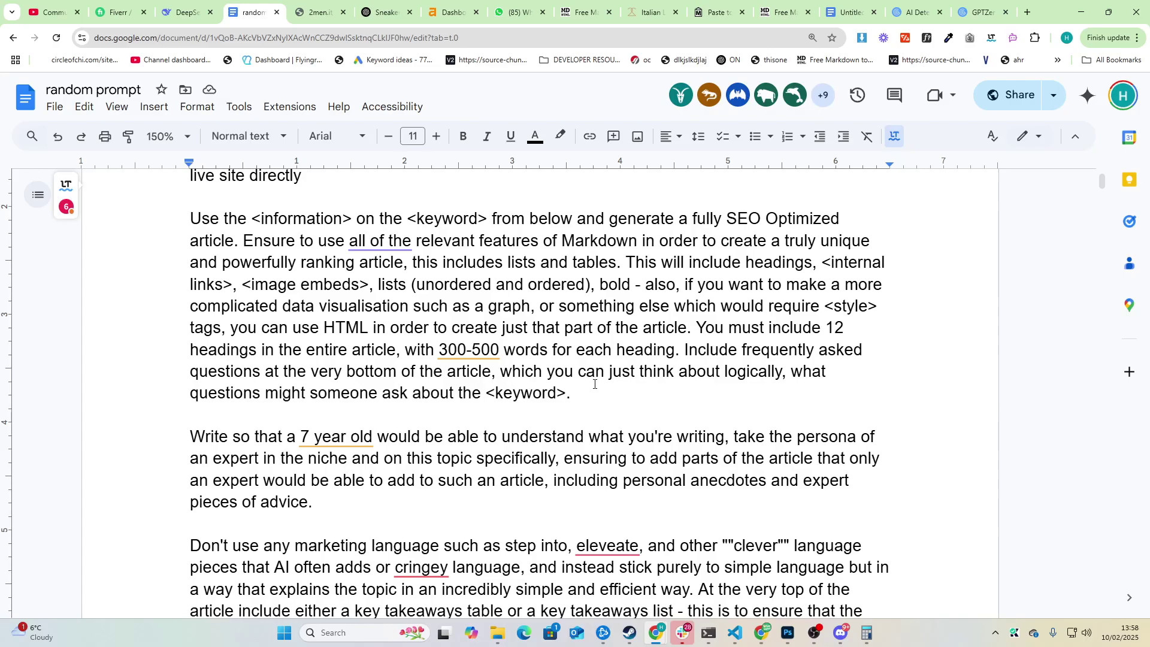
scroll(374, 363, down, 2)
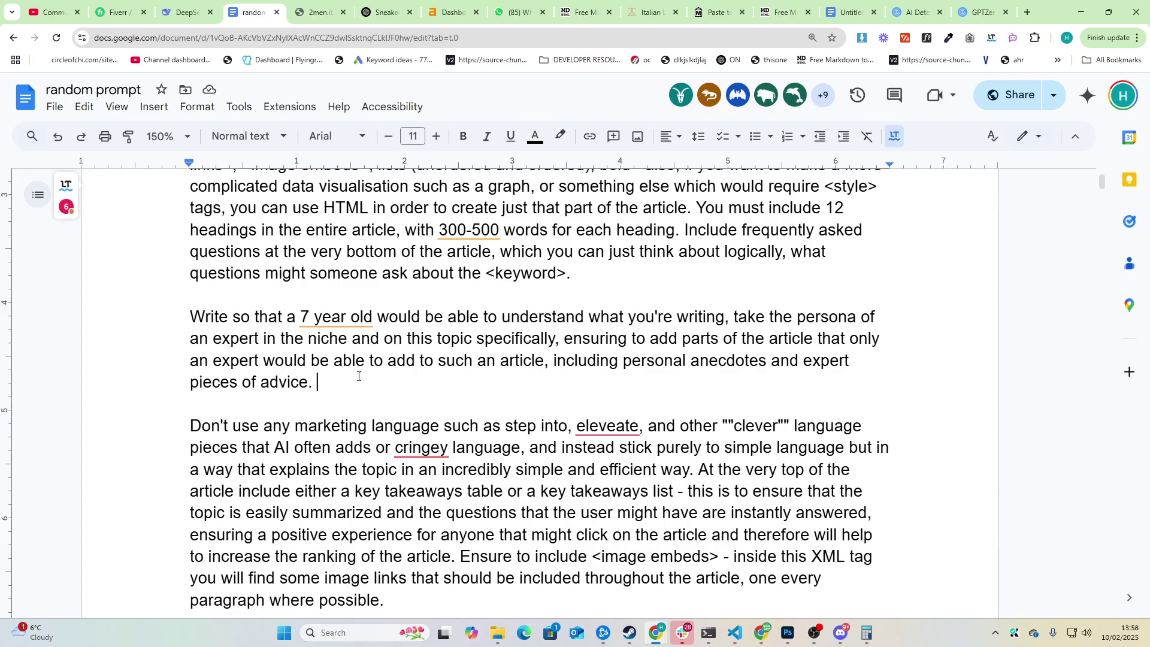
drag(344, 392, 190, 317)
click(190, 343)
triple_click(362, 389)
triple_click(350, 360)
Move the GPTZero tab next to the random prompt document.
drag(979, 12, 263, 3)
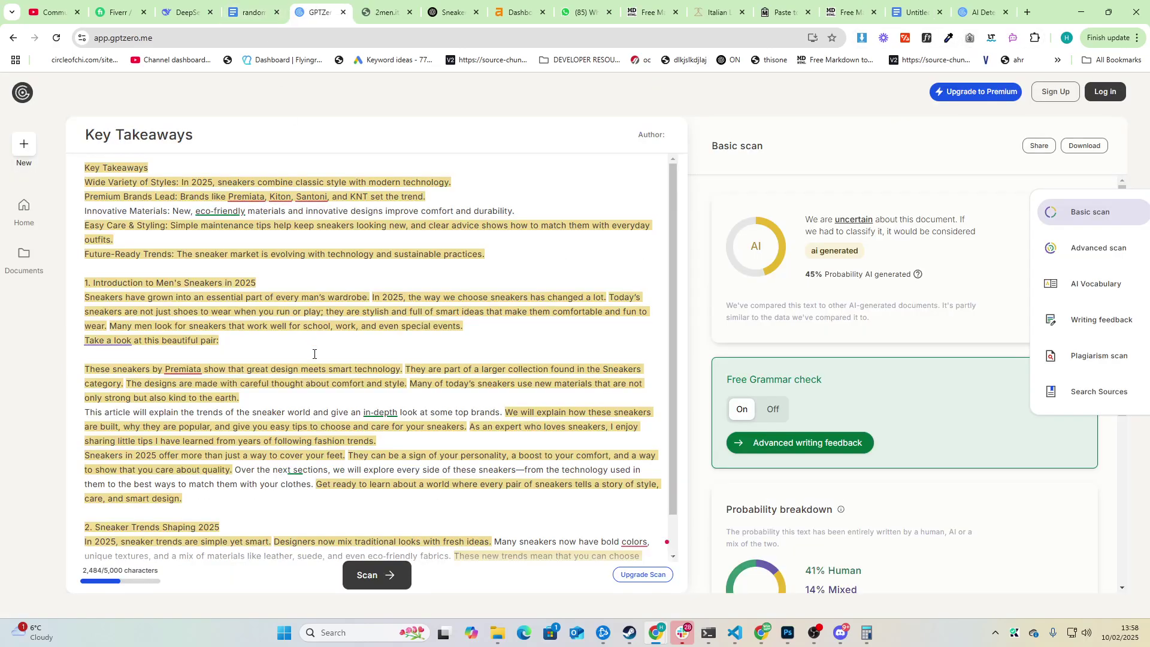
click(232, 3)
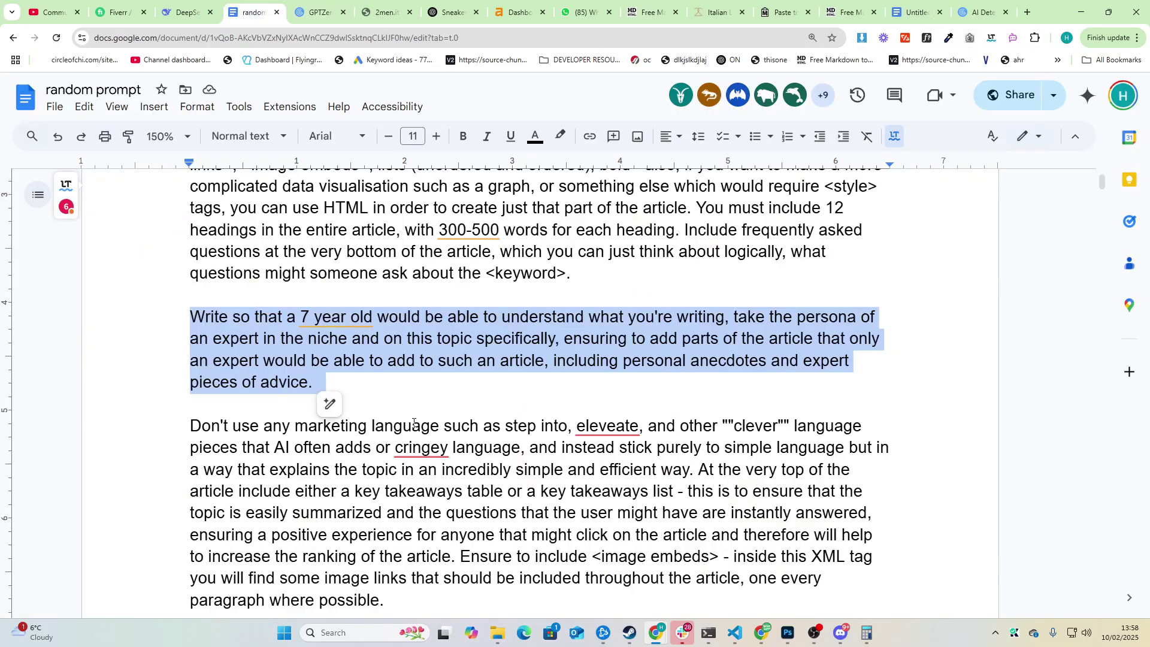
click(412, 425)
Reread the prompt instructions, highlighting 'with 300-500', and go back to the article.
scroll(372, 397, up, 5)
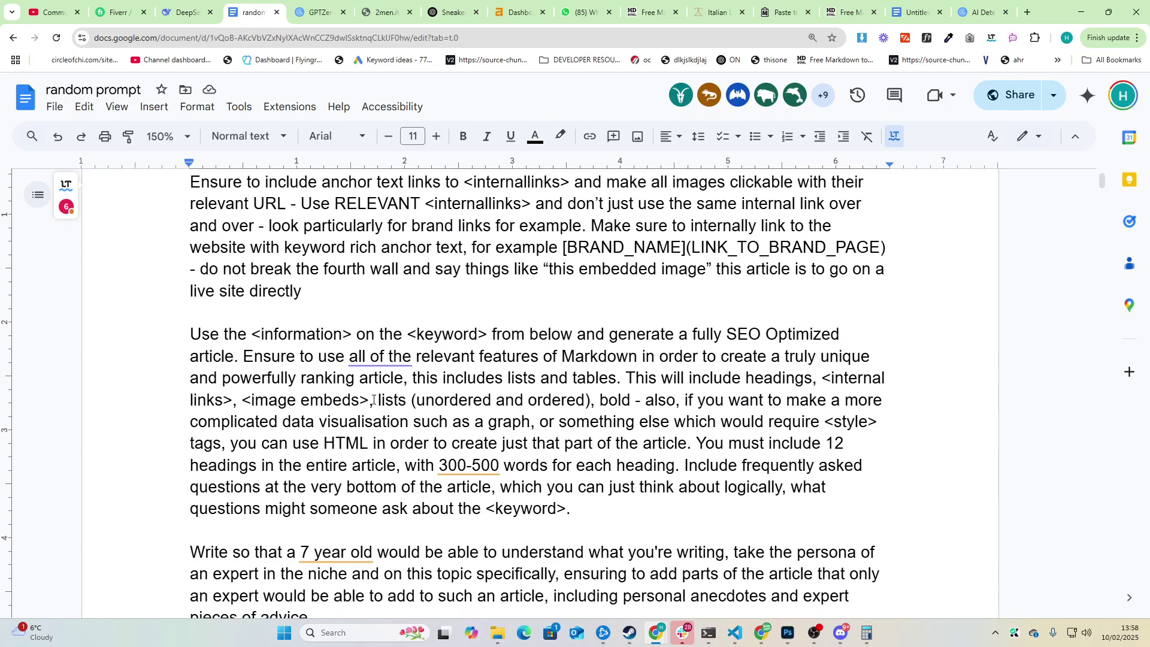
scroll(373, 398, down, 15)
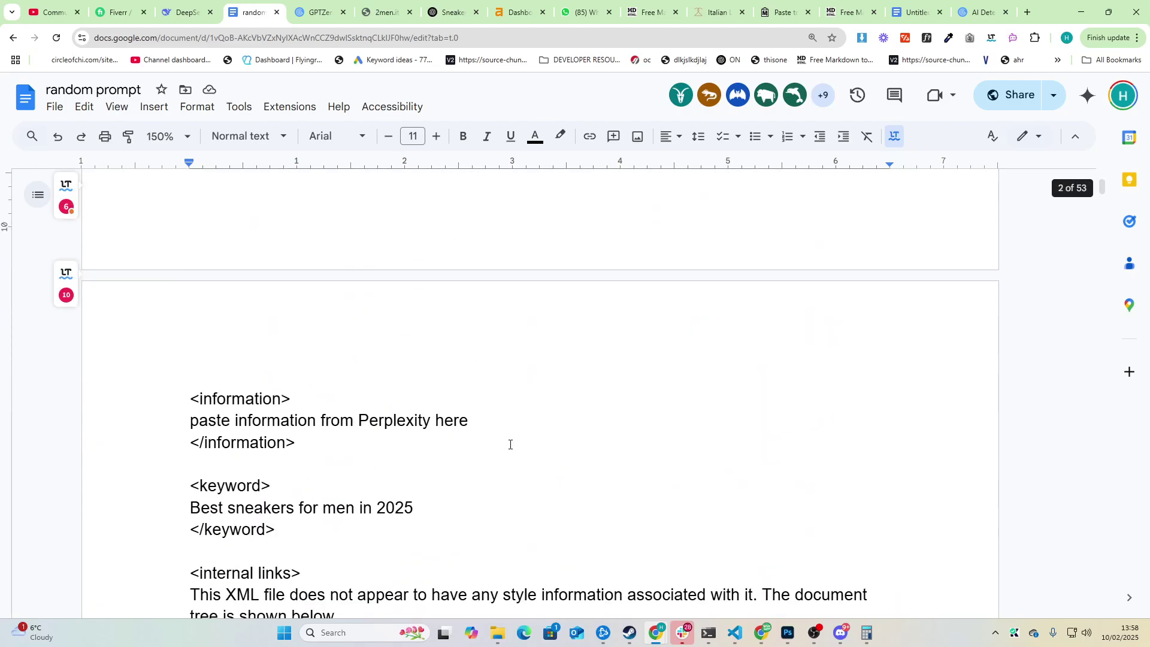
scroll(290, 291, up, 18)
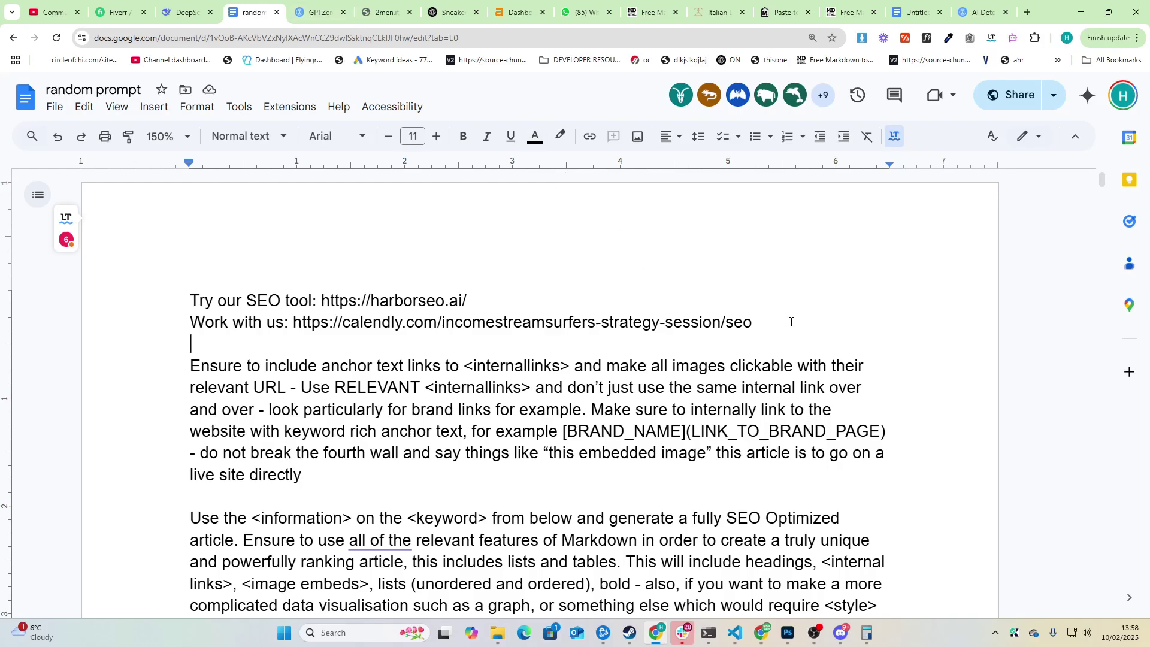
scroll(658, 336, down, 8)
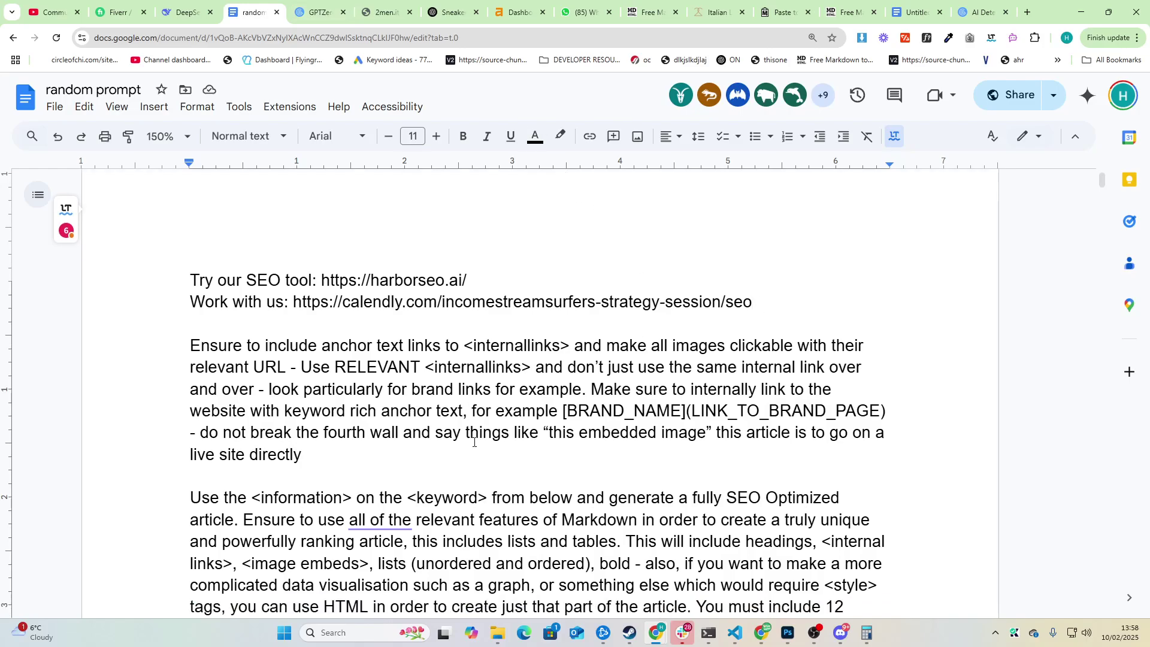
scroll(456, 369, up, 2)
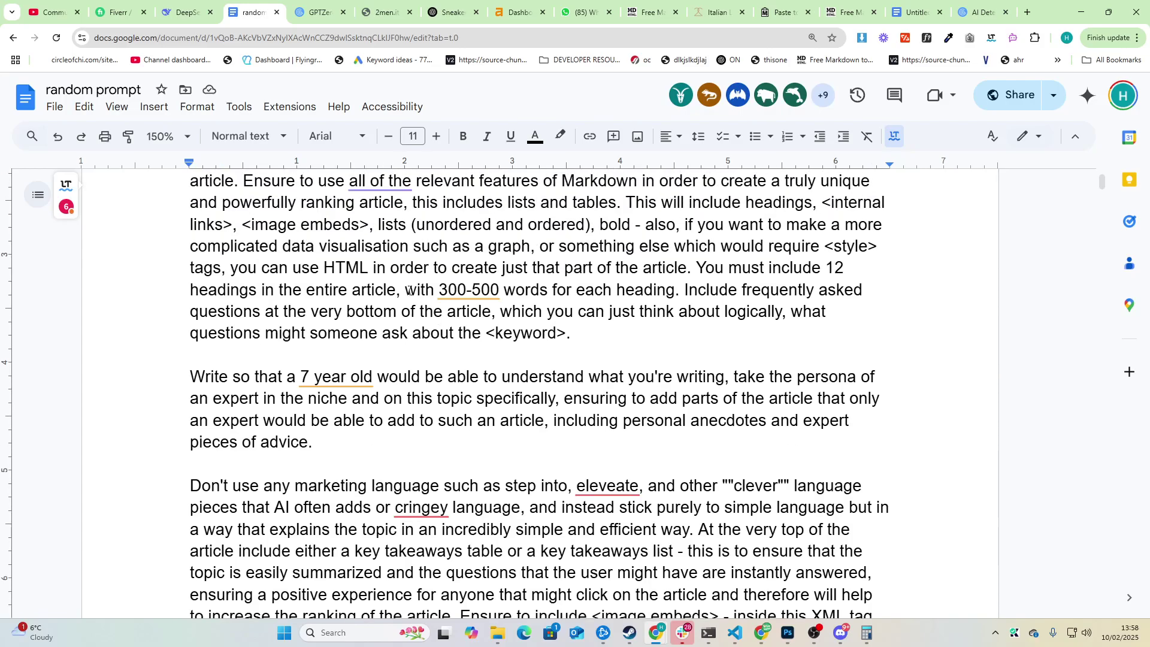
drag(406, 291, 500, 294)
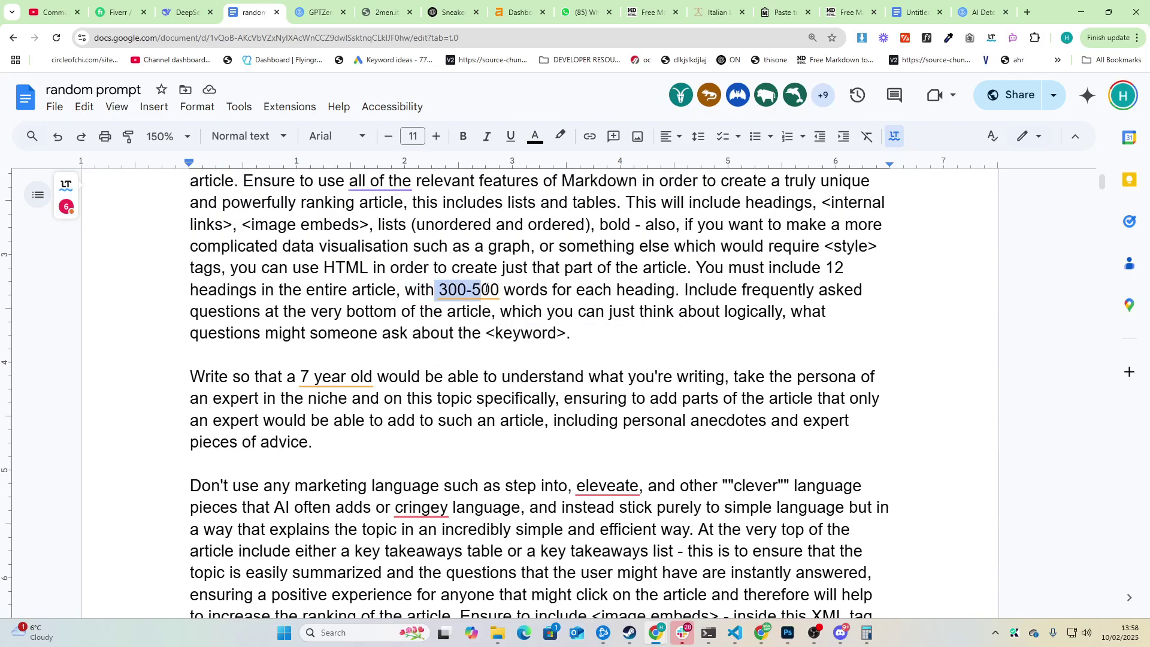
click(917, 12)
Select article text and view the word count, showing 4,138 words over 26 pages.
key(ctrl+a)
click(496, 454)
scroll(413, 407, up, 20)
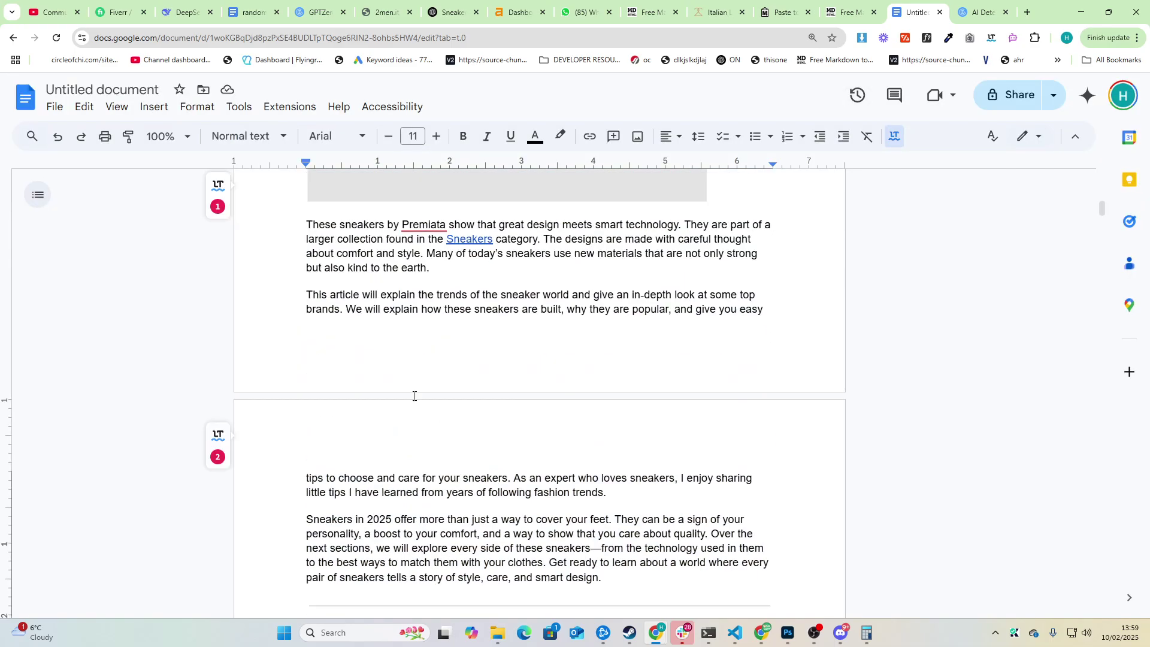
scroll(411, 401, down, 6)
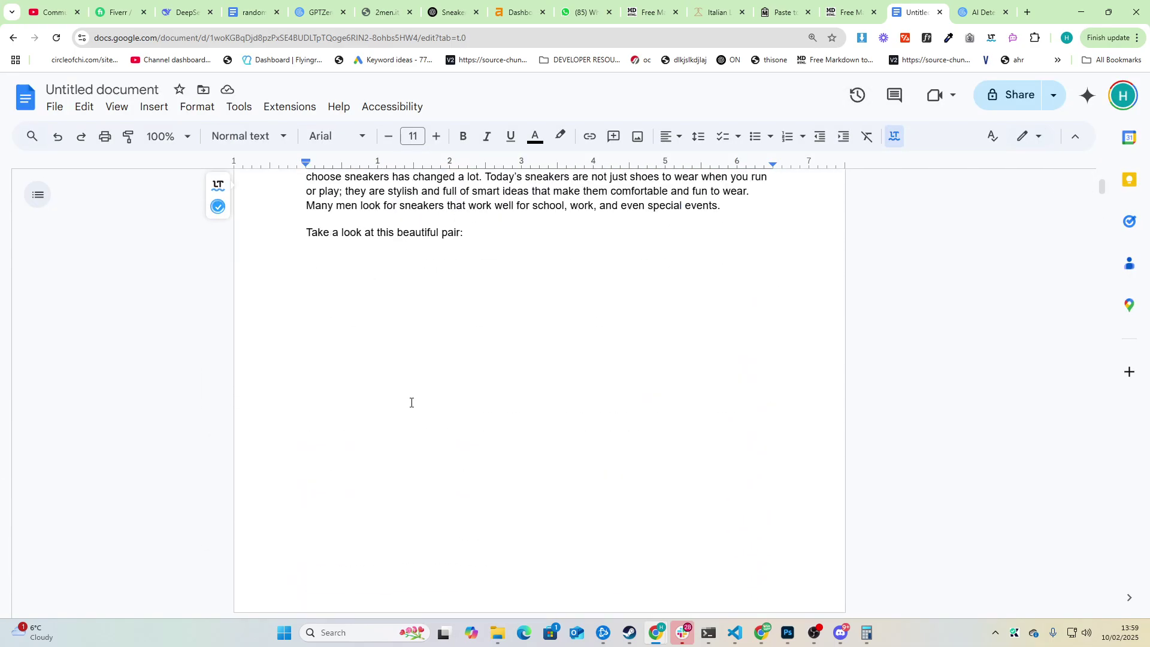
scroll(334, 399, up, 4)
scroll(511, 473, down, 10)
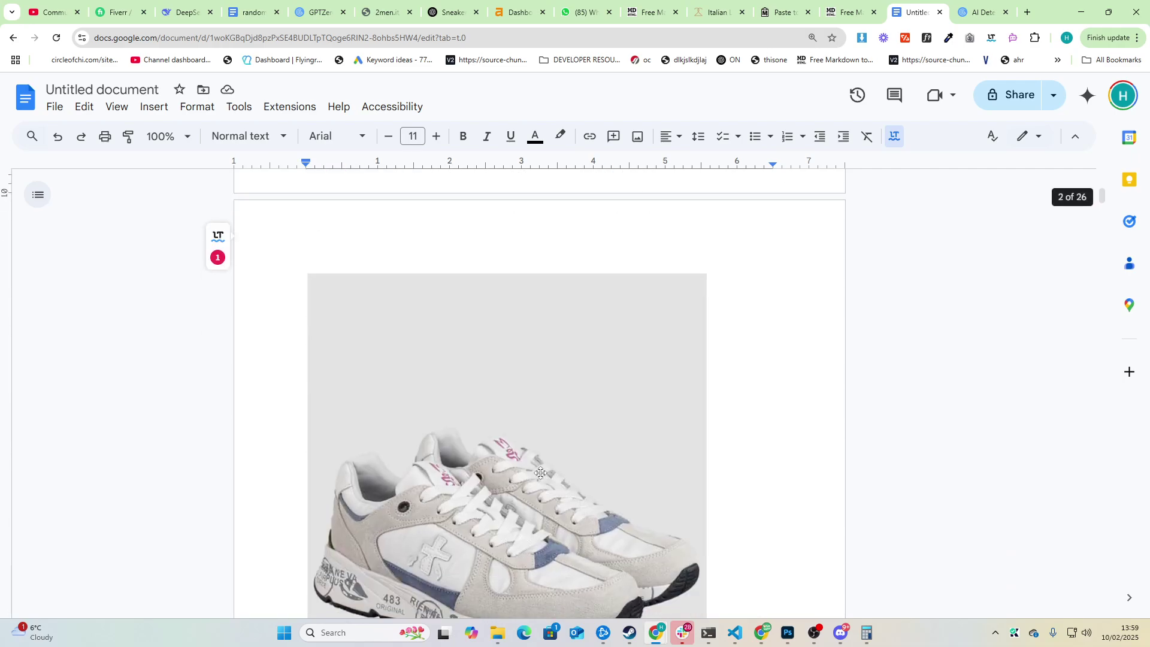
scroll(571, 422, down, 4)
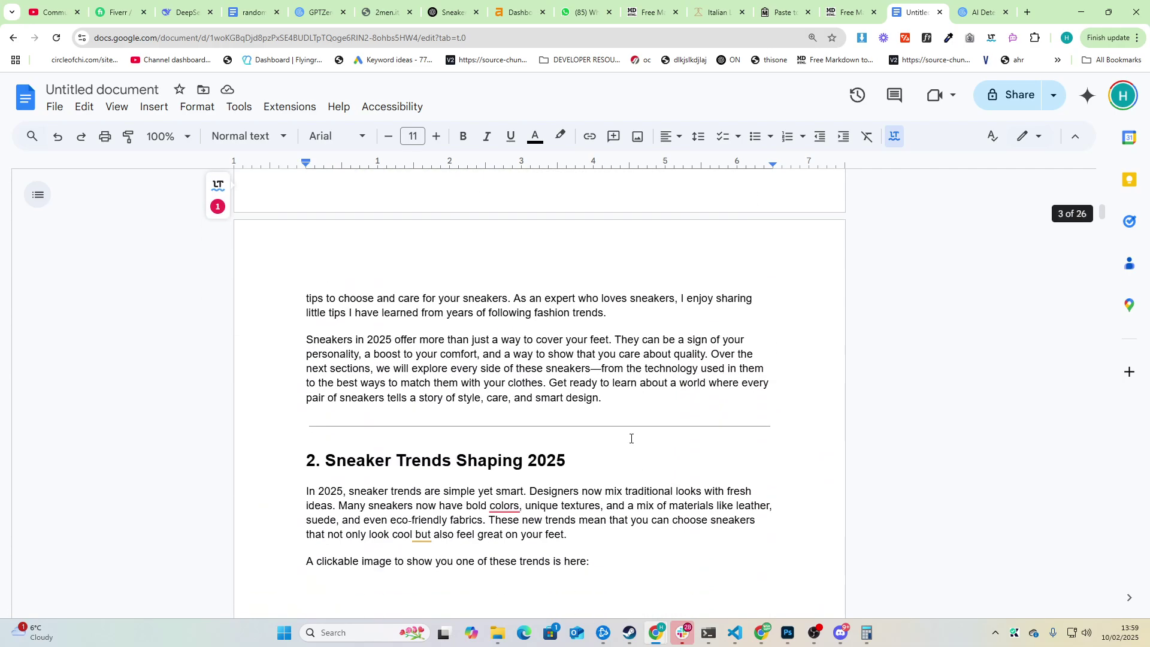
drag(306, 298, 638, 414)
click(239, 107)
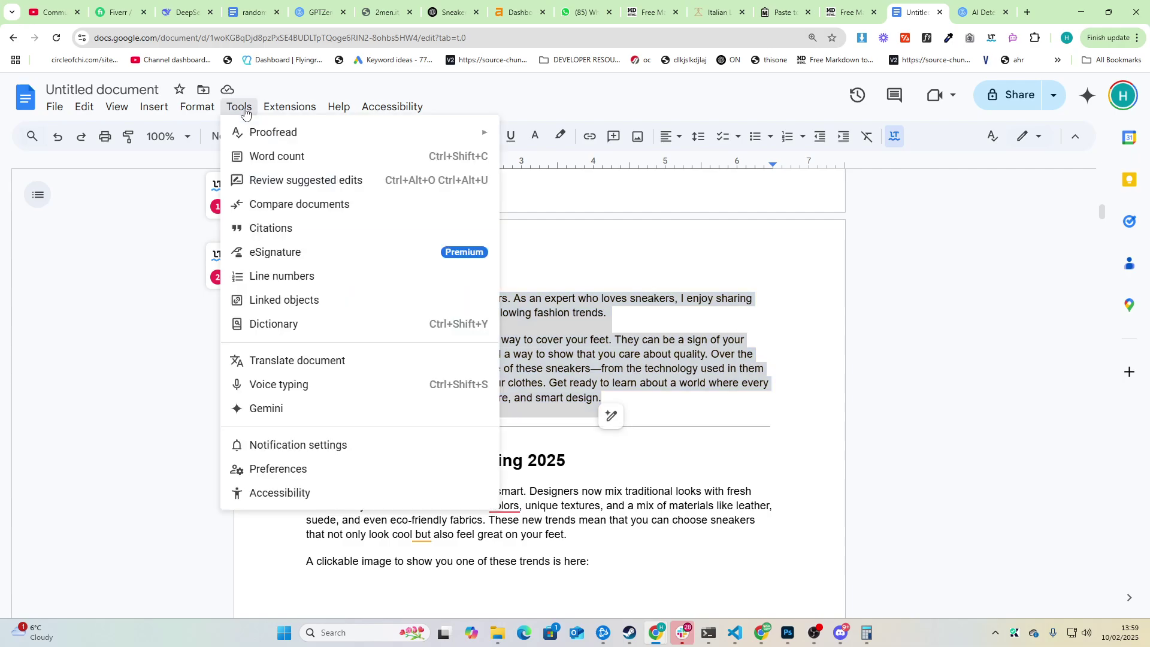
click(259, 155)
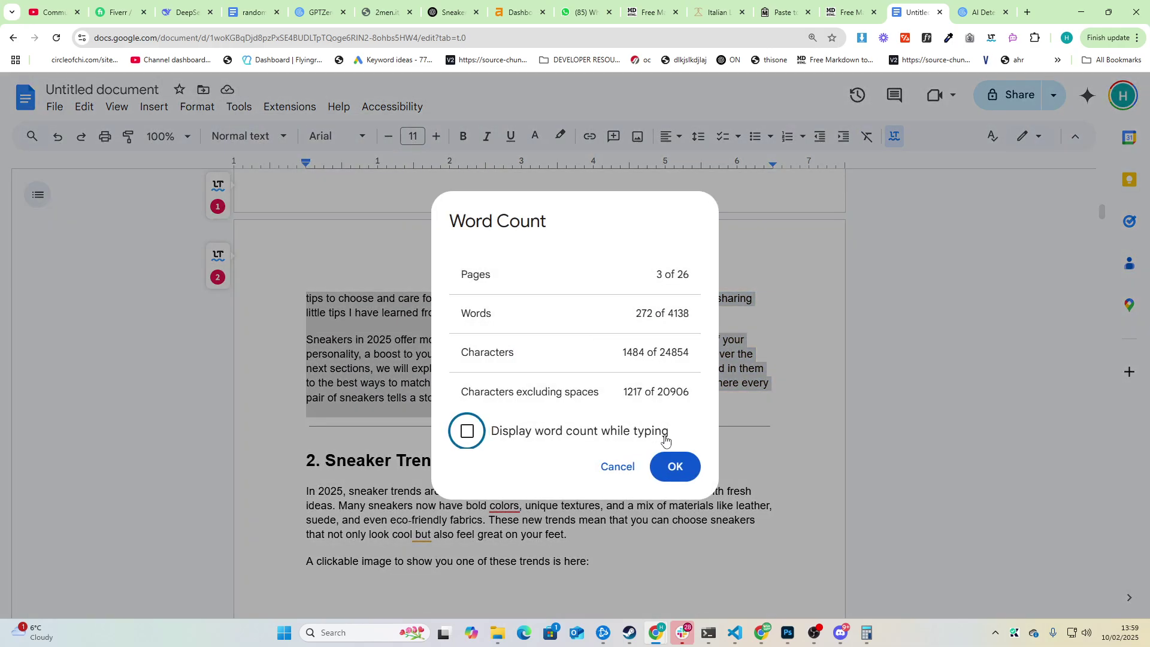
click(675, 465)
Scroll down to section 3, 'The Rise of Premium Sneaker Brands', and place the caret there.
click(567, 488)
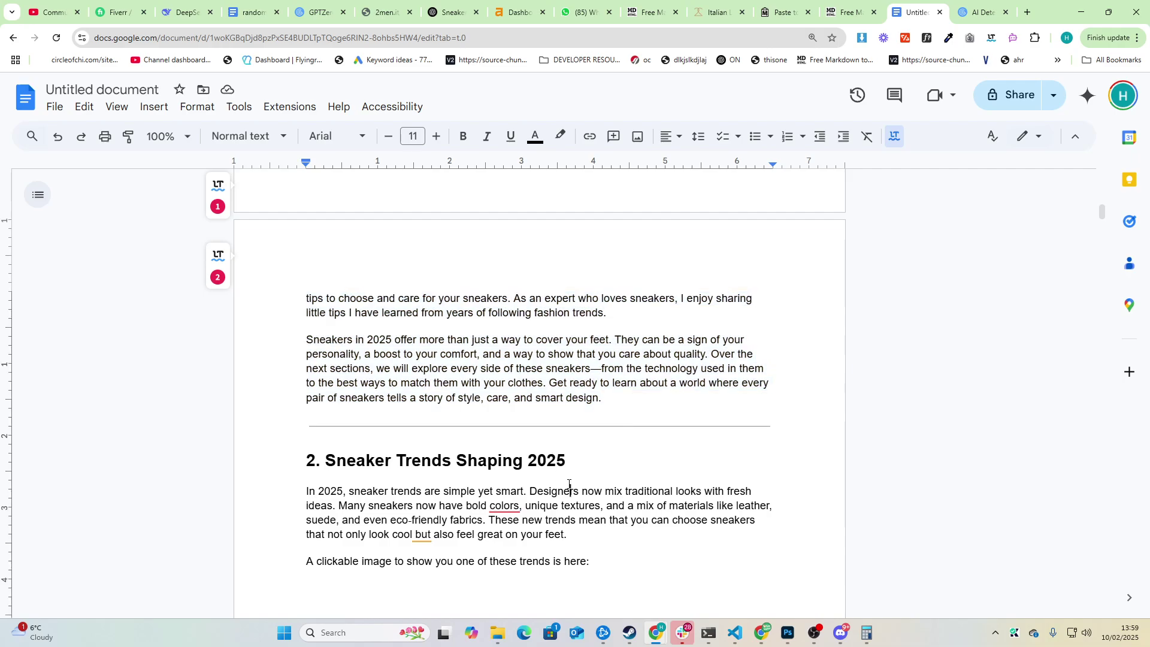
scroll(569, 480, down, 15)
scroll(569, 480, down, 20)
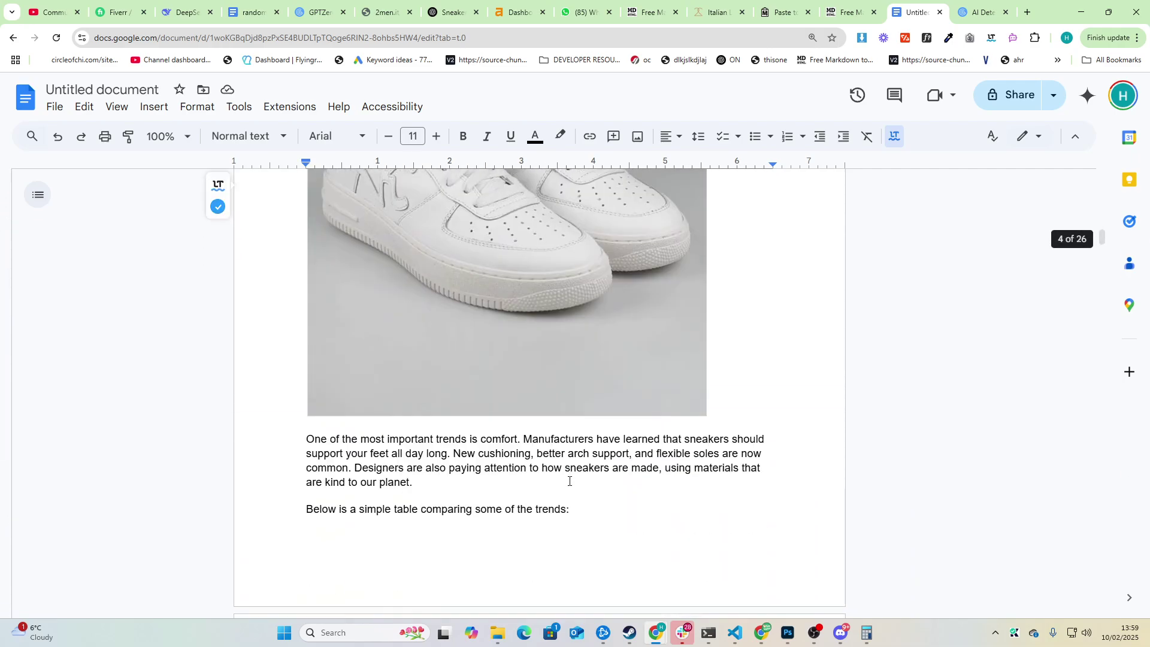
scroll(569, 478, up, 3)
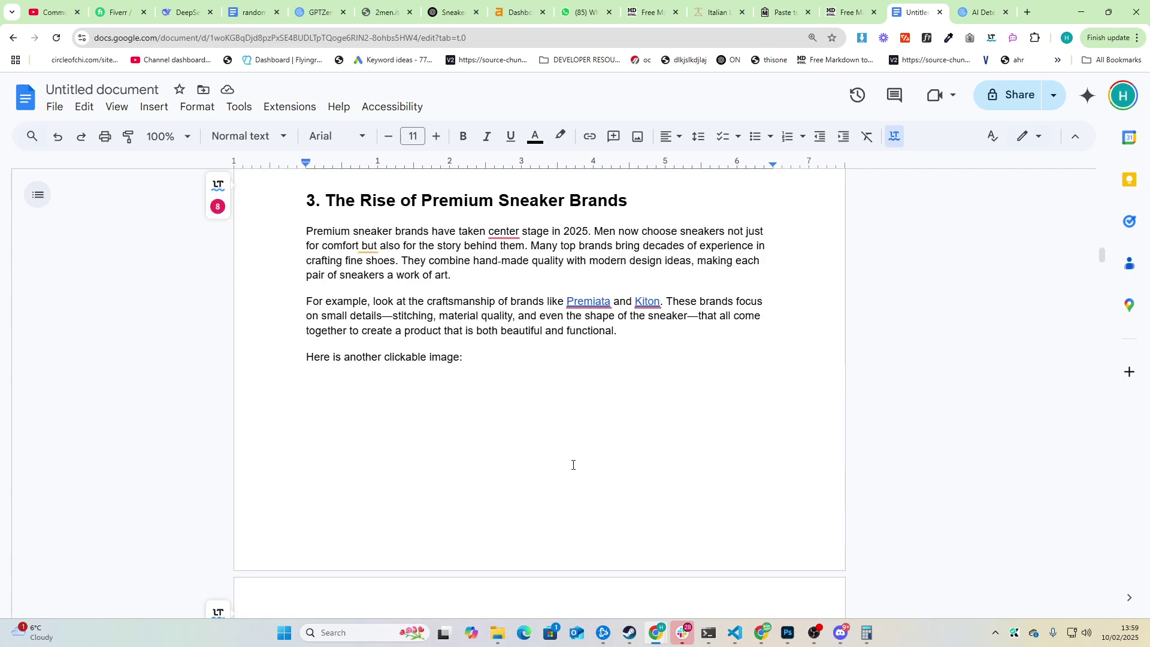
drag(497, 331, 406, 206)
click(299, 443)
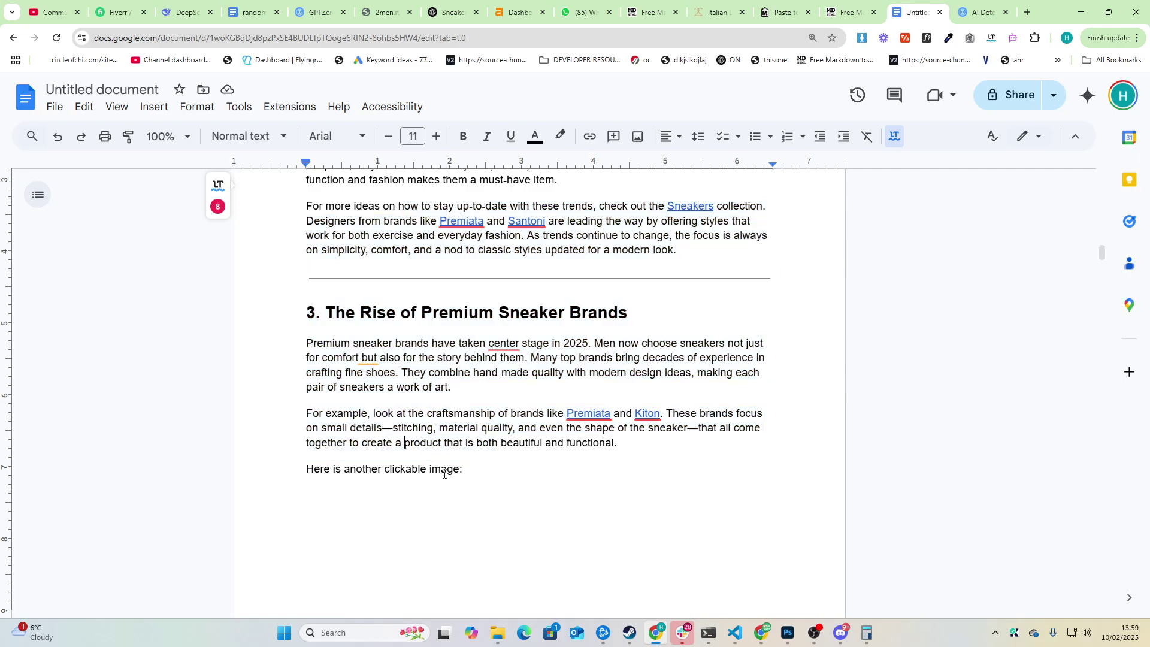
drag(299, 443, 401, 206)
click(407, 356)
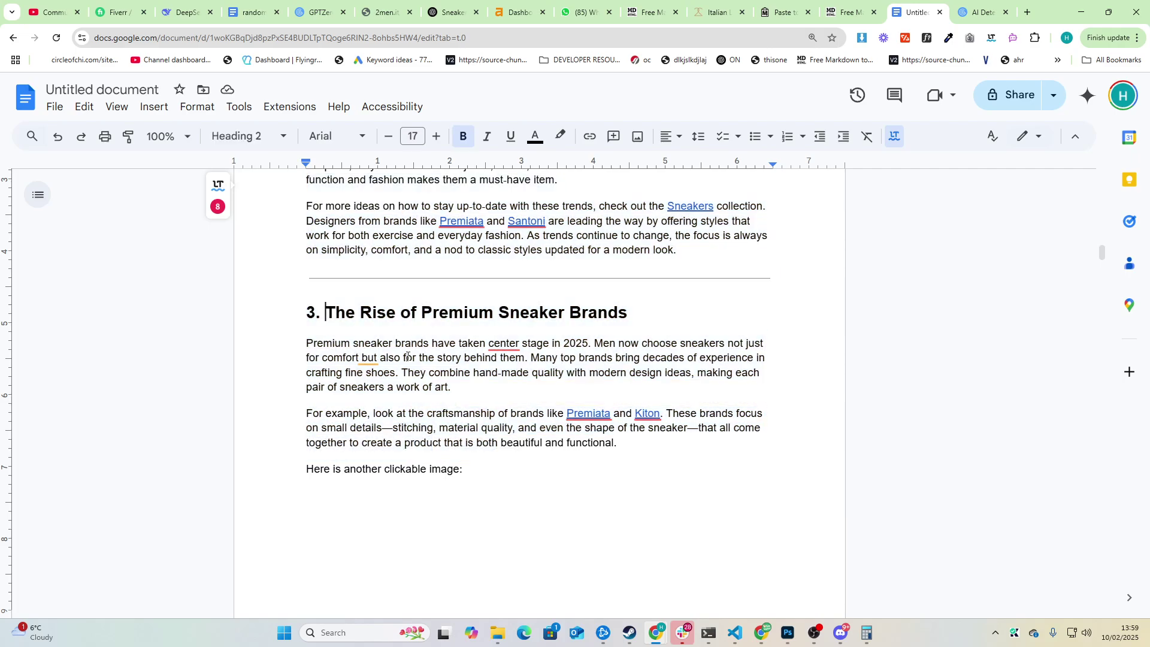